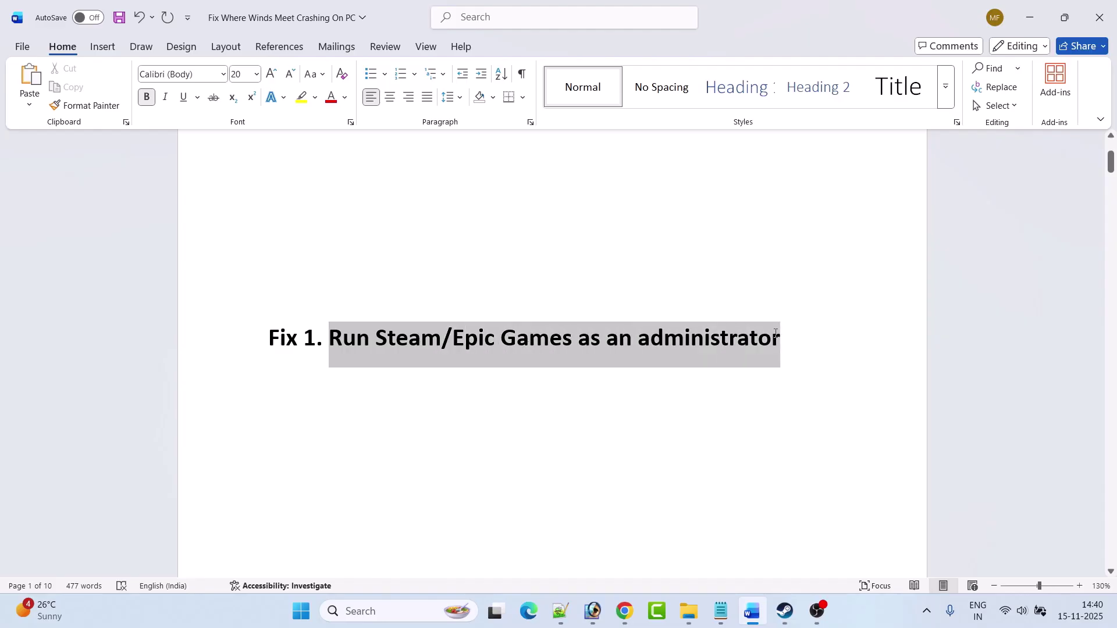
- Search Windows for Steam to view its option to run as administrator, and return to the document
click(395, 493)
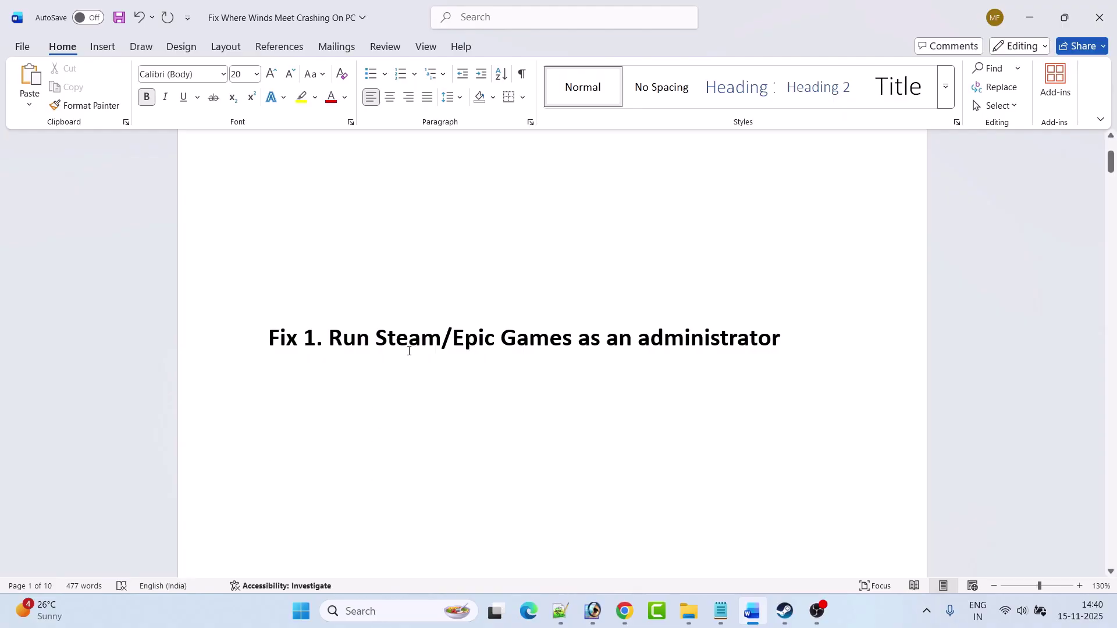
click(380, 612)
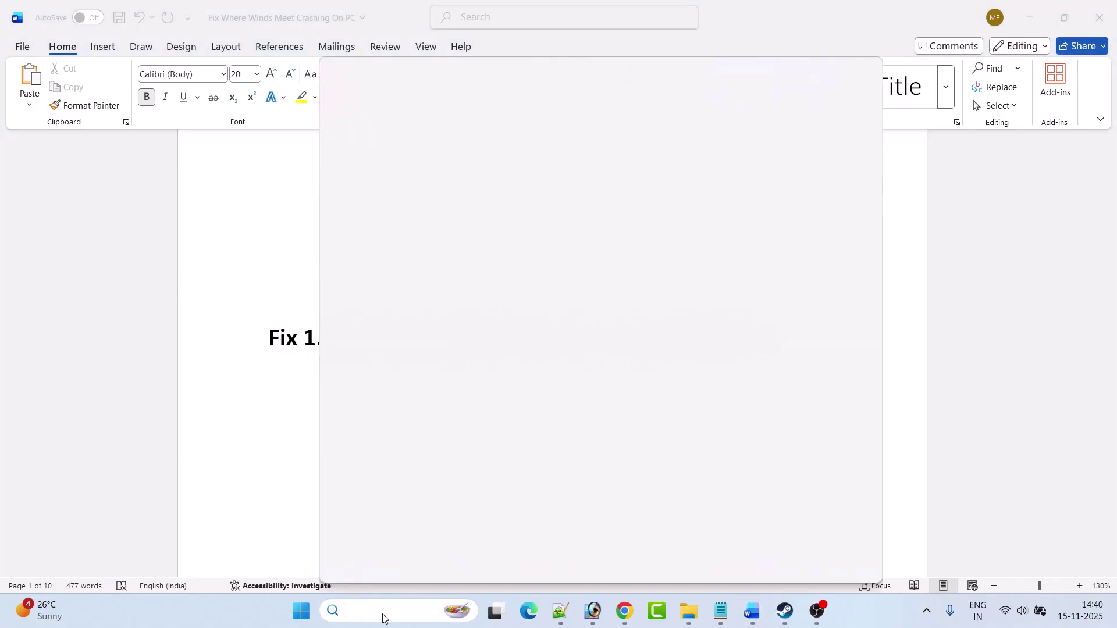
text(steam)
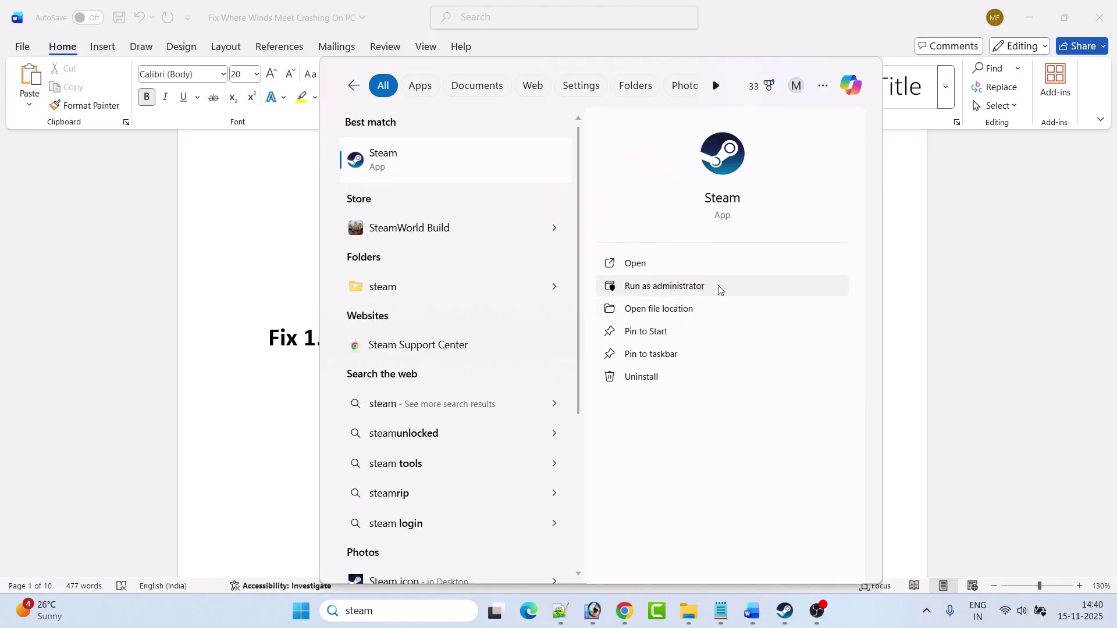
click(281, 401)
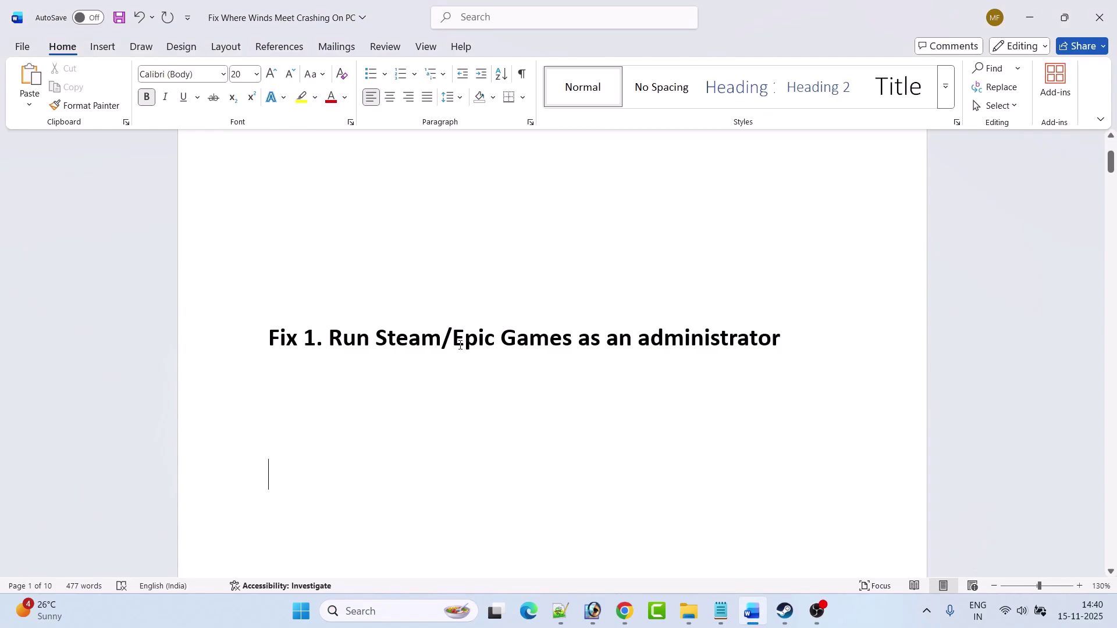
- Search Windows for Epic Games Launcher to view its run-as-administrator option
click(399, 619)
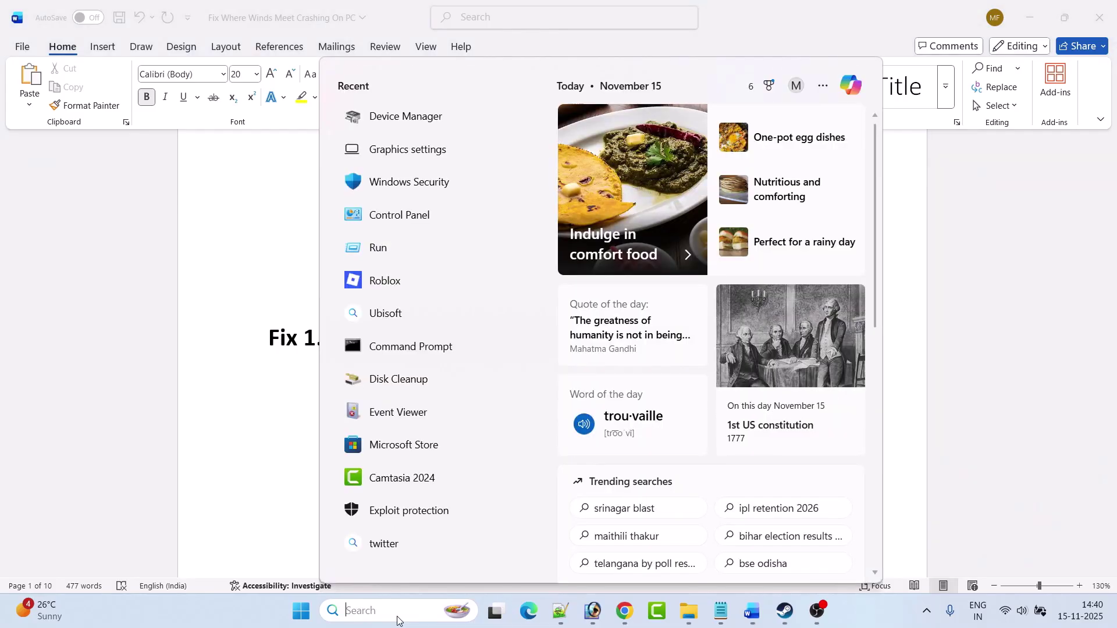
text(epic game)
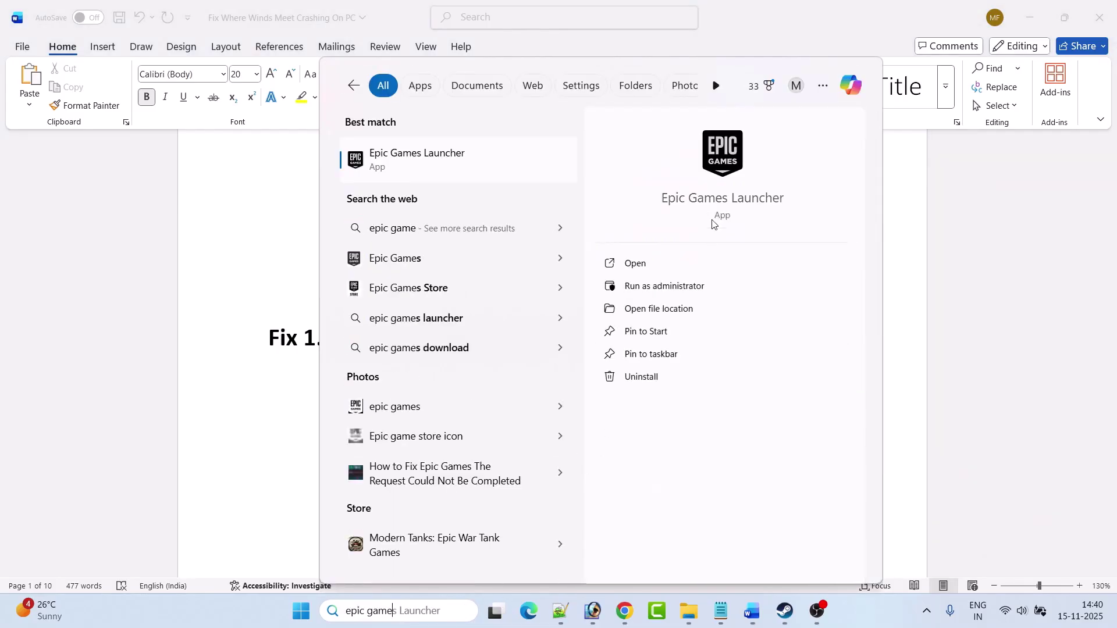
text(s)
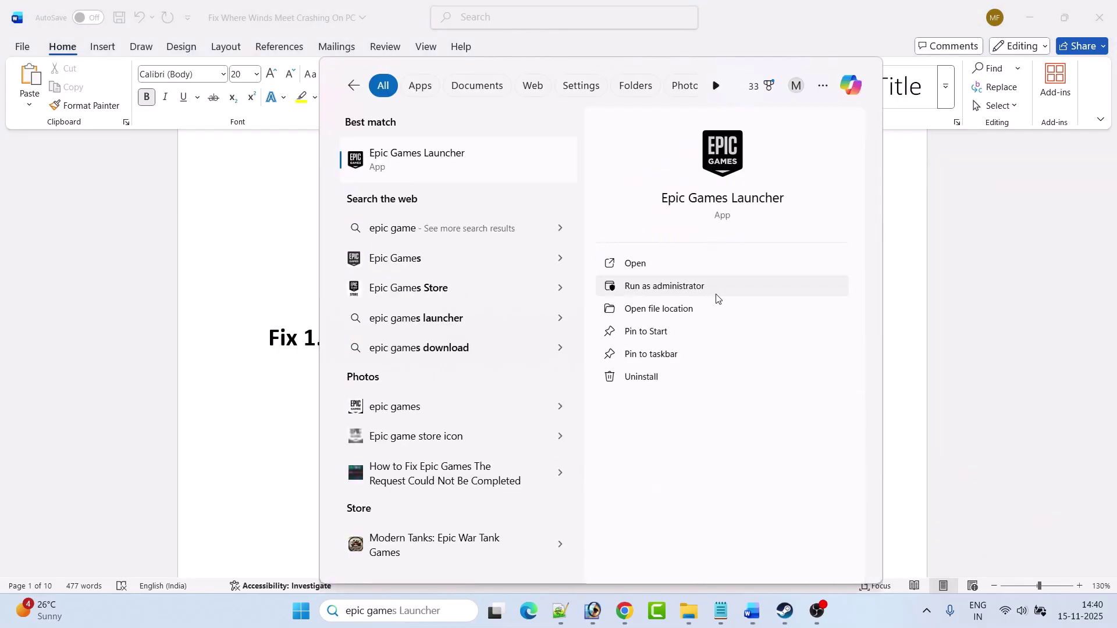
click(700, 269)
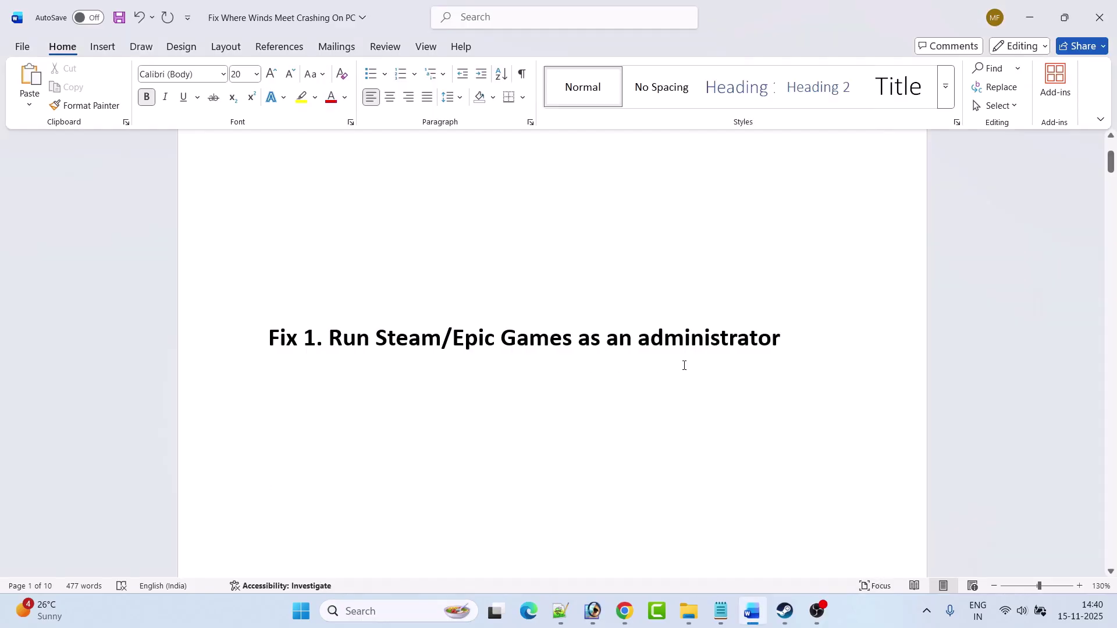
- Read the Fix 2 Switch Launcher advice for Steam users, marking the words Steam and Where Winds Meet Website
scroll(684, 365, down, 5)
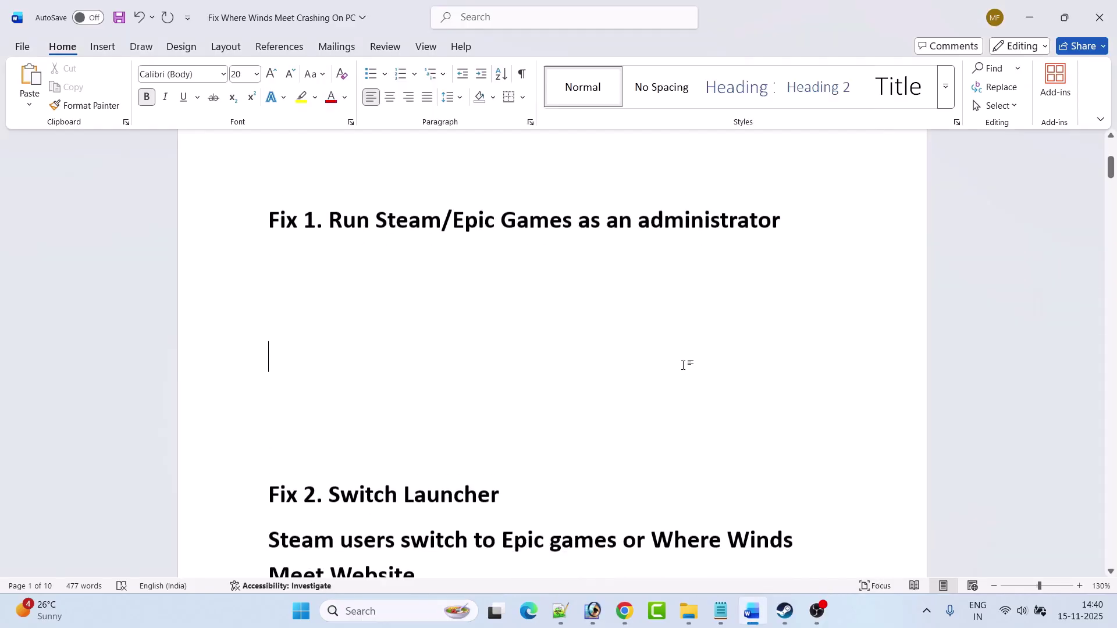
scroll(470, 344, down, 1)
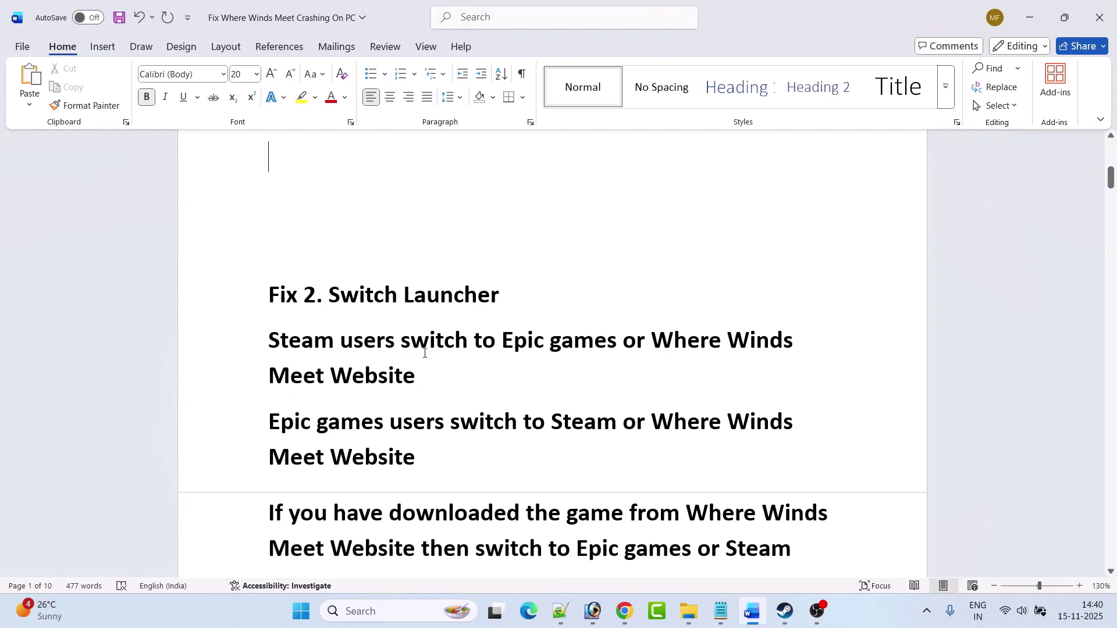
drag(265, 340, 338, 344)
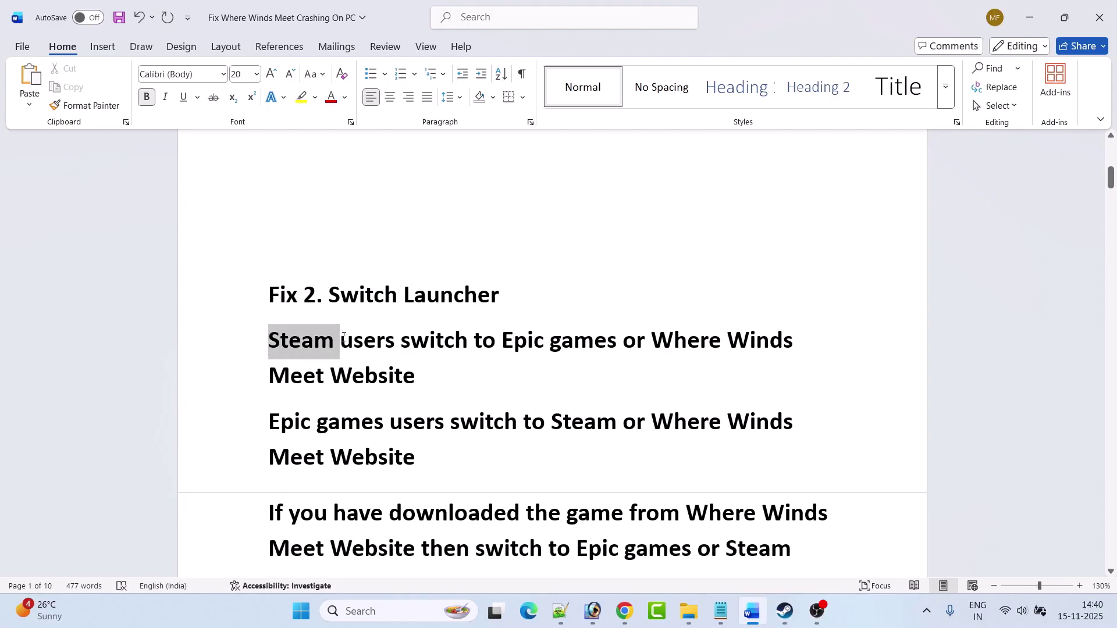
click(502, 360)
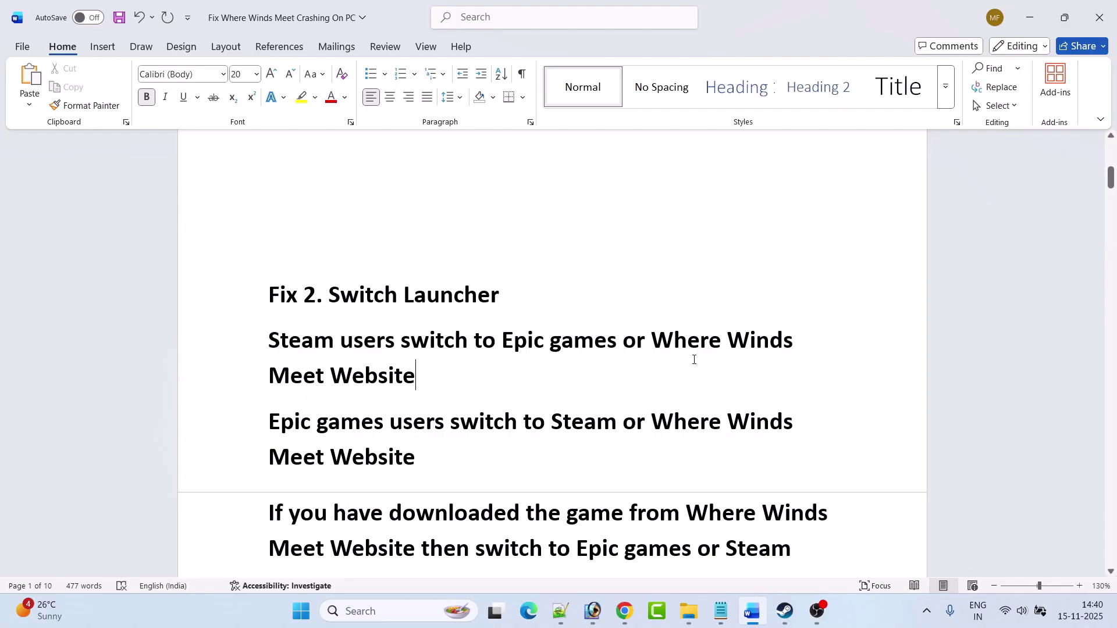
drag(665, 343, 433, 387)
click(509, 380)
- Compare the launcher advice for Epic Games users with the PC, Steam and Epic options on the Where Winds Meet website in Chrome
key(alt+Tab)
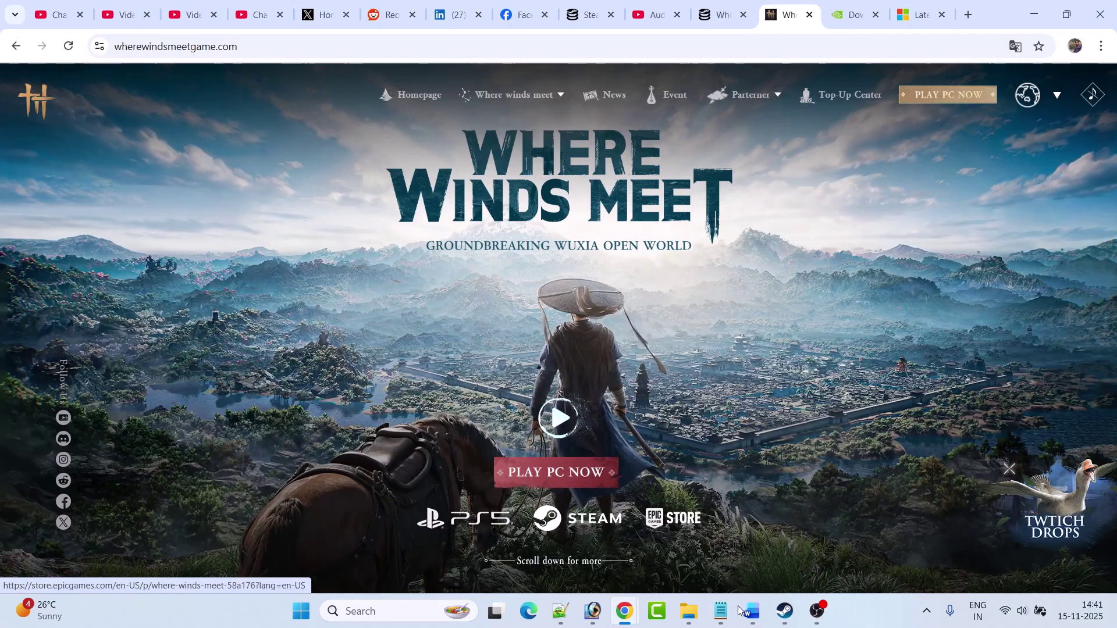
key(alt+Tab)
drag(271, 333, 389, 334)
click(493, 335)
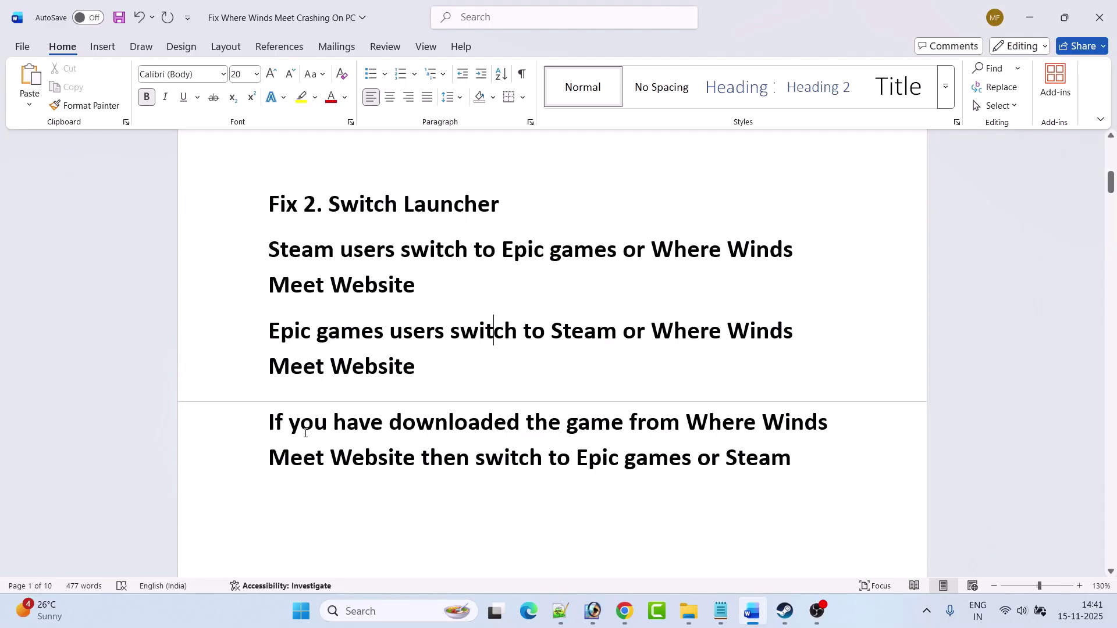
click(627, 608)
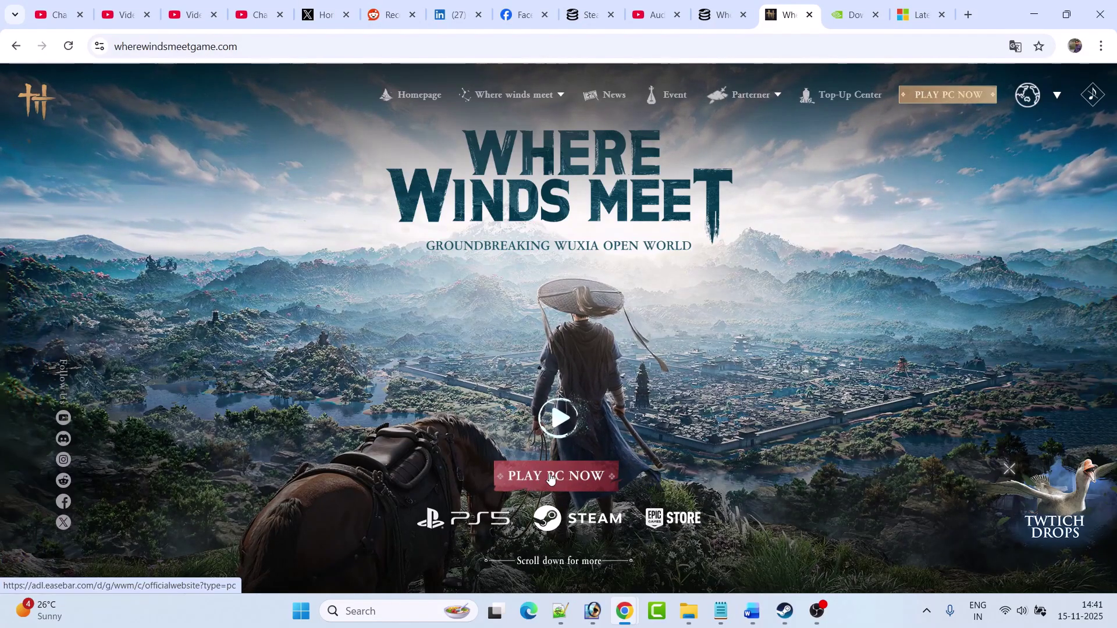
key(alt+Tab)
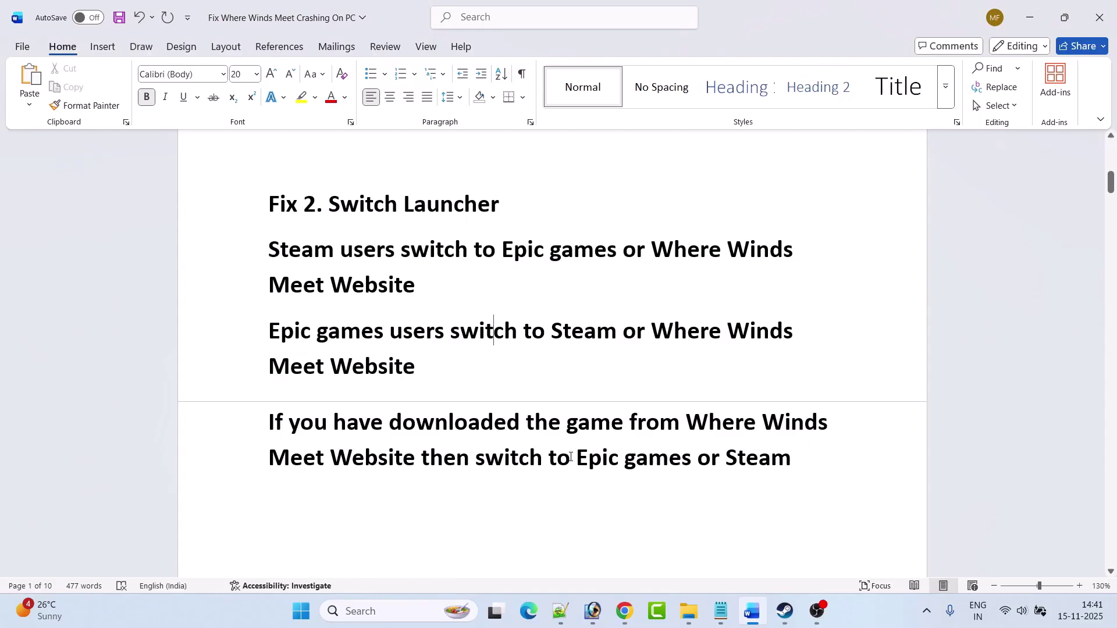
- Review the advice for website downloads and mark the Switch Launcher heading in the Word document
key(shift+End)
click(510, 457)
drag(334, 208, 500, 207)
click(429, 249)
drag(336, 209, 499, 207)
click(517, 401)
- Go to Fix 3, switch to Steam and start Where Winds Meet to examine its standard and DirectX12 launch options
scroll(562, 401, down, 5)
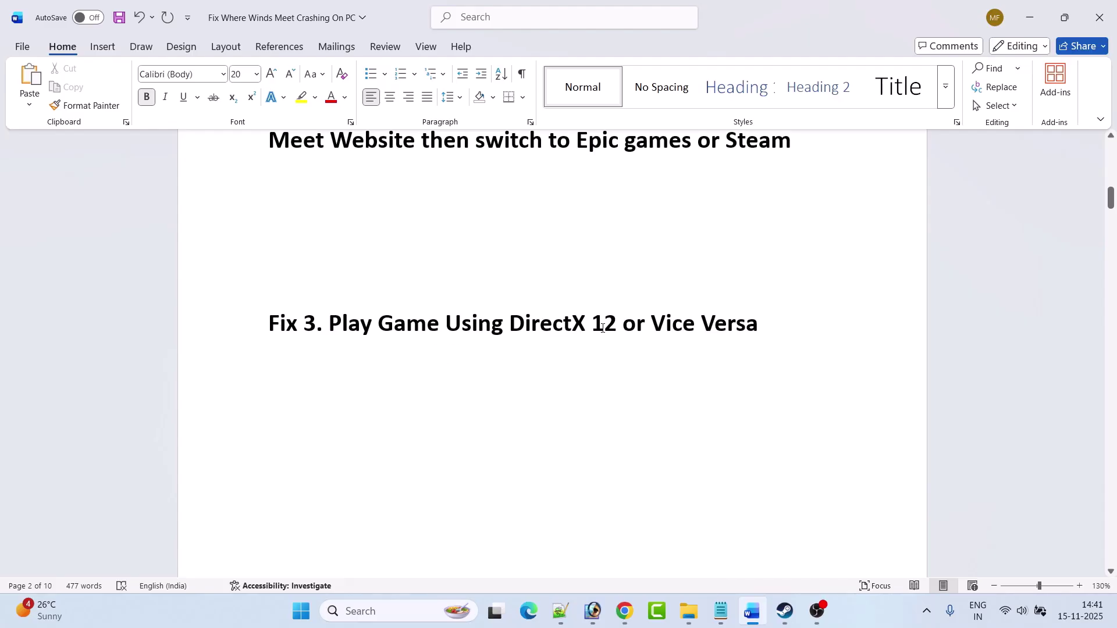
click(785, 611)
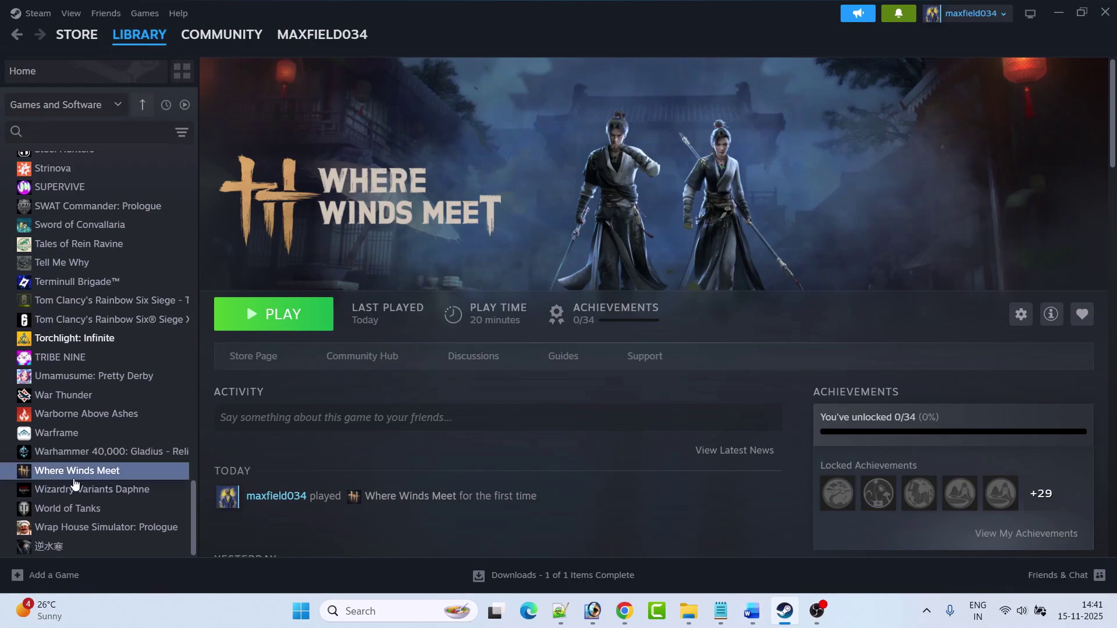
click(295, 322)
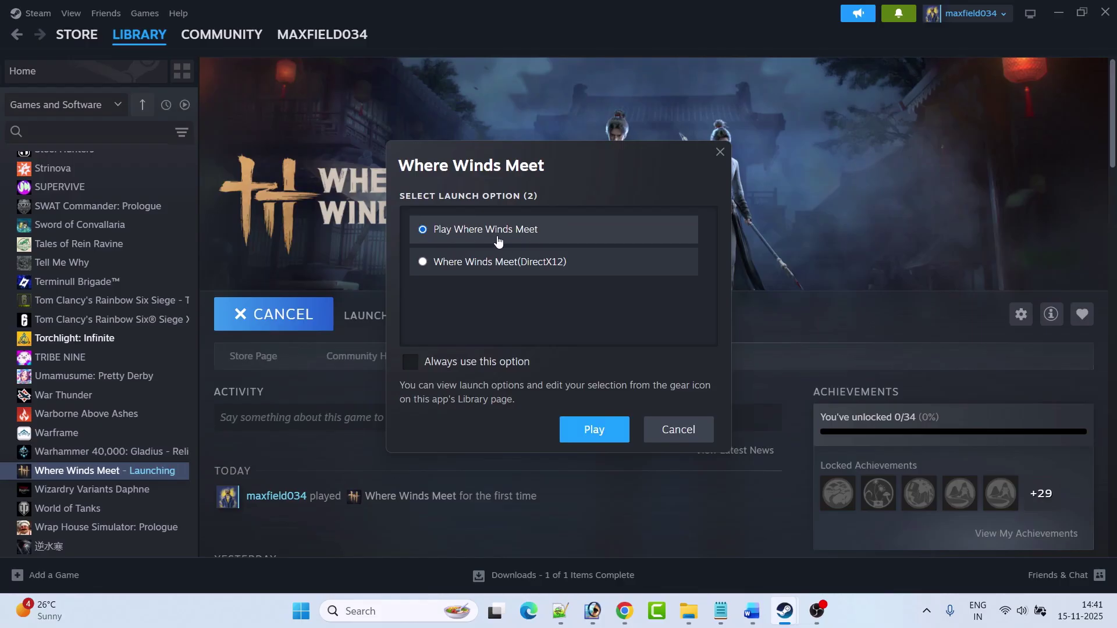
click(423, 262)
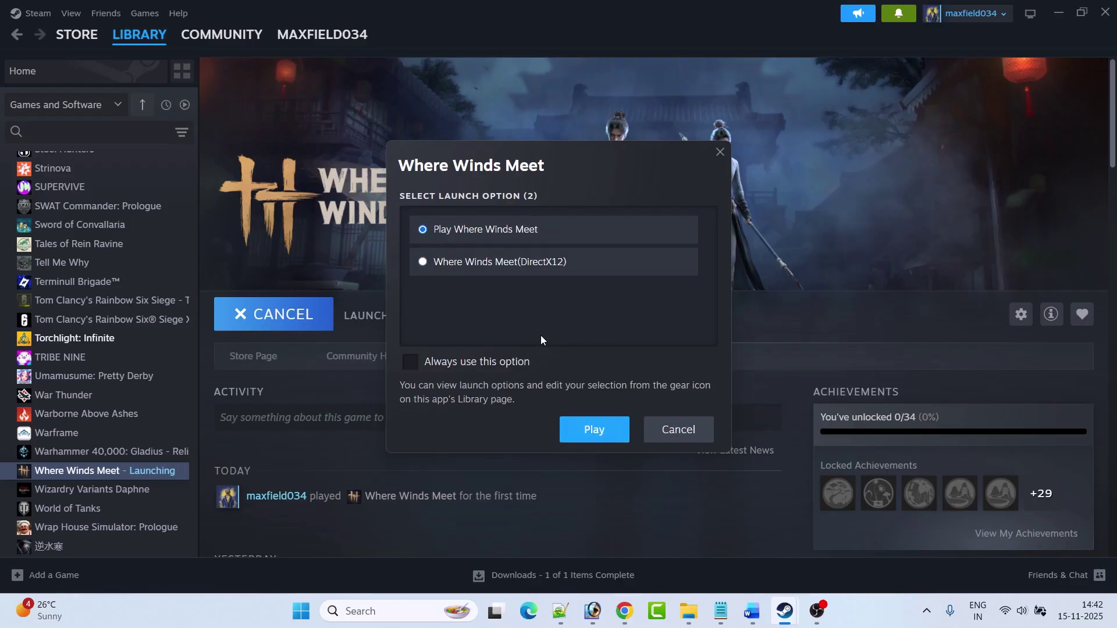
key(alt+Tab)
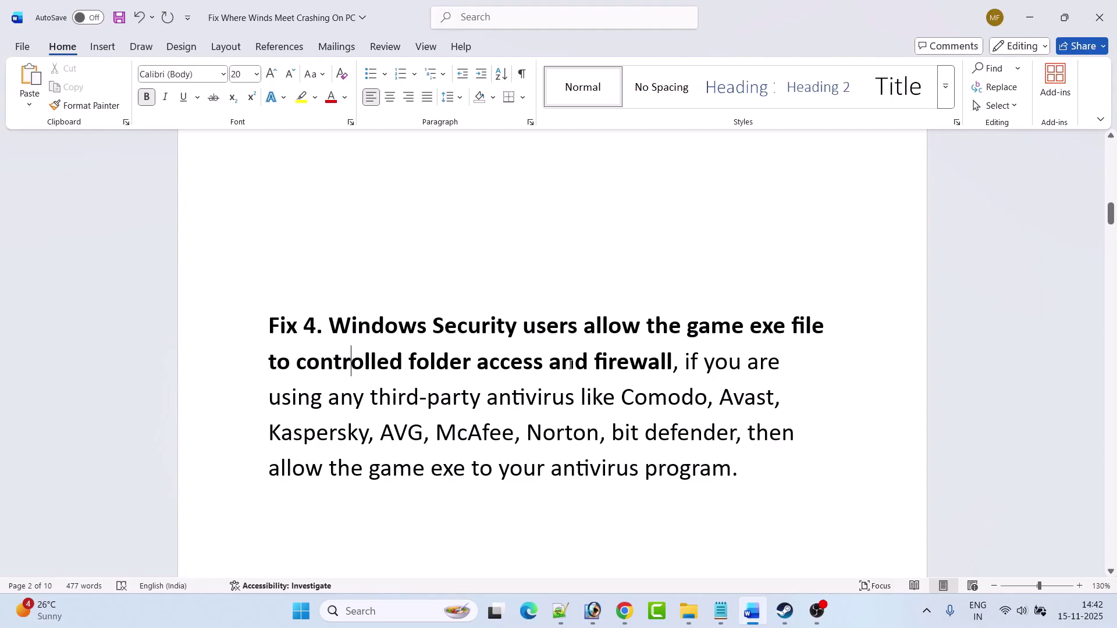
- Search Windows for Windows Security and open it
click(346, 611)
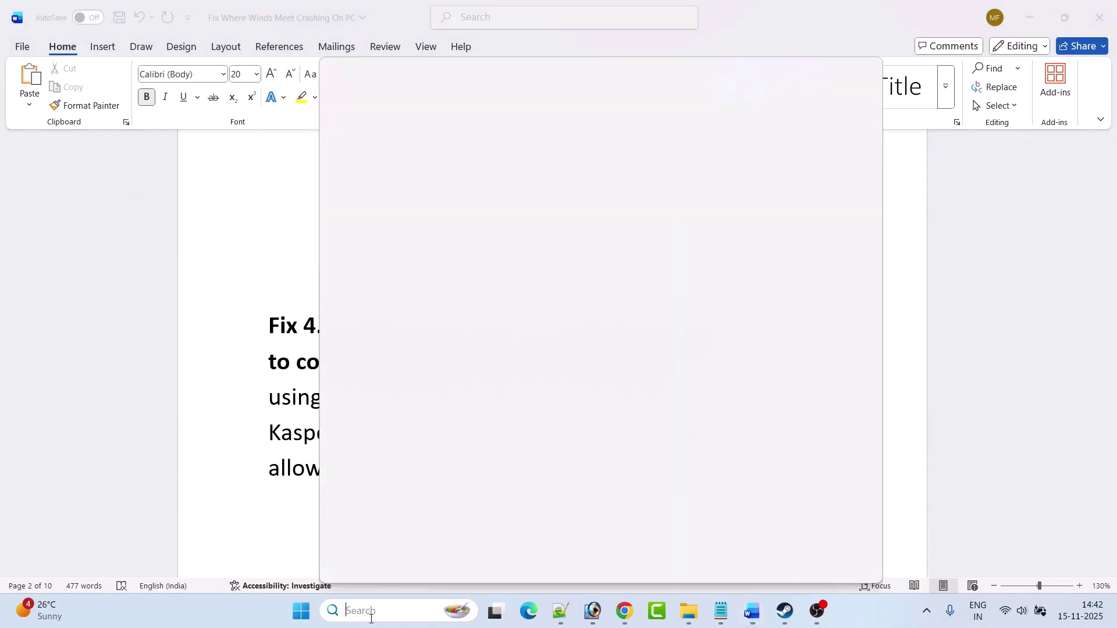
text(window)
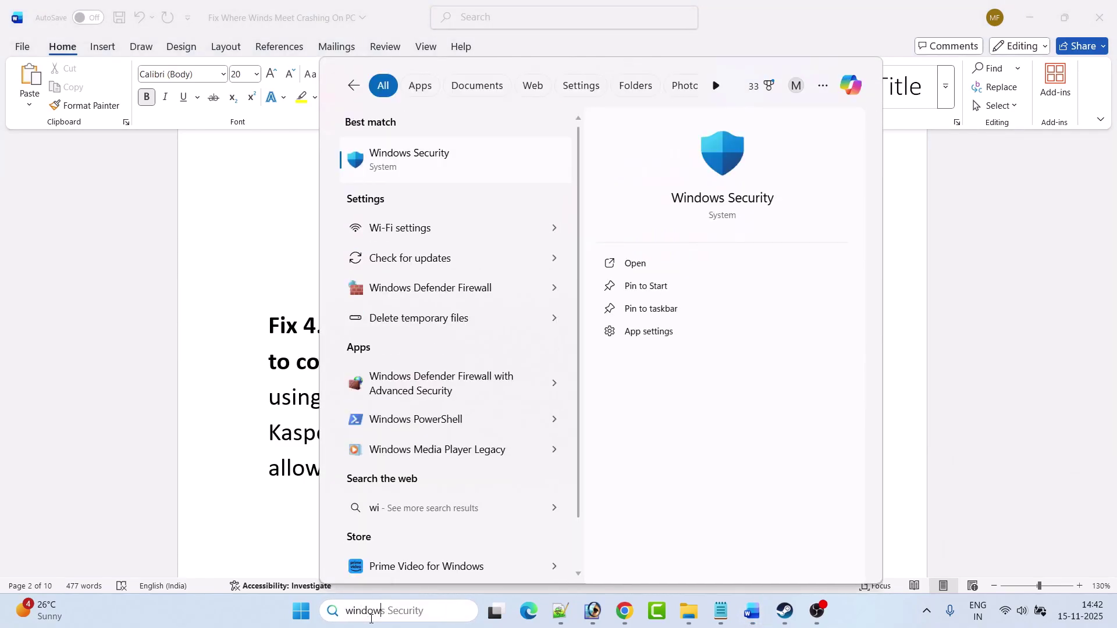
text(s)
click(646, 271)
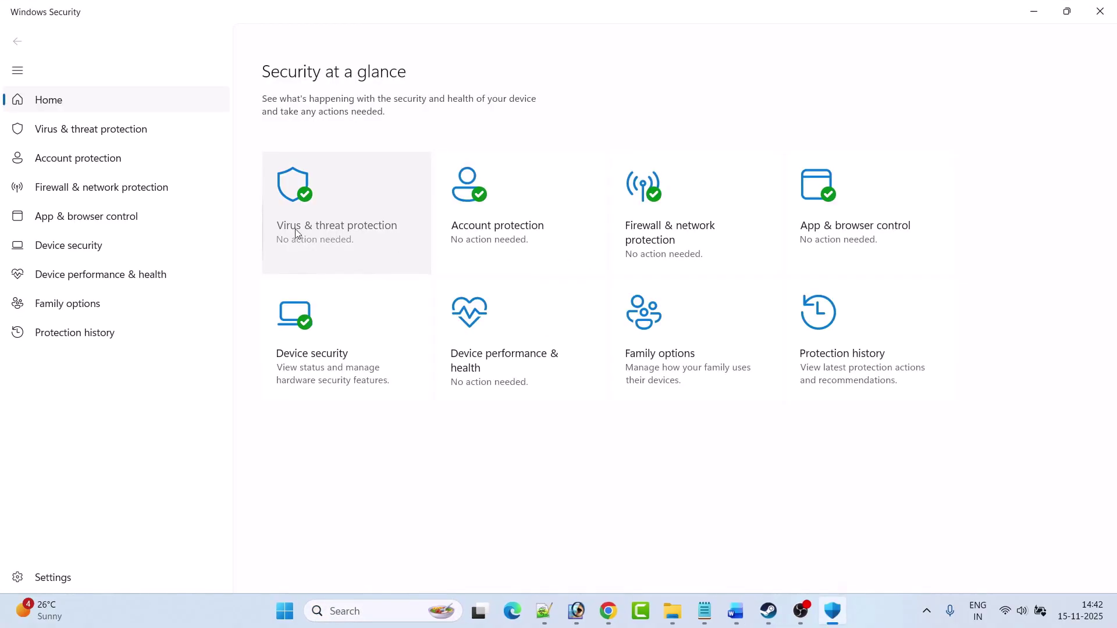
- Open the list of apps allowed through Controlled folder access in the ransomware protection settings
click(357, 238)
scroll(407, 303, down, 3)
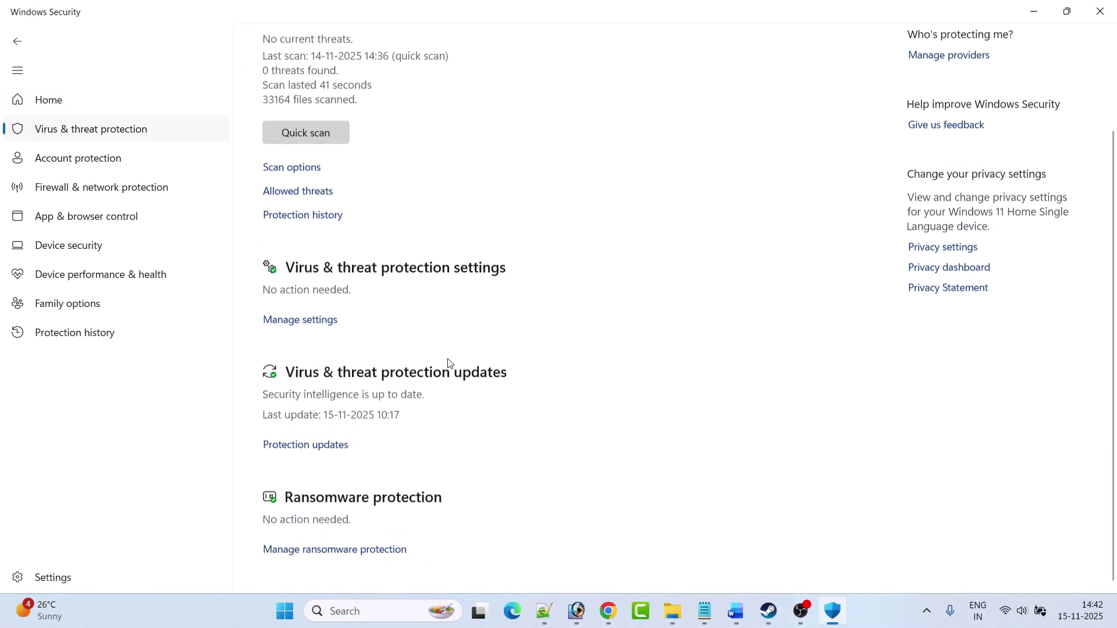
click(368, 549)
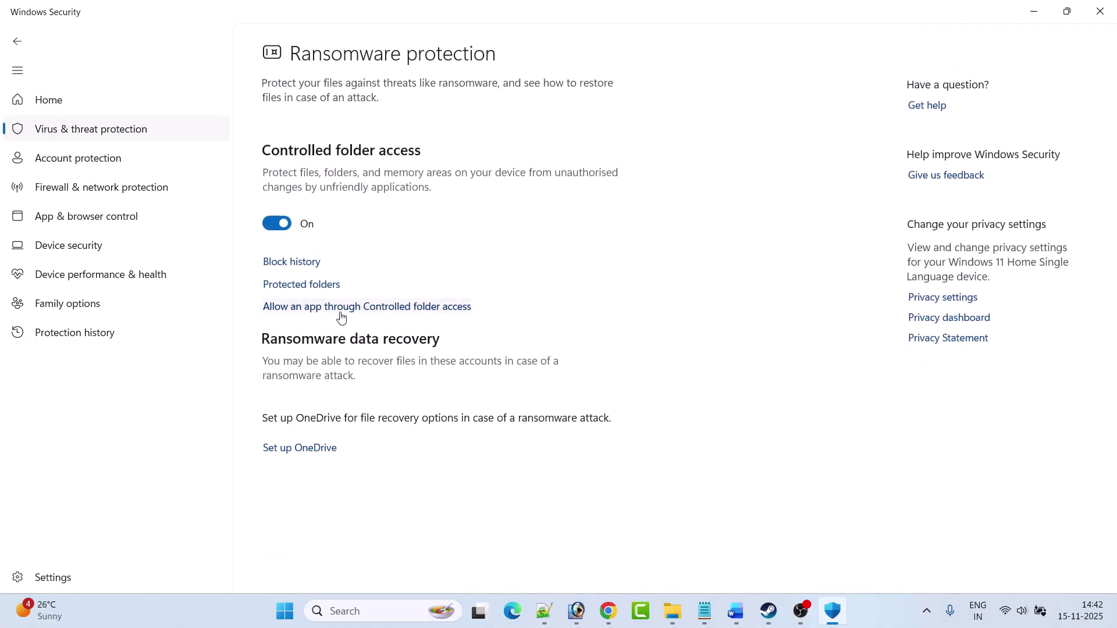
click(420, 313)
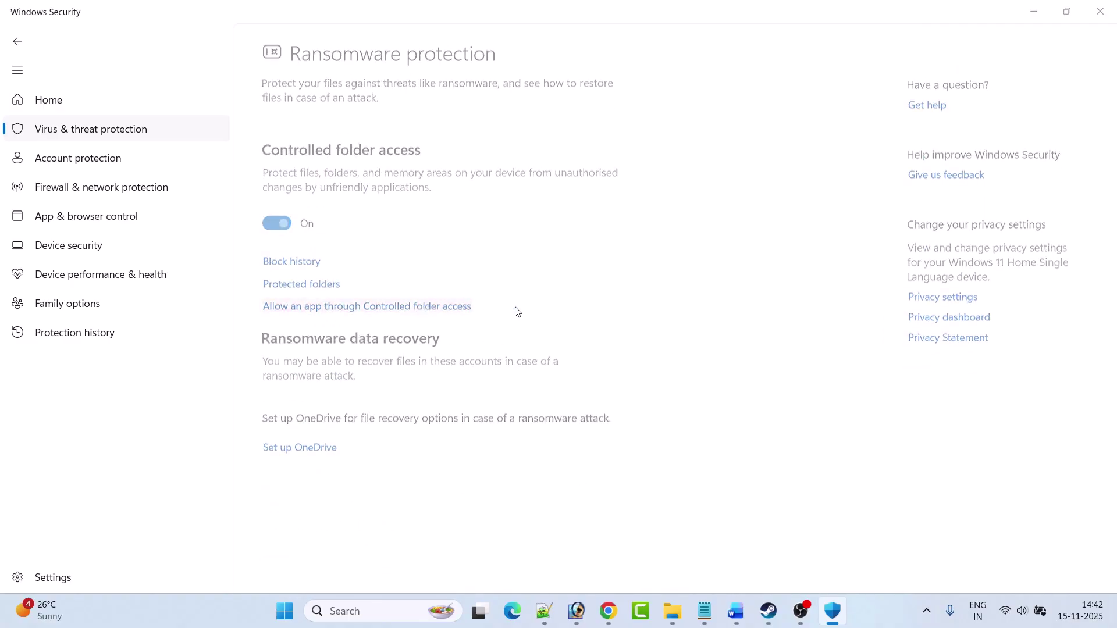
- Start adding an allowed app and browse to C:\Program Files (x86)\Steam\steamapps\common
scroll(515, 416, down, 3)
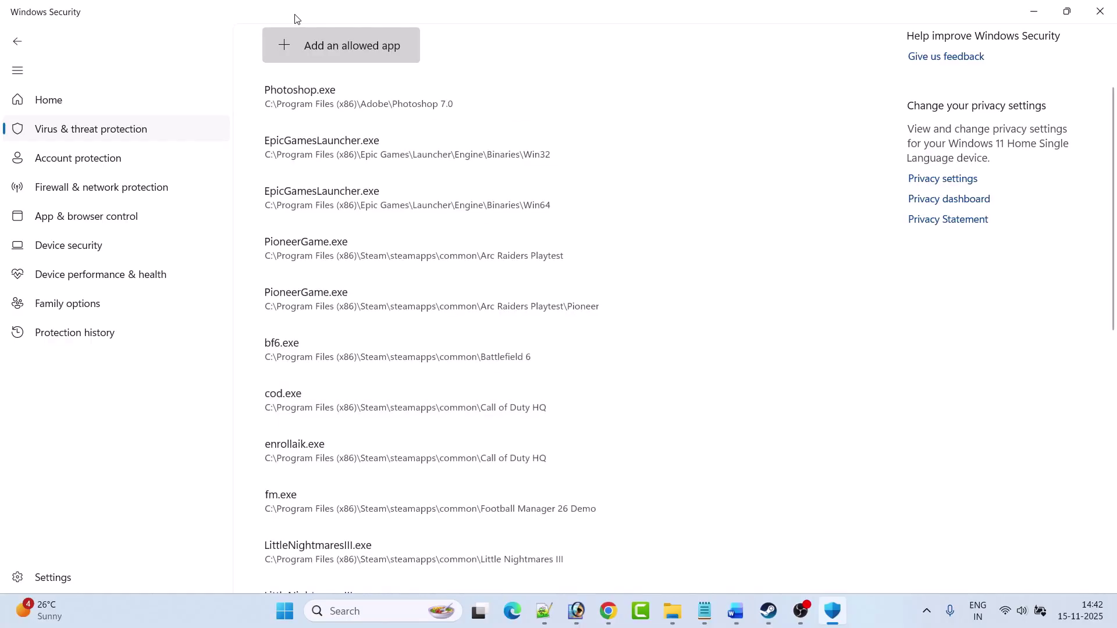
click(349, 47)
click(351, 105)
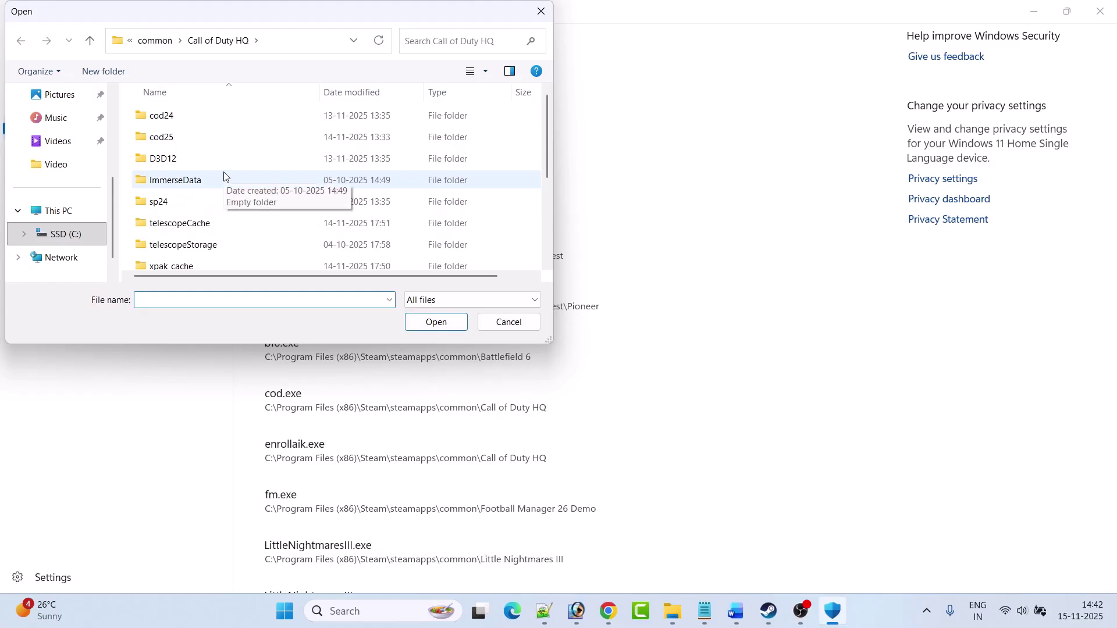
key(alt+Up)
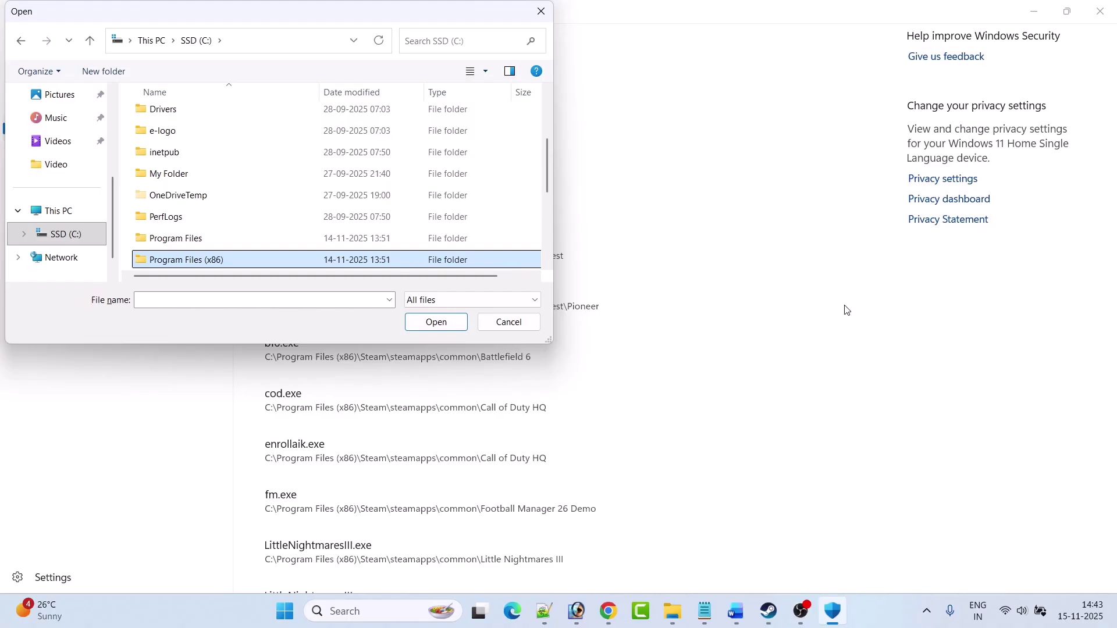
key(Return)
key(Return)
text(steamapps)
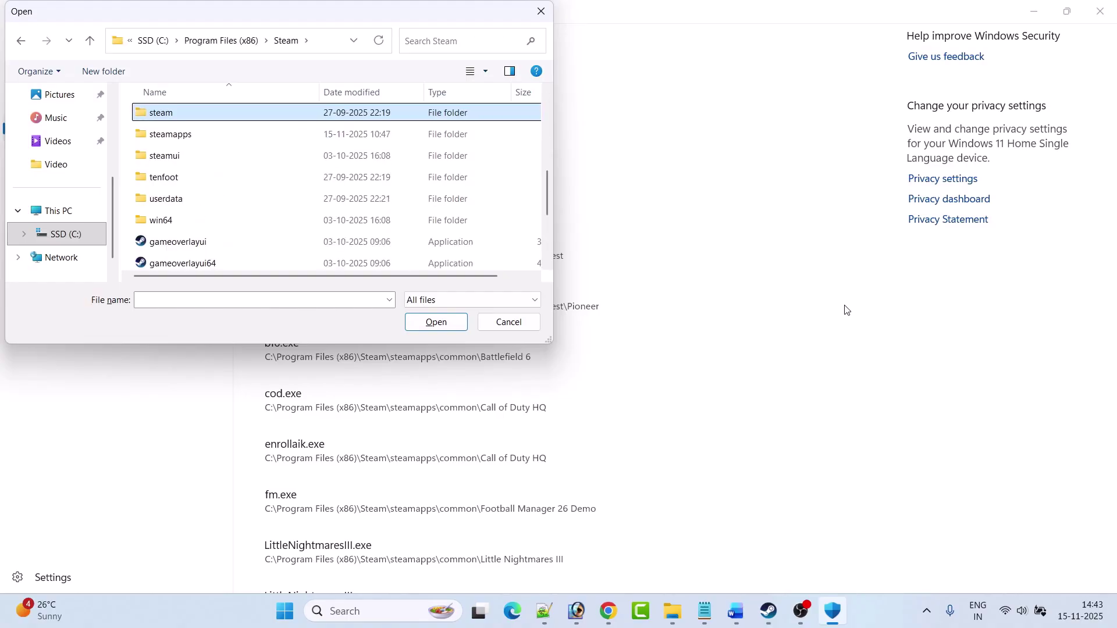
key(Return)
key(Return)
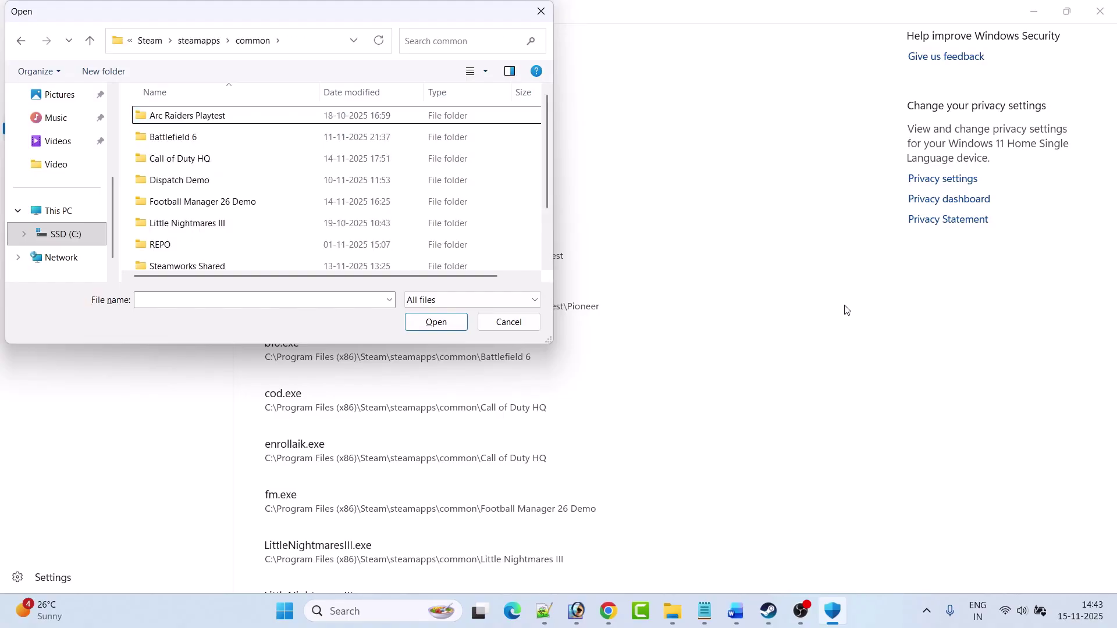
- Browse to Where Winds Meet\Engine\Binaries\Win64r and add the wwm application as an allowed app
text(w)
key(Return)
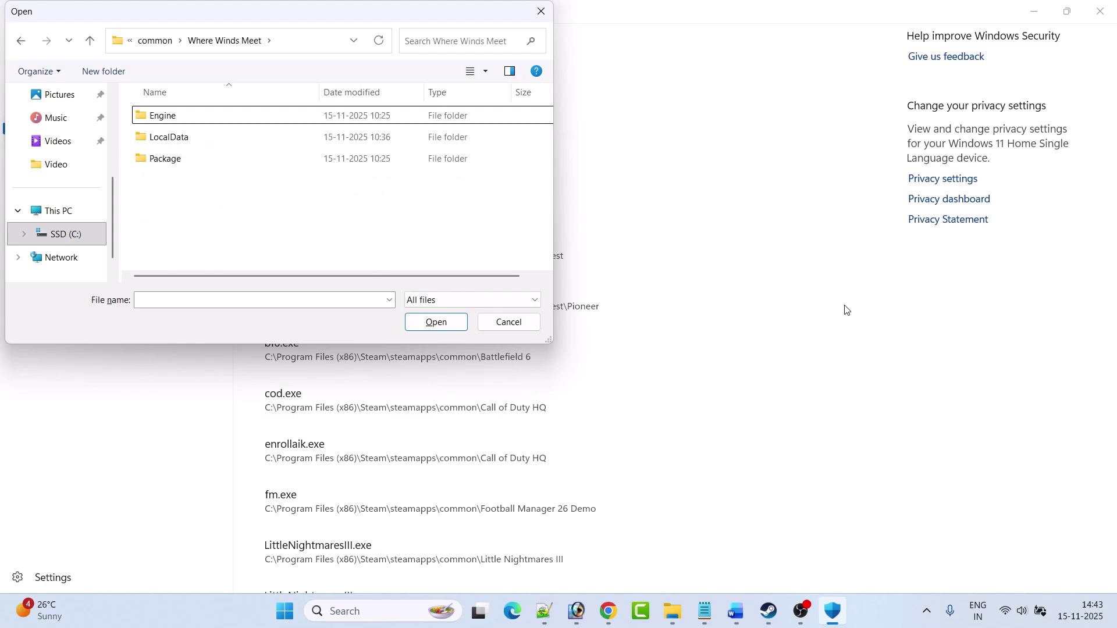
key(Return)
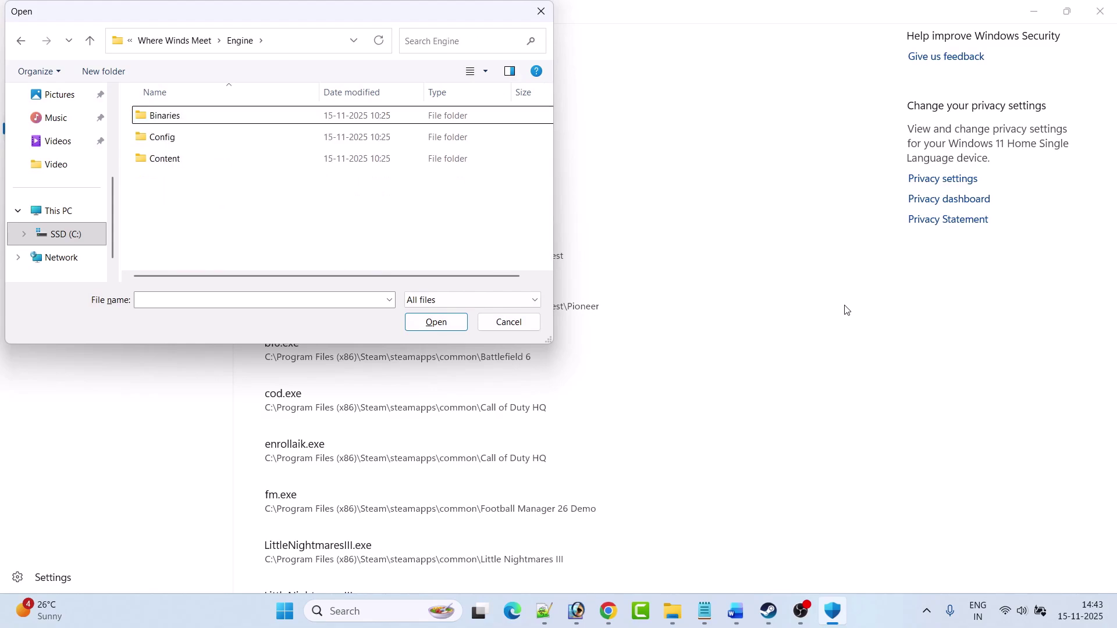
key(Return)
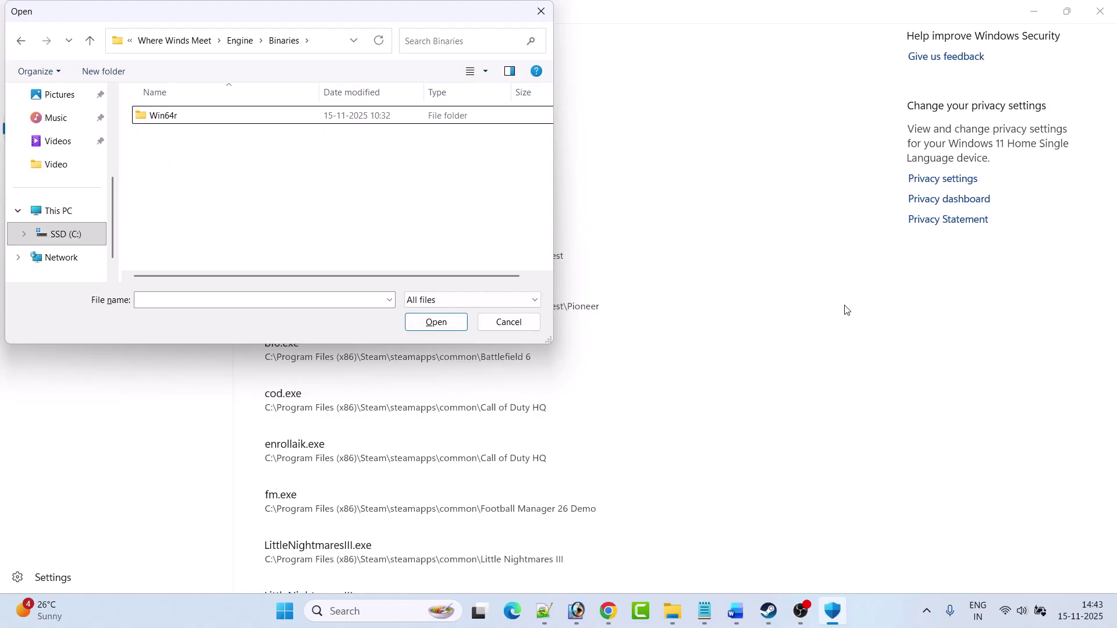
key(Return)
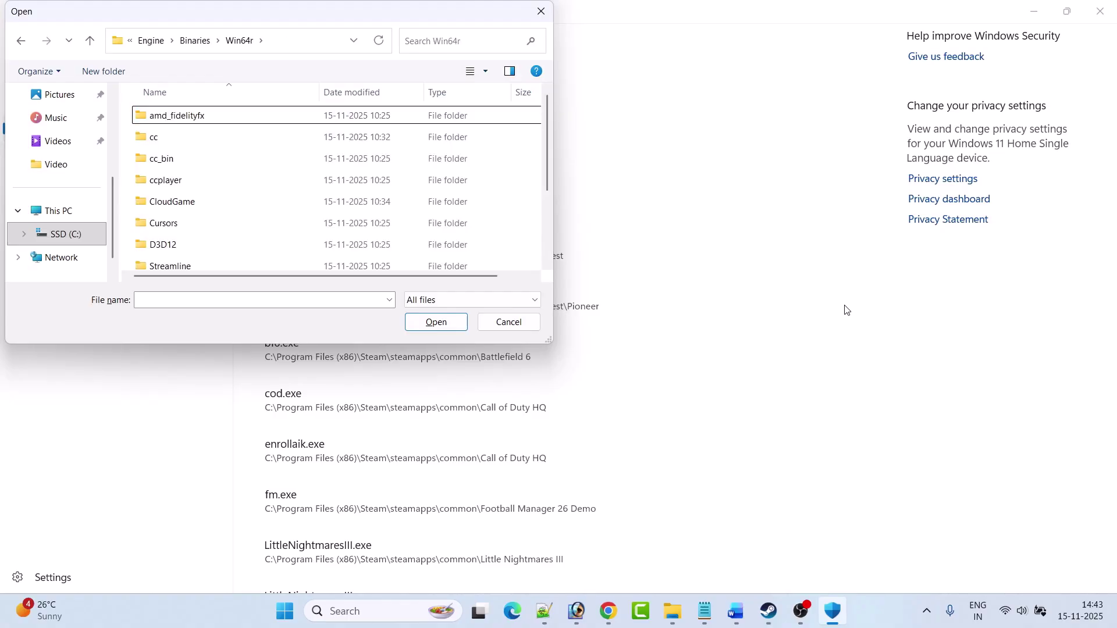
scroll(292, 219, down, 2)
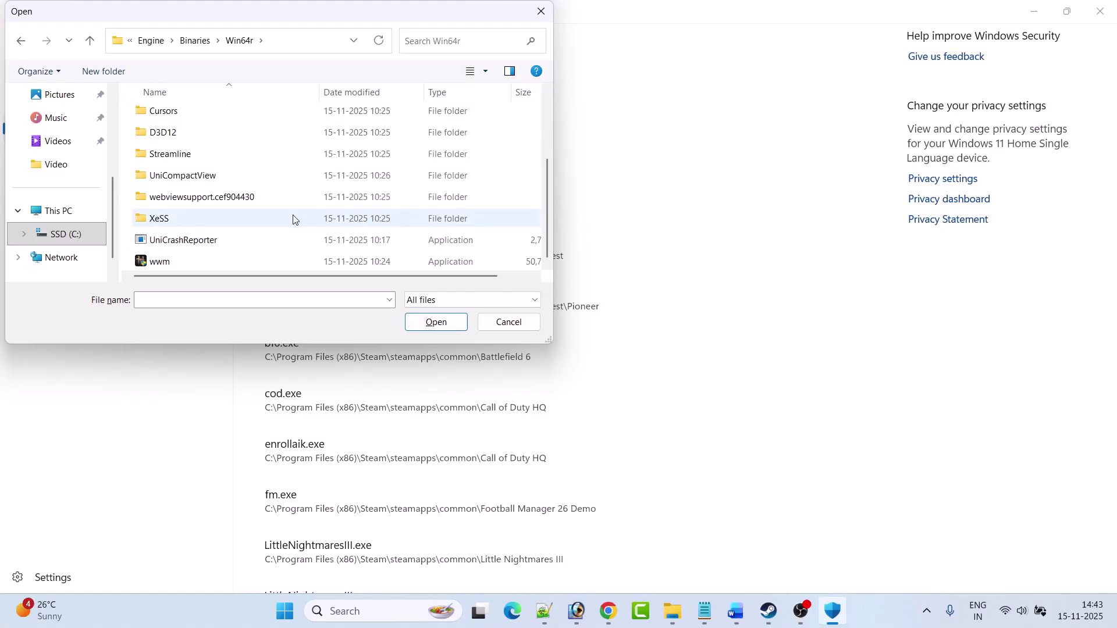
click(167, 263)
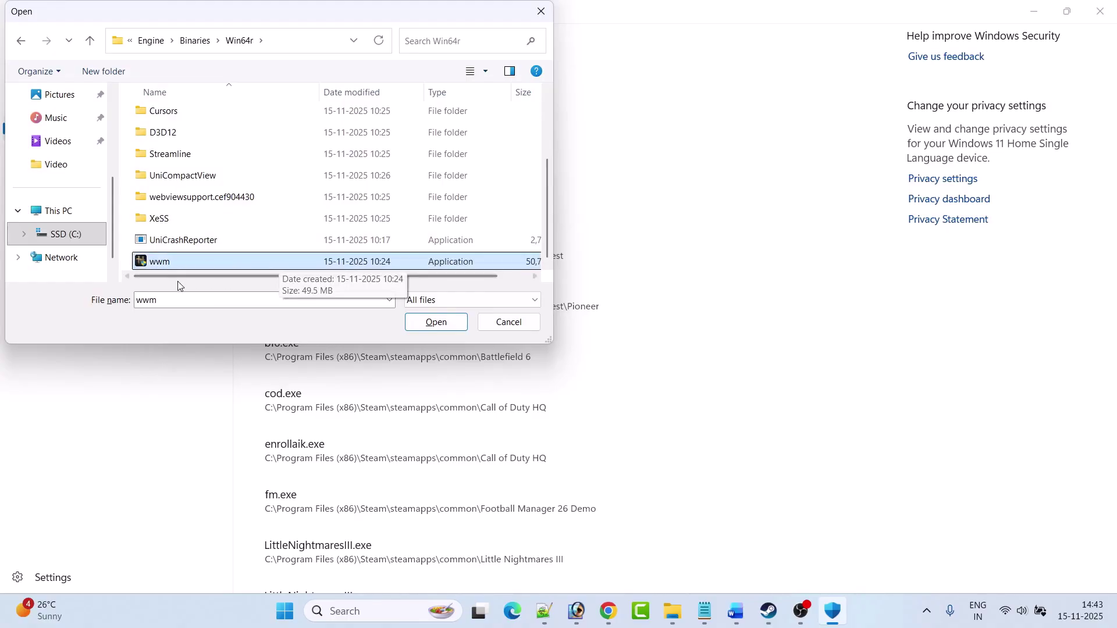
click(441, 329)
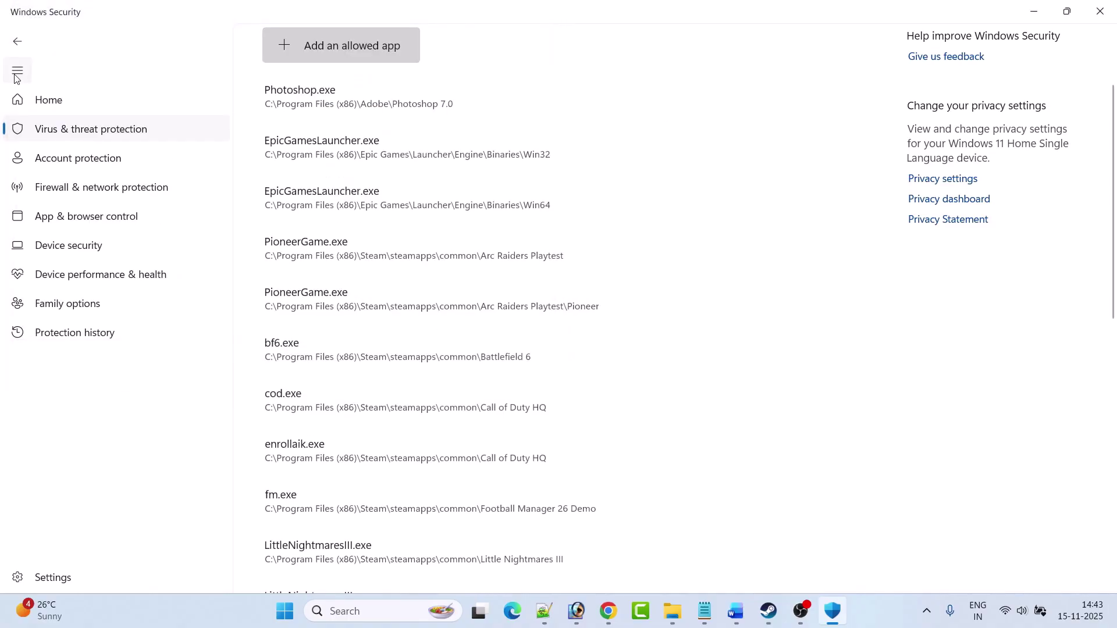
- Return to the Windows Security home page and open the firewall's allowed apps list through Firewall & network protection
click(23, 49)
click(24, 48)
click(23, 49)
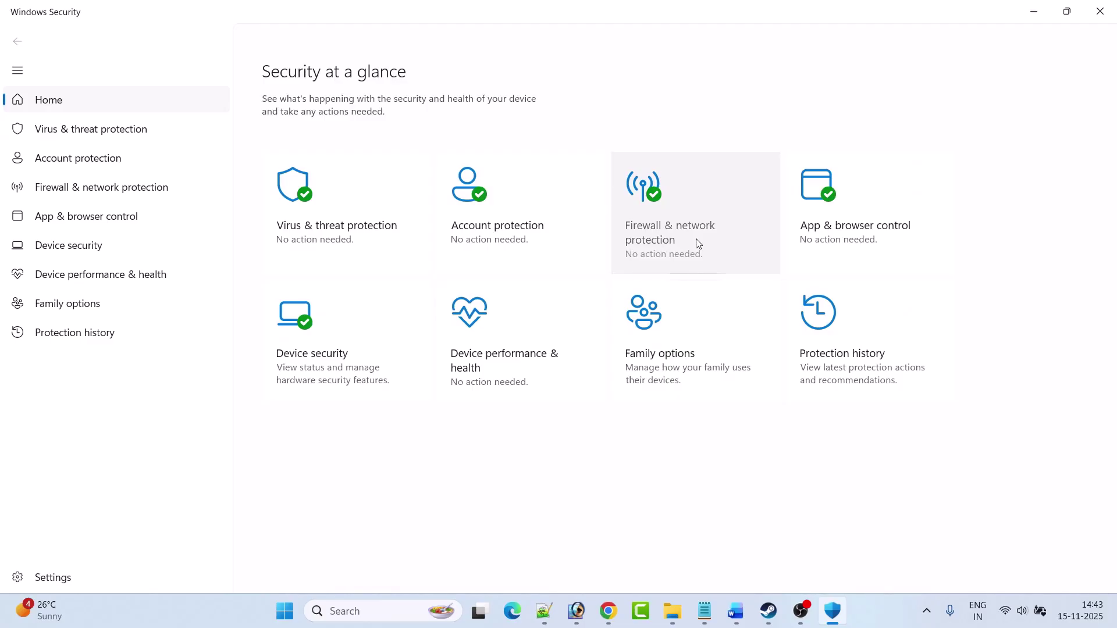
click(699, 244)
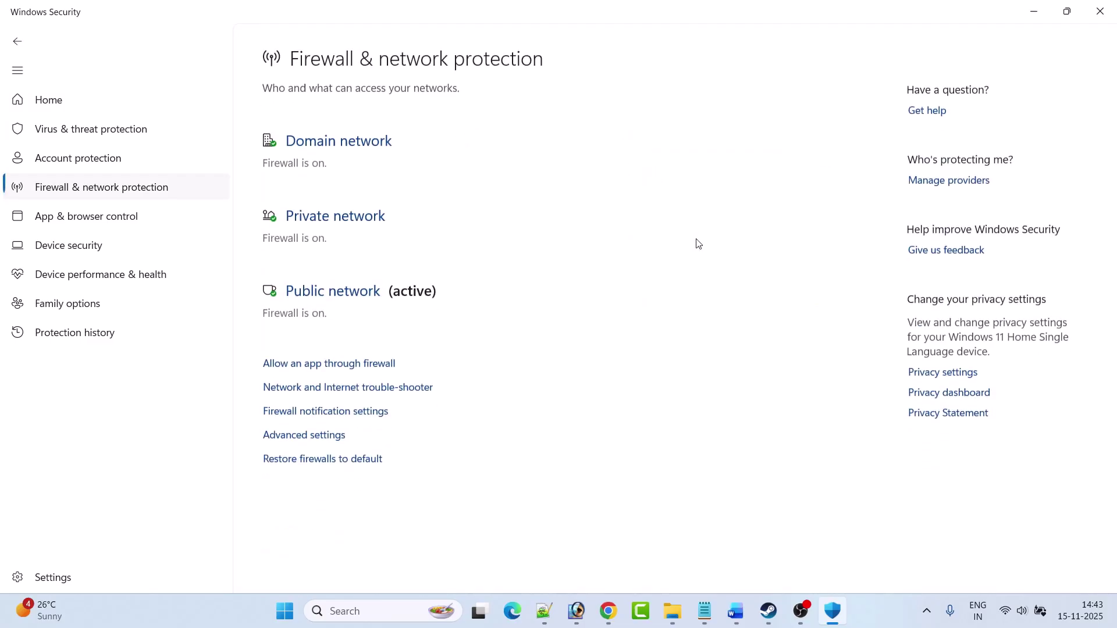
click(367, 359)
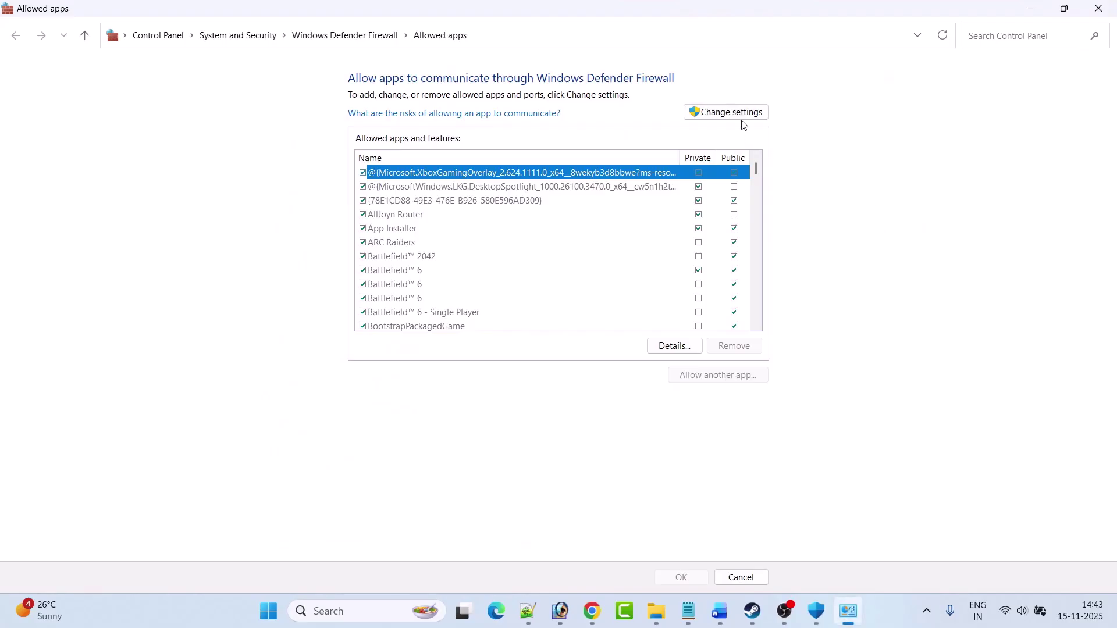
- Enable changes to the allowed apps, start adding another app and browse to C:\Program Files (x86)\Steam\steamapps\common
click(739, 115)
click(733, 375)
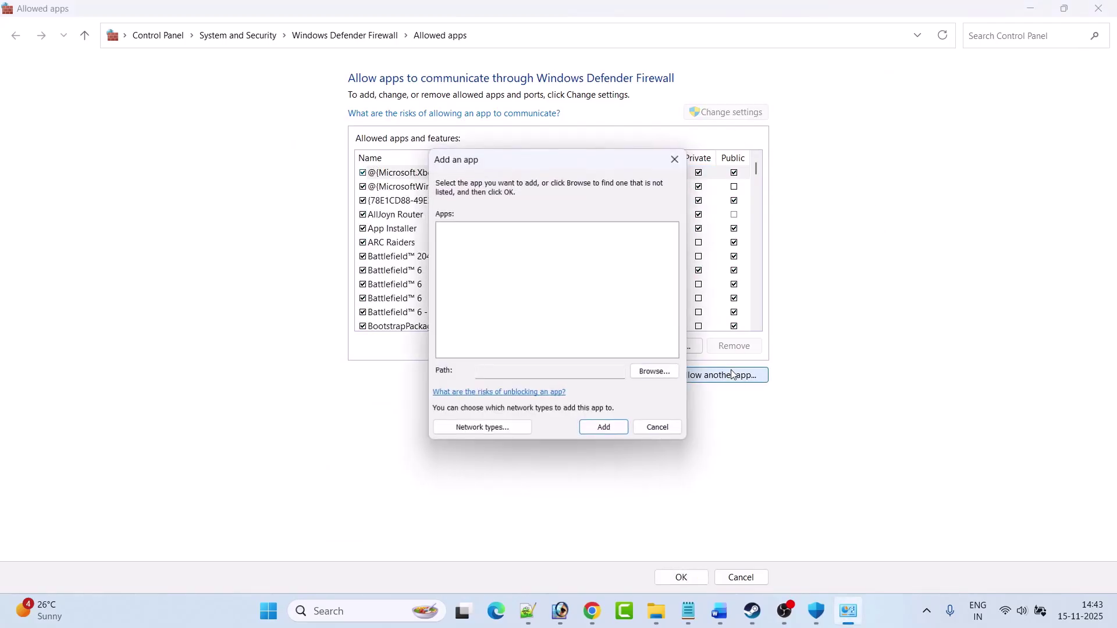
click(661, 376)
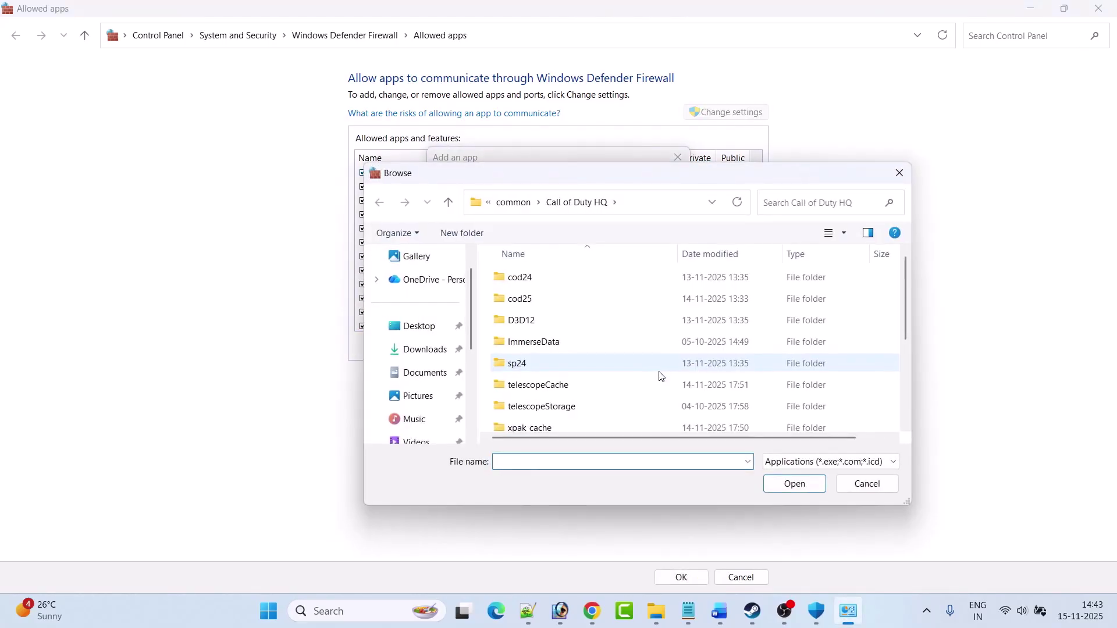
click(514, 204)
click(512, 203)
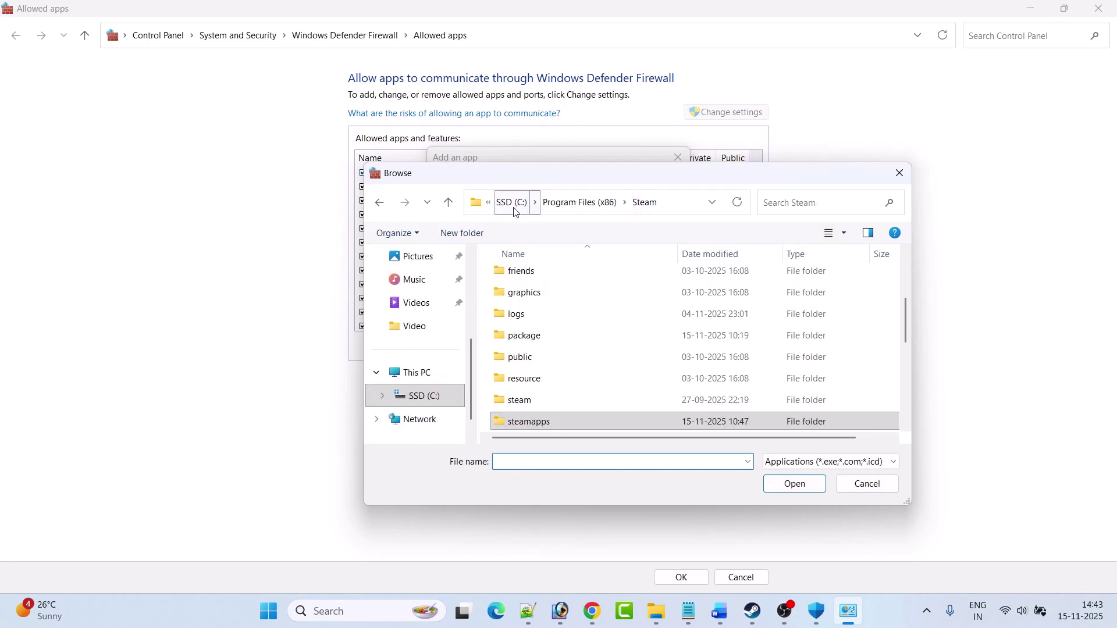
click(512, 204)
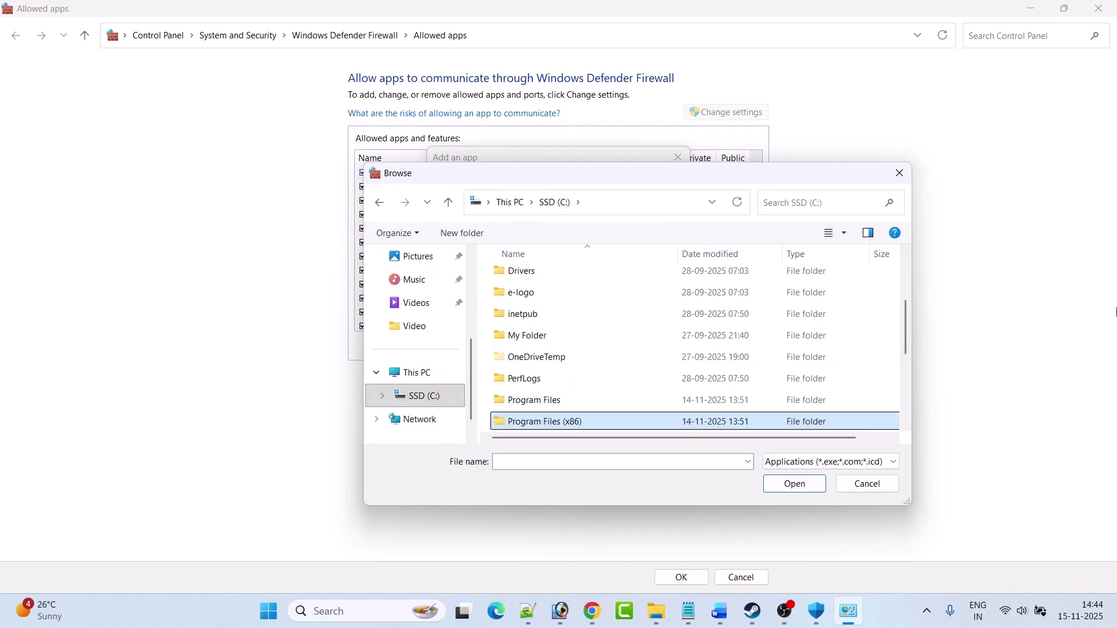
key(Return)
key(s)
key(Return)
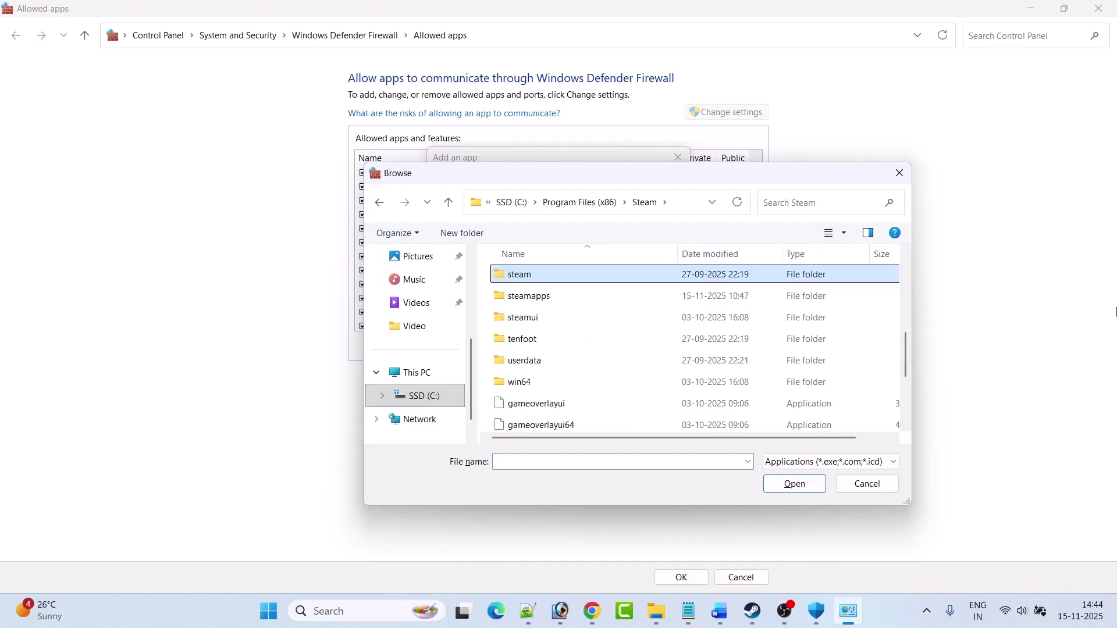
key(Down)
key(Return)
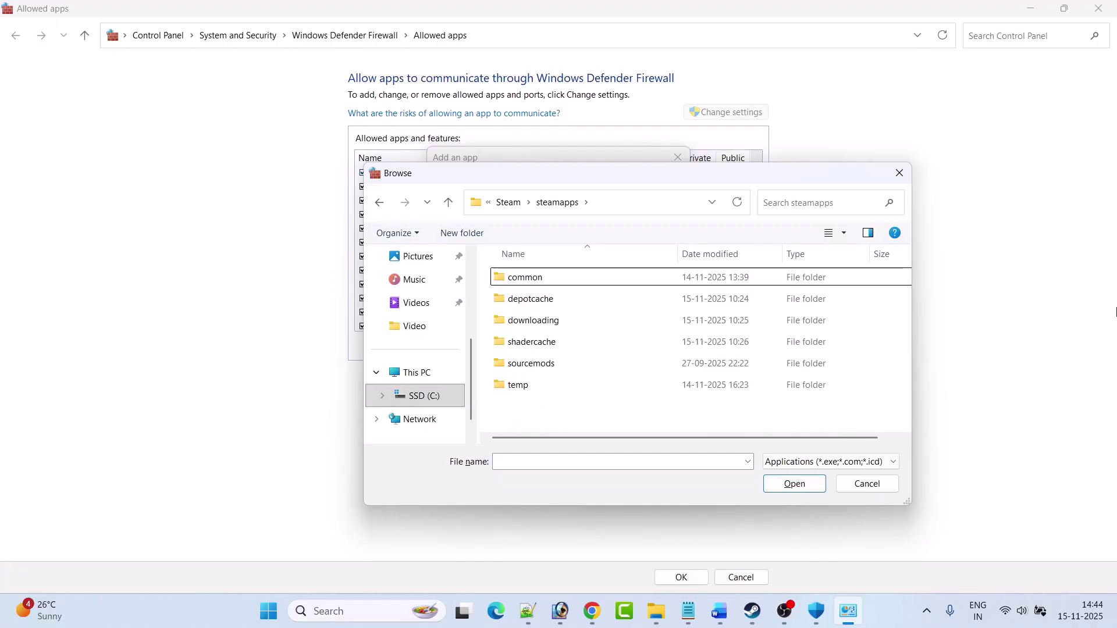
key(Return)
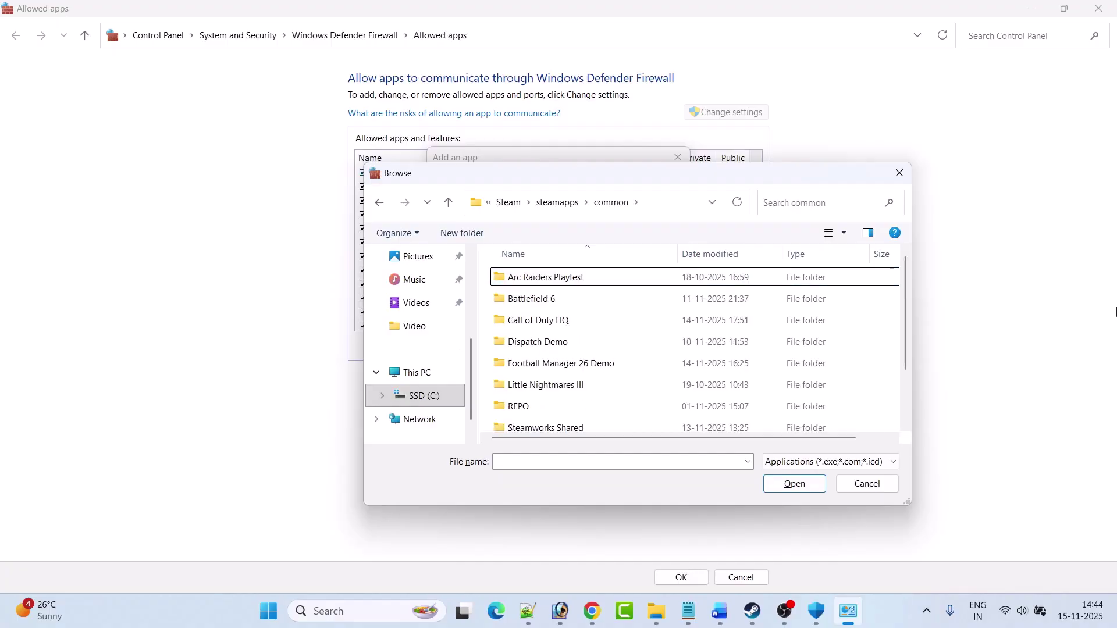
- Choose the wwm application from Where Winds Meet\Engine\Binaries\Win64r as the app to allow through the firewall
key(End)
key(Return)
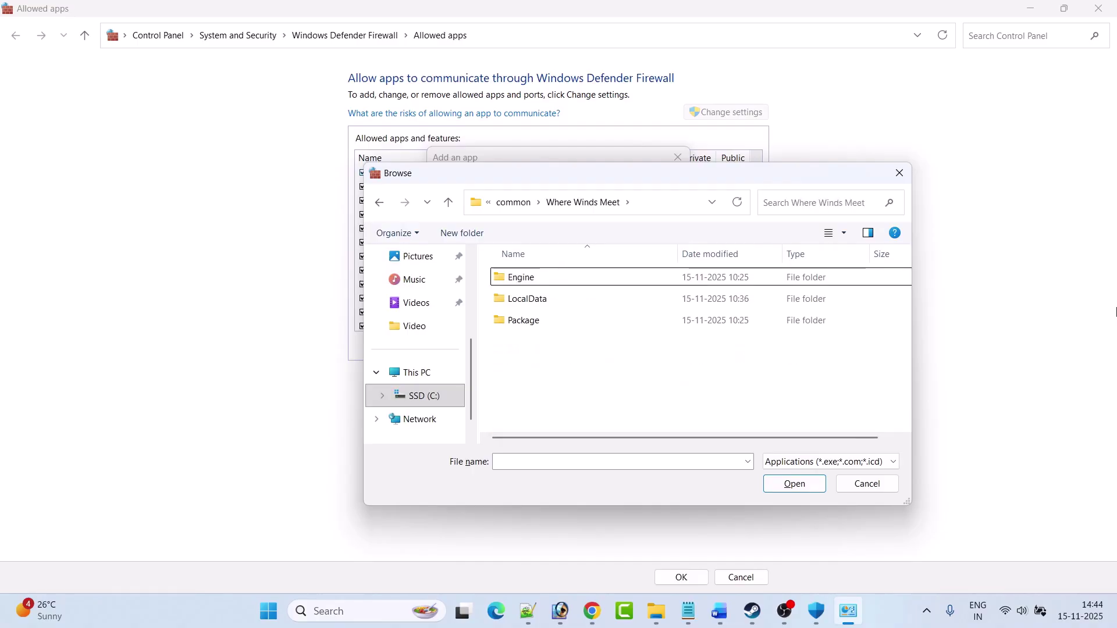
key(Return)
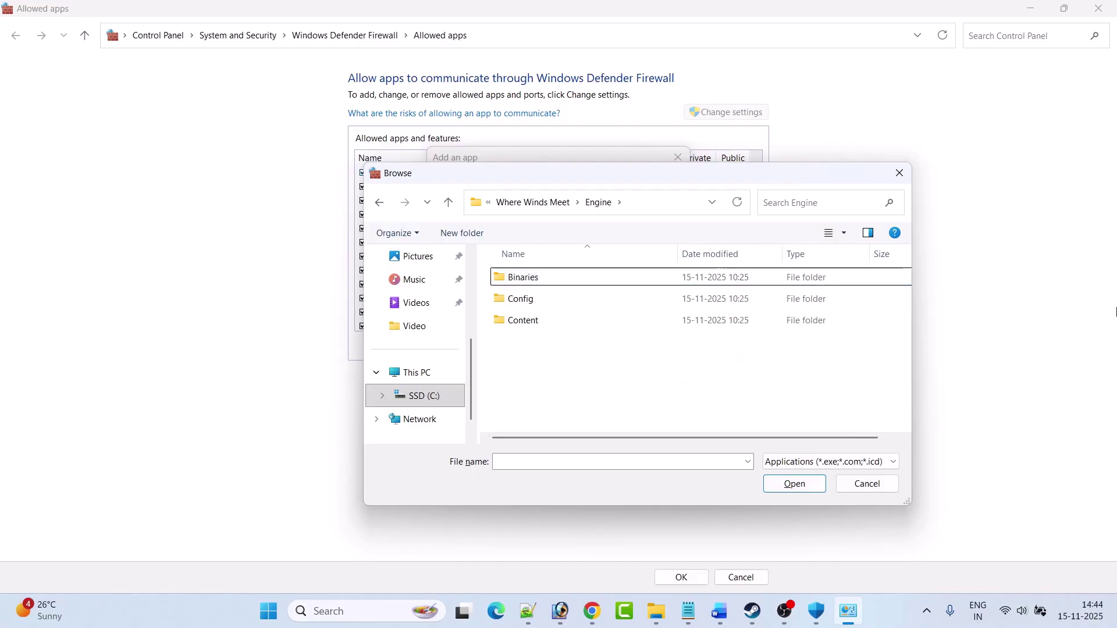
key(Return)
key(Down)
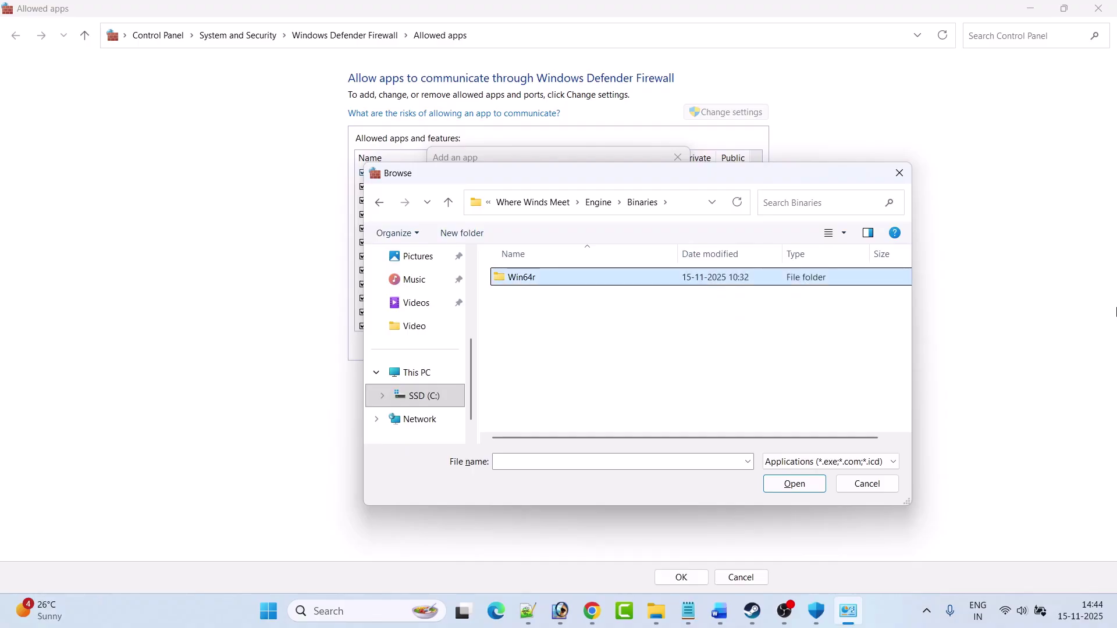
key(Return)
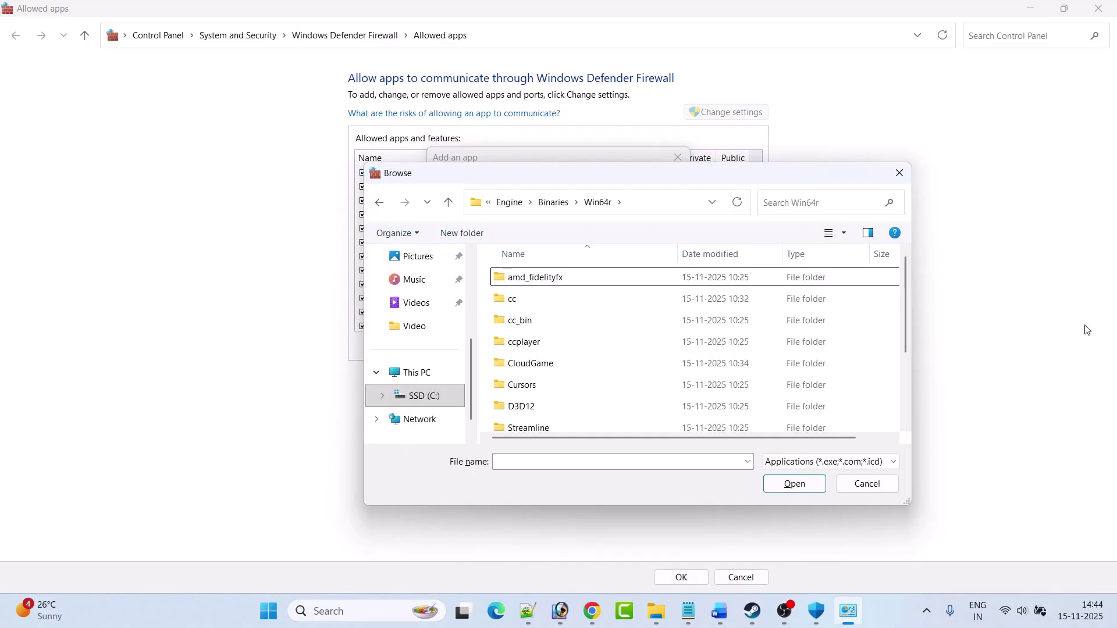
scroll(538, 361, down, 2)
click(528, 426)
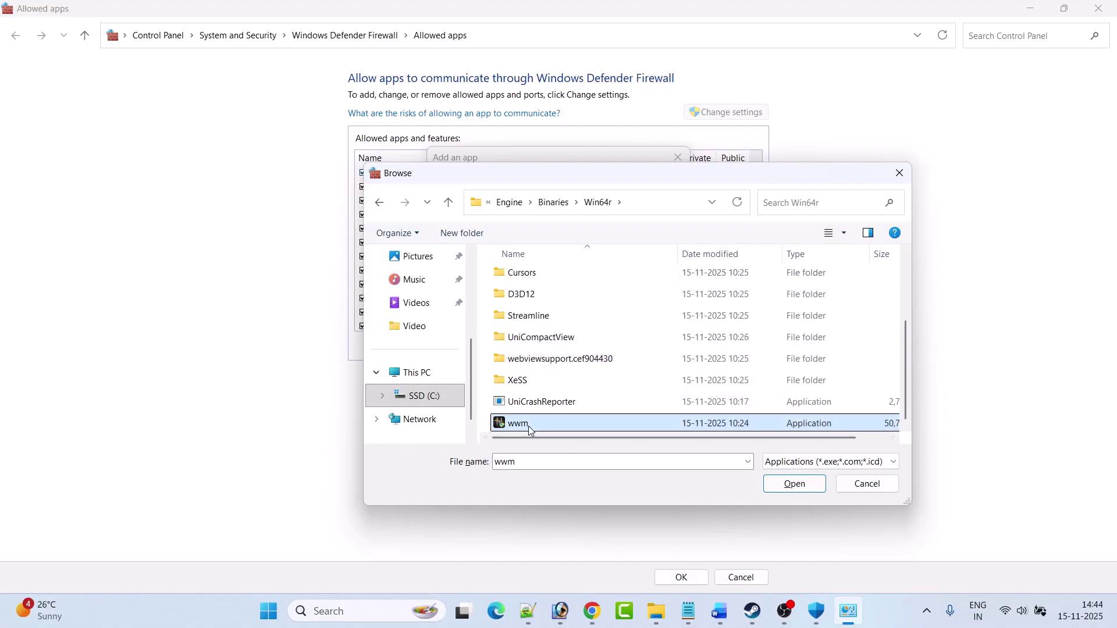
click(801, 487)
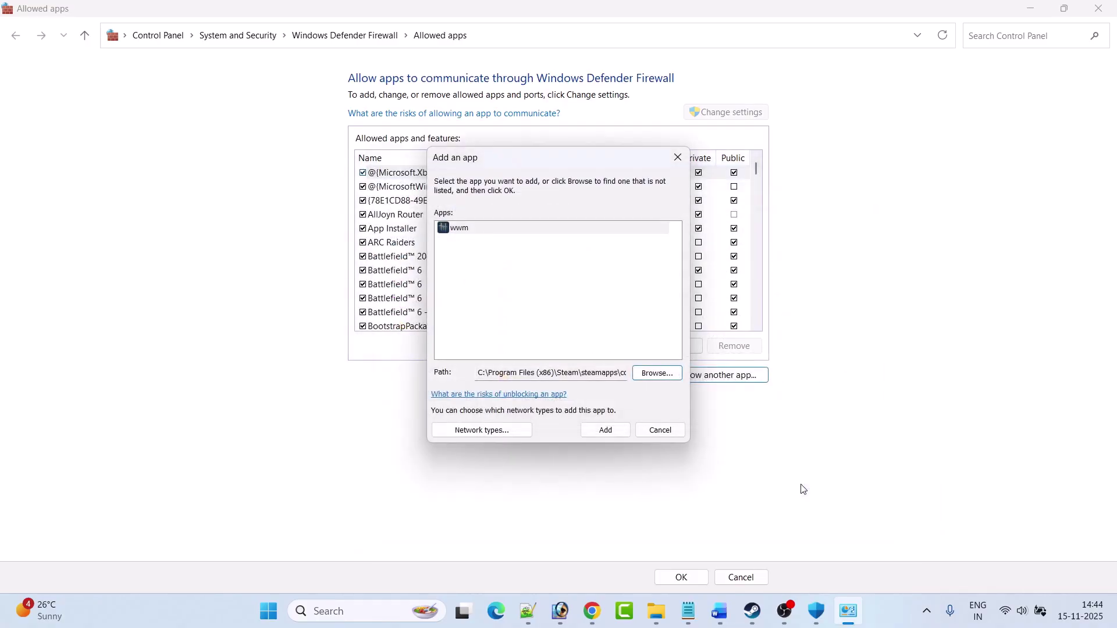
- Try to add wwm to the firewall's allowed apps, leave the add dialog and accept the allowed apps list
click(610, 433)
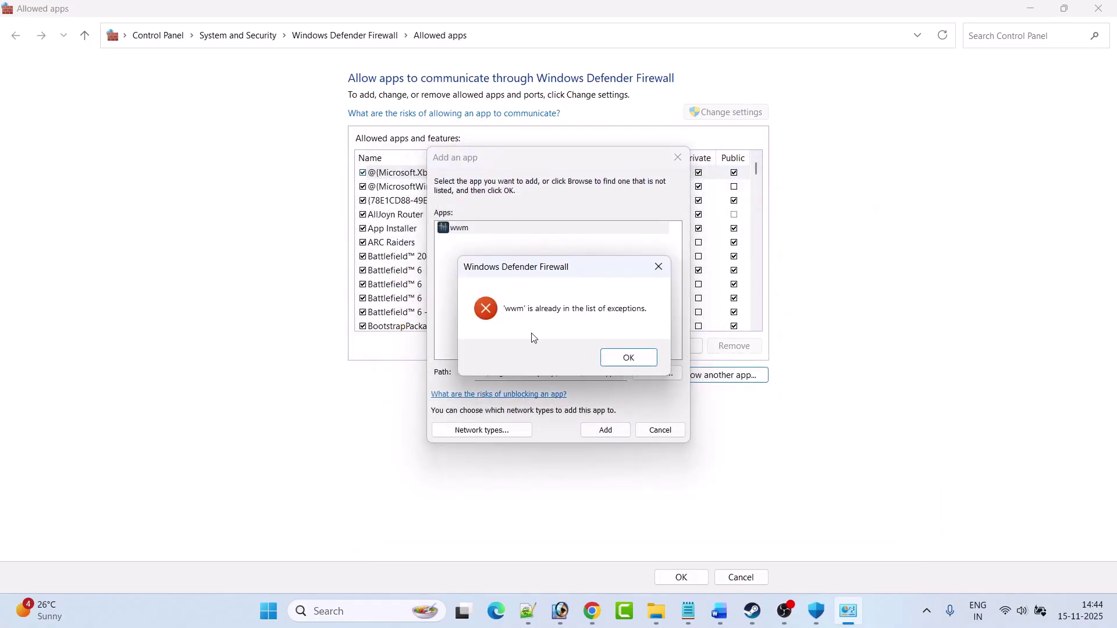
click(629, 357)
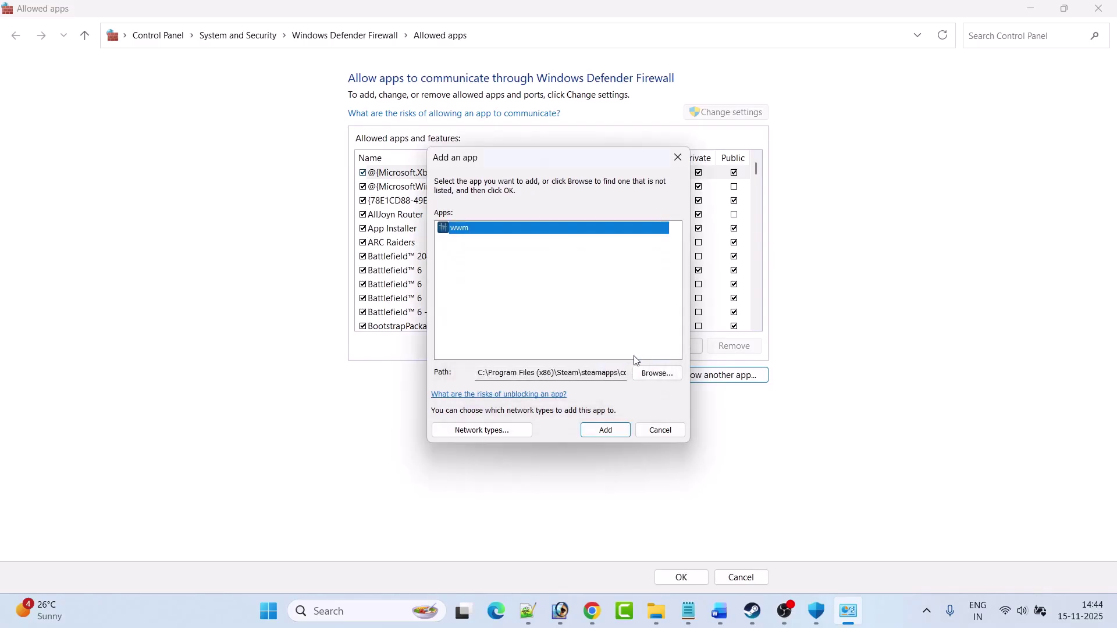
click(659, 432)
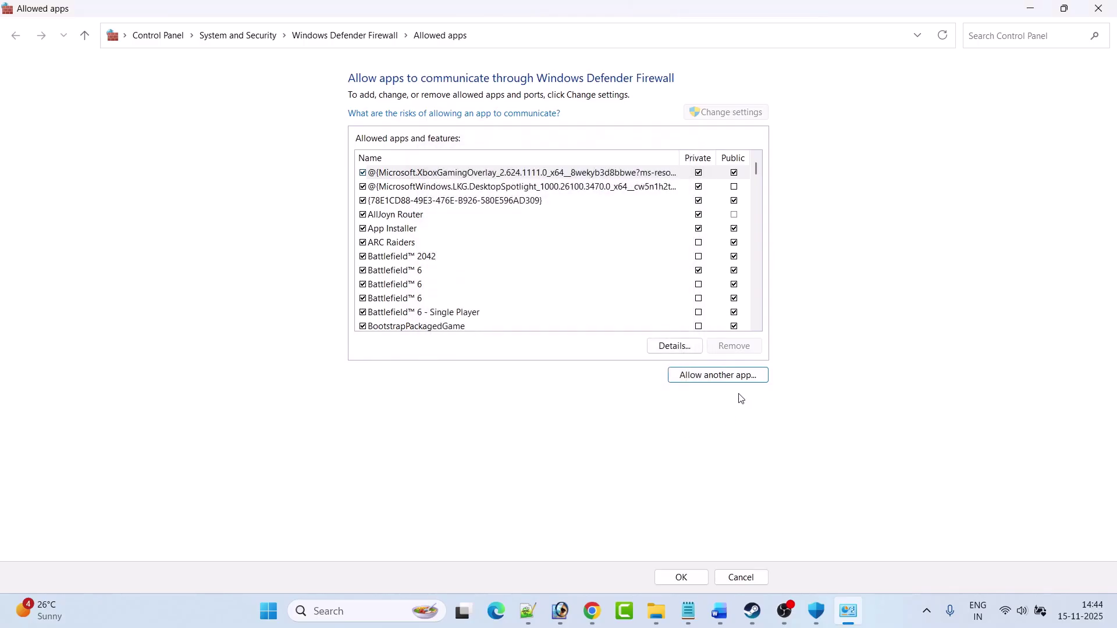
click(684, 577)
- Switch to Steam, return to the Word document and insert ESET after "bit defender," in Fix 4's antivirus list
click(766, 618)
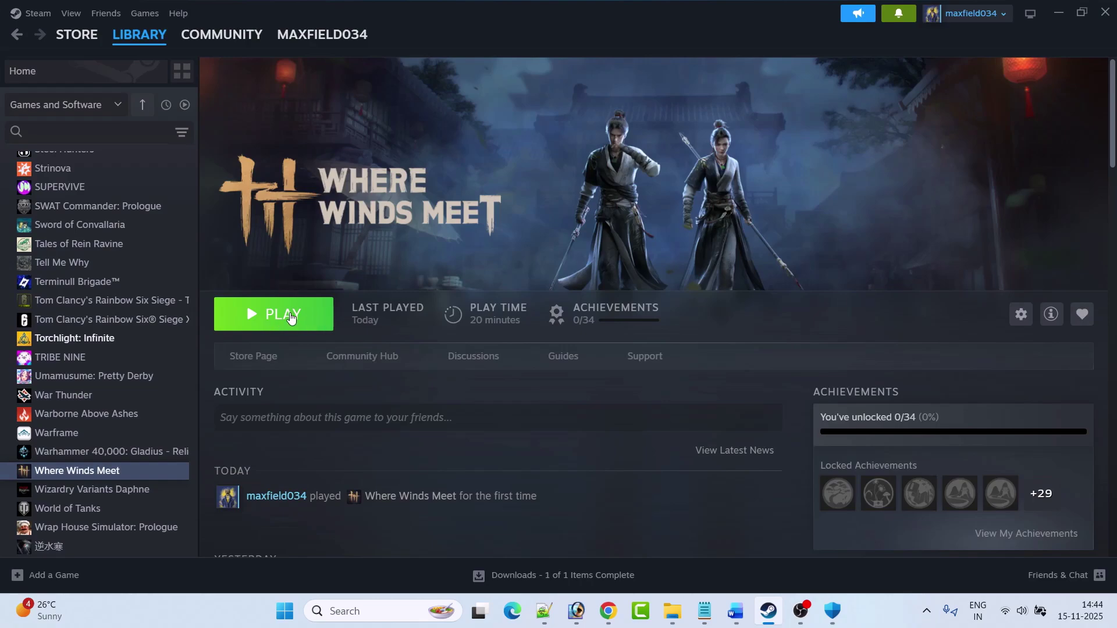
key(alt+Tab)
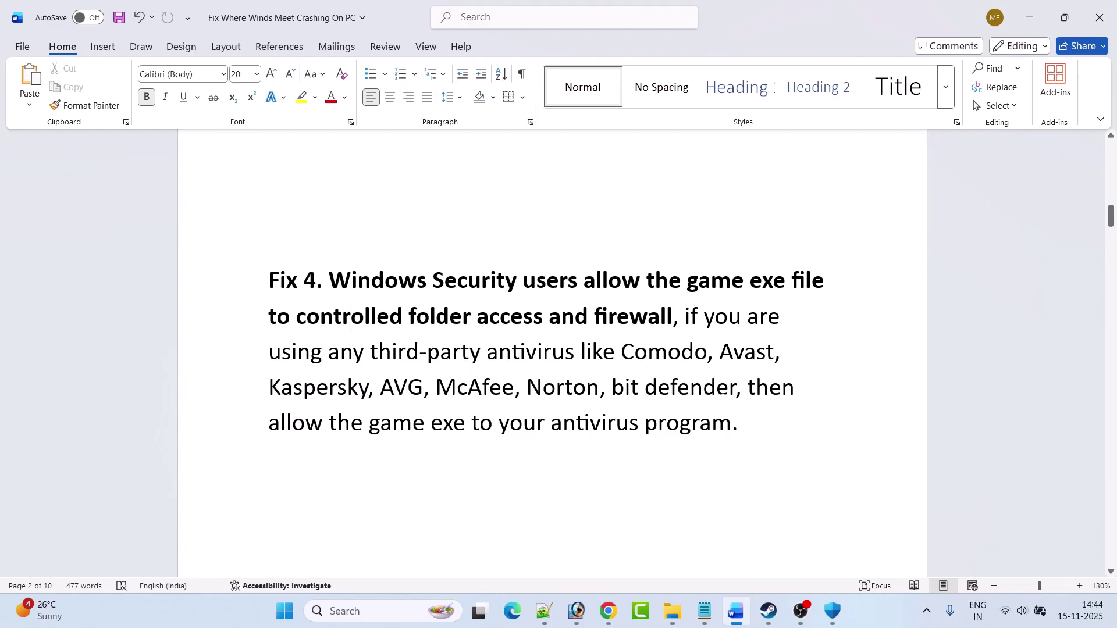
click(741, 389)
text(ESET)
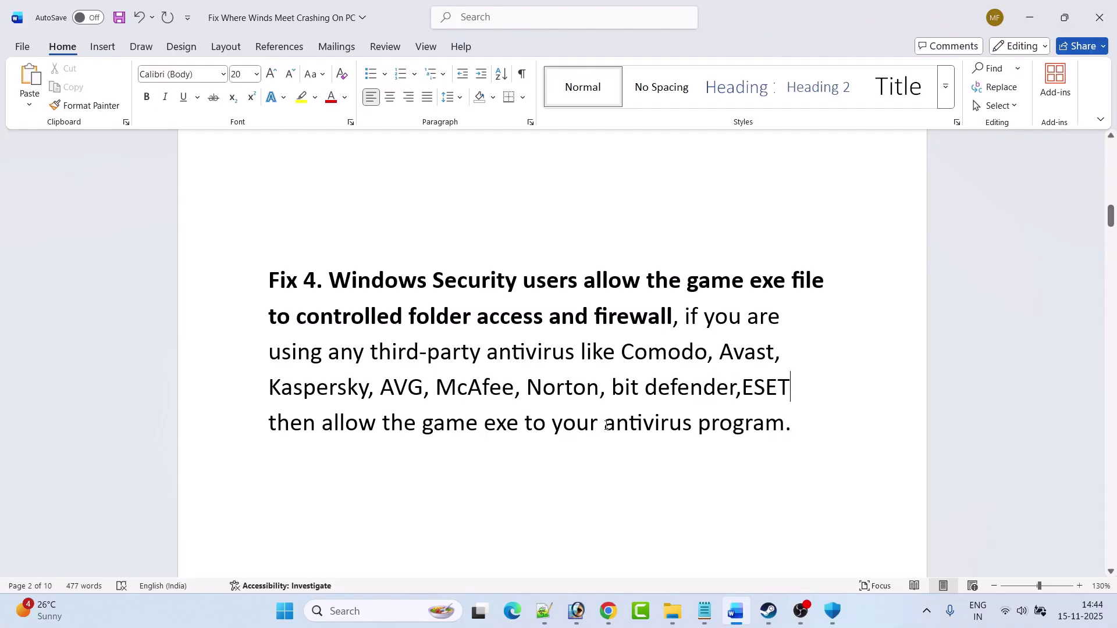
- Go to Fix 5, switch to Steam and set the launch options of Where Winds Meet to -dx11
scroll(676, 441, down, 6)
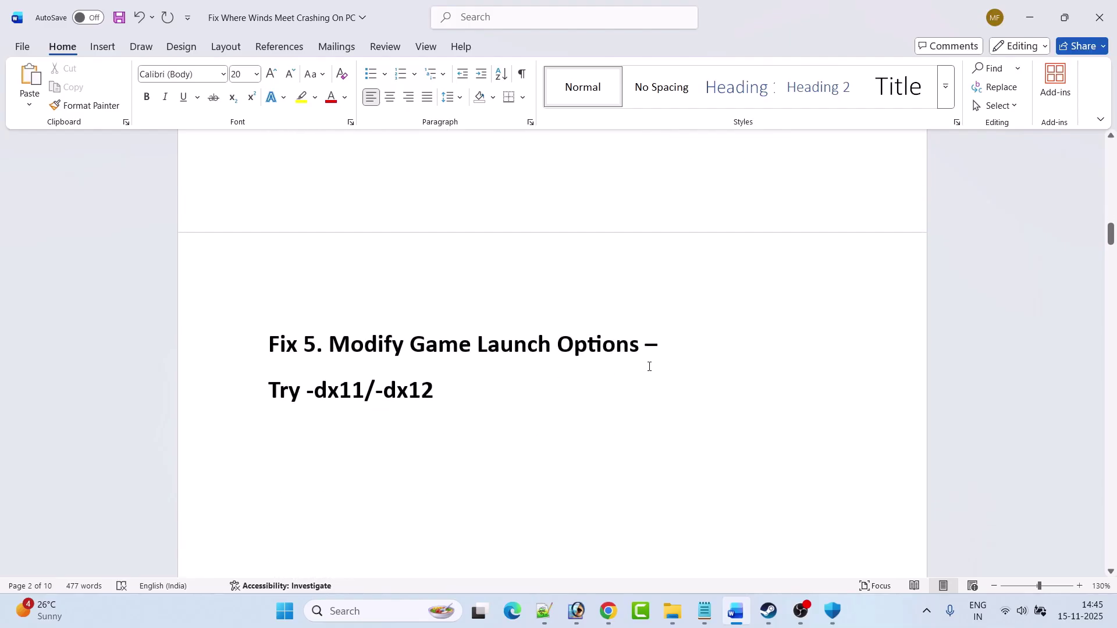
click(769, 611)
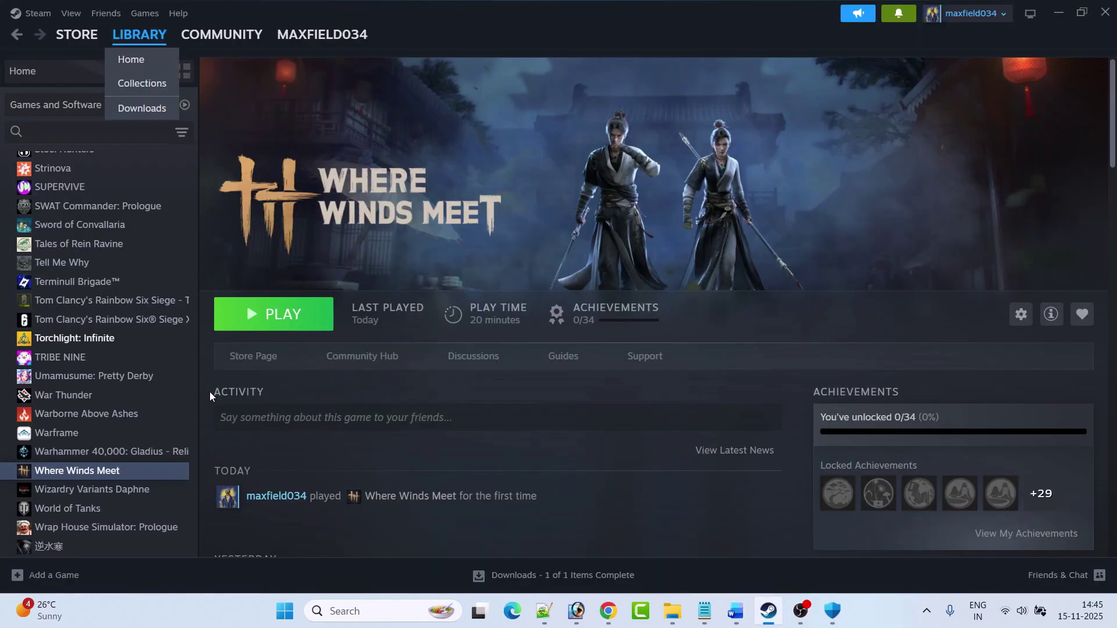
right_click(122, 473)
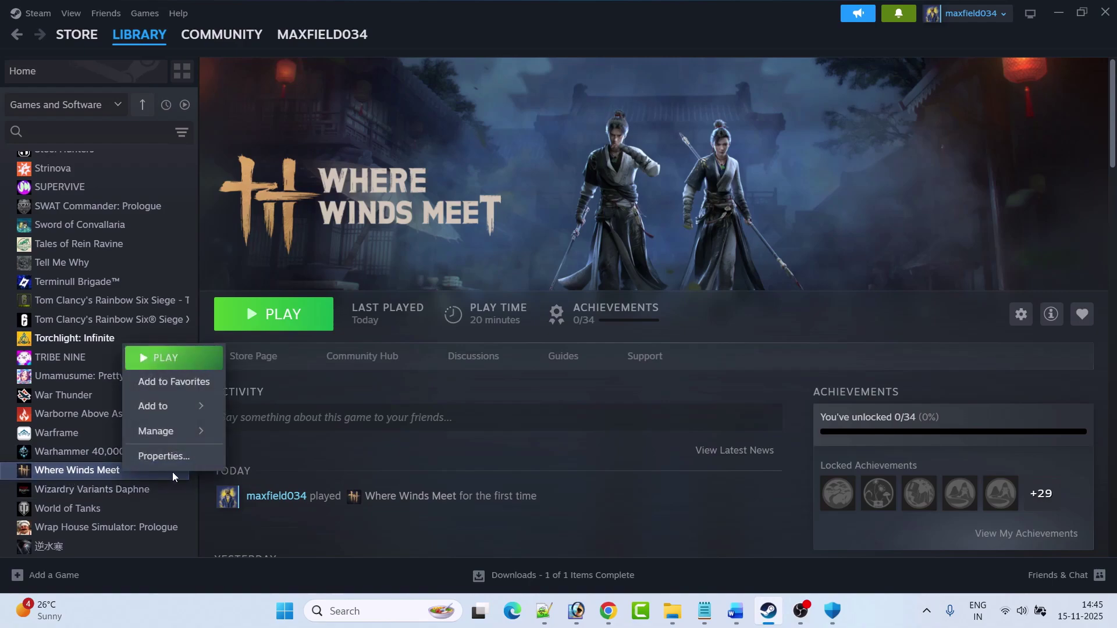
click(163, 456)
click(487, 310)
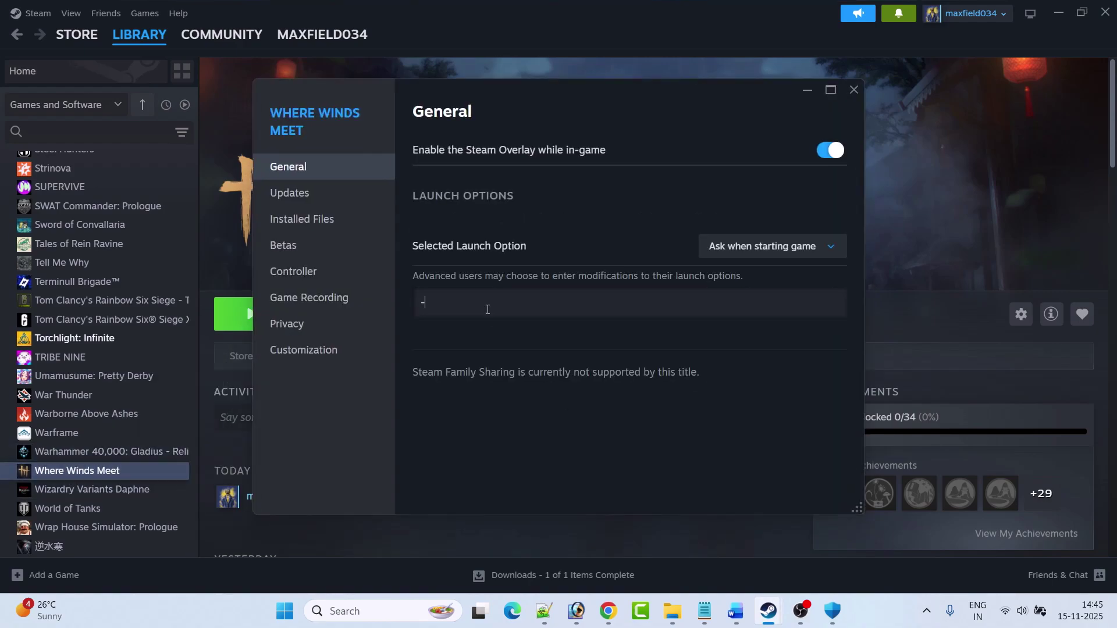
text(-dx11)
click(853, 91)
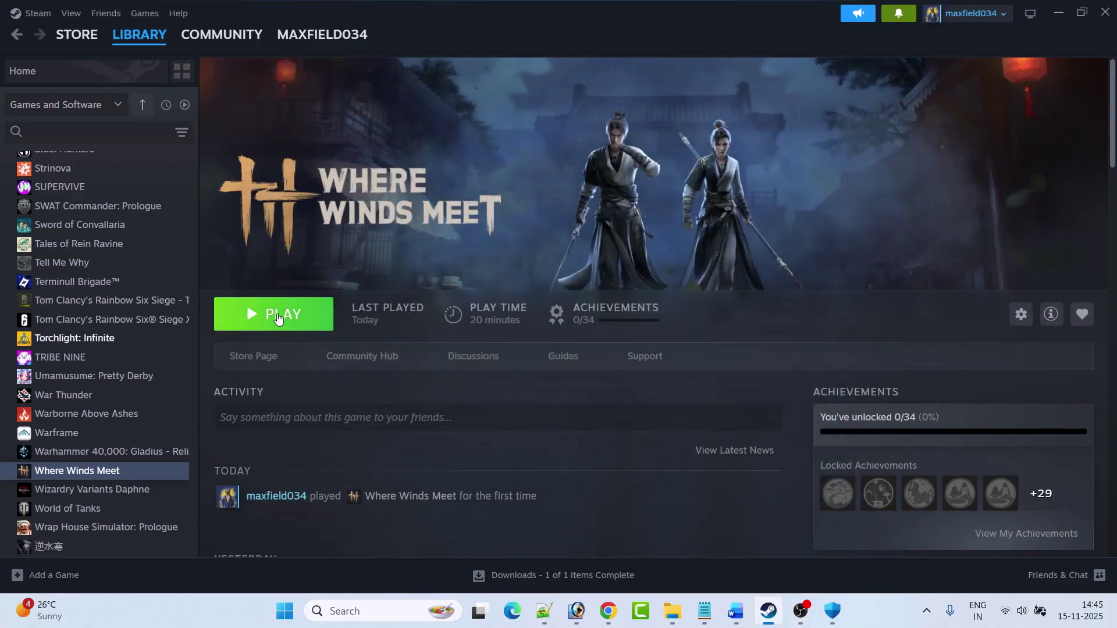
- Reopen the properties of Where Winds Meet and change its launch options to -dx12
right_click(123, 472)
click(163, 456)
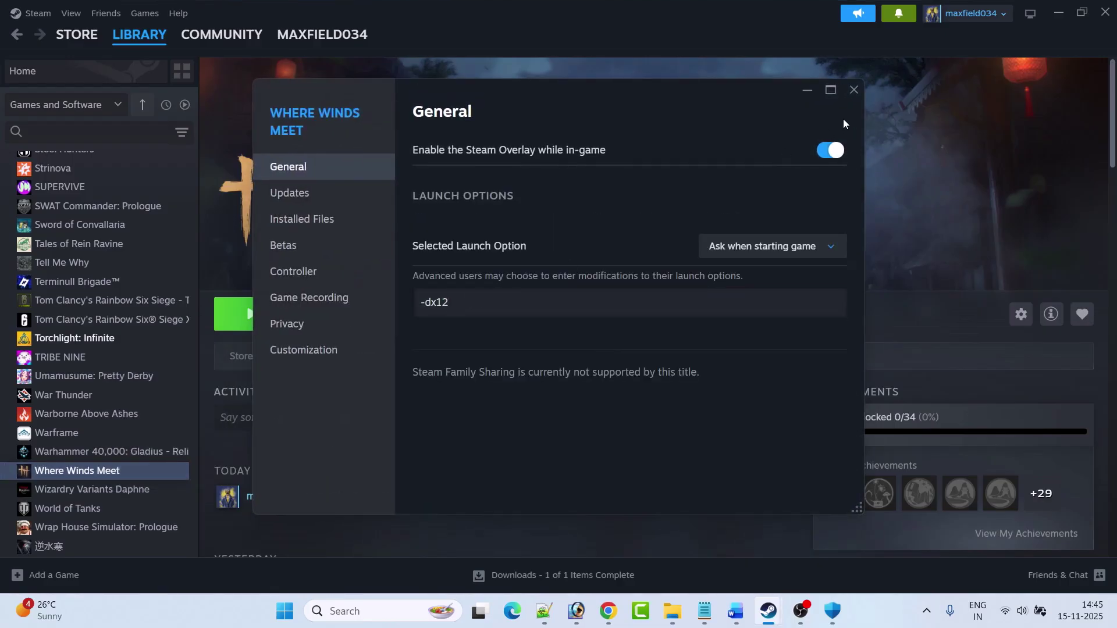
- Close the properties of Where Winds Meet, reopen them and clear the game's launch options
click(856, 91)
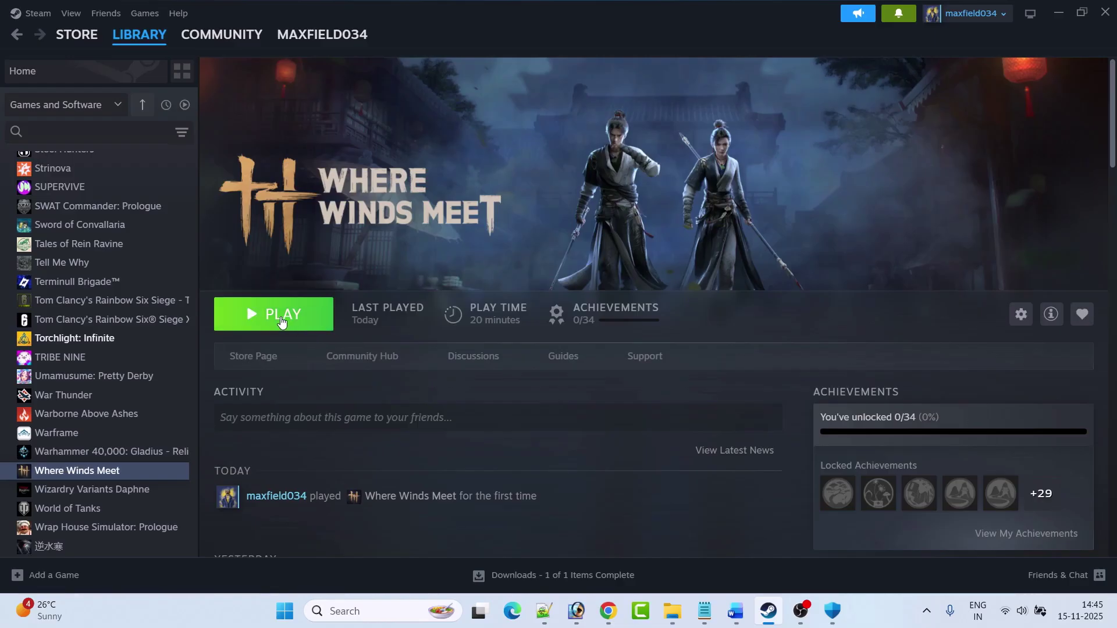
right_click(143, 473)
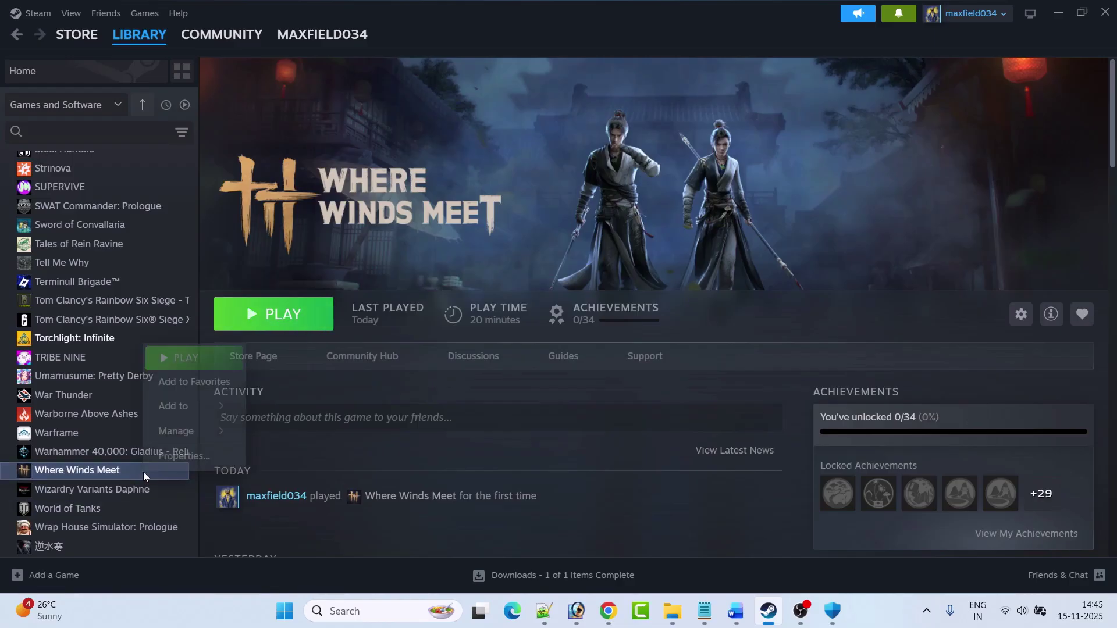
click(187, 456)
drag(451, 303, 420, 303)
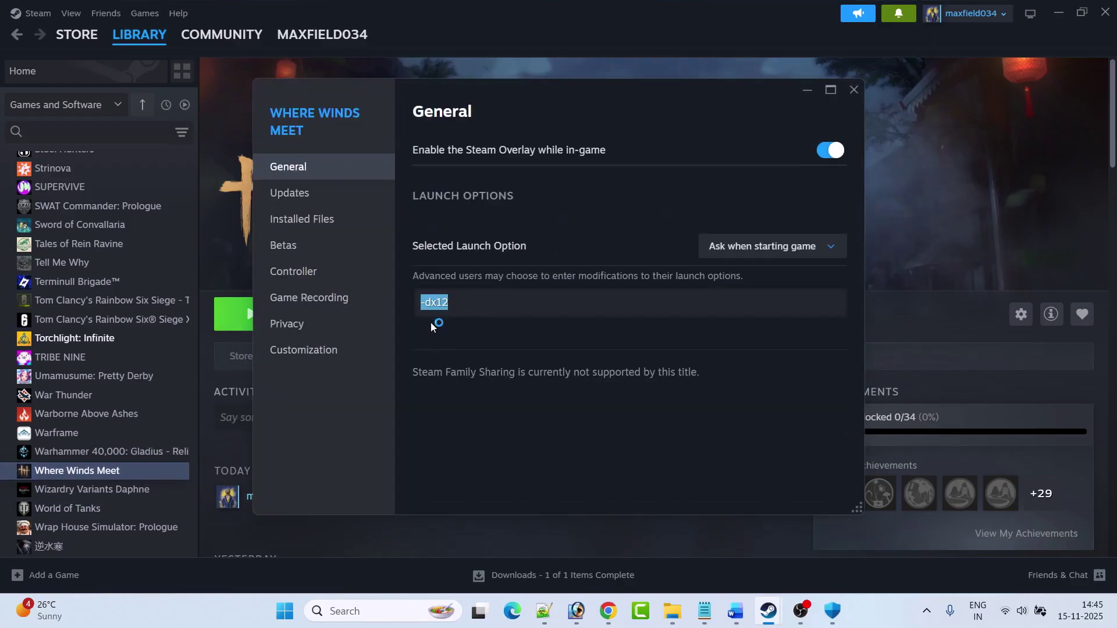
key(BackSpace)
click(853, 90)
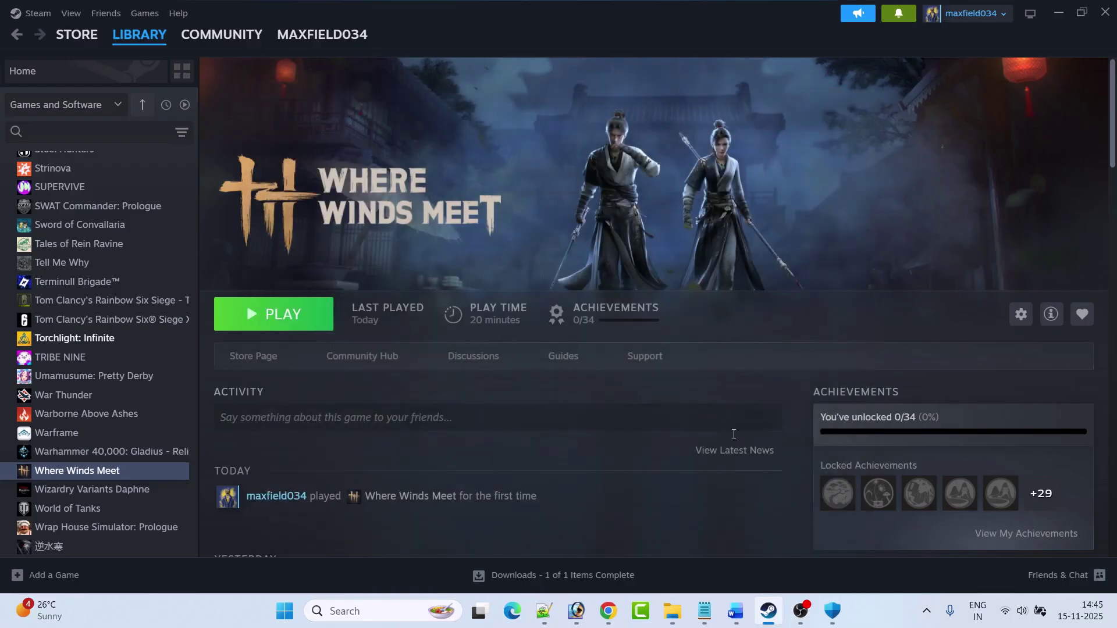
- Return to the Word document and go to Fix 6 about updating the graphics card driver
click(736, 611)
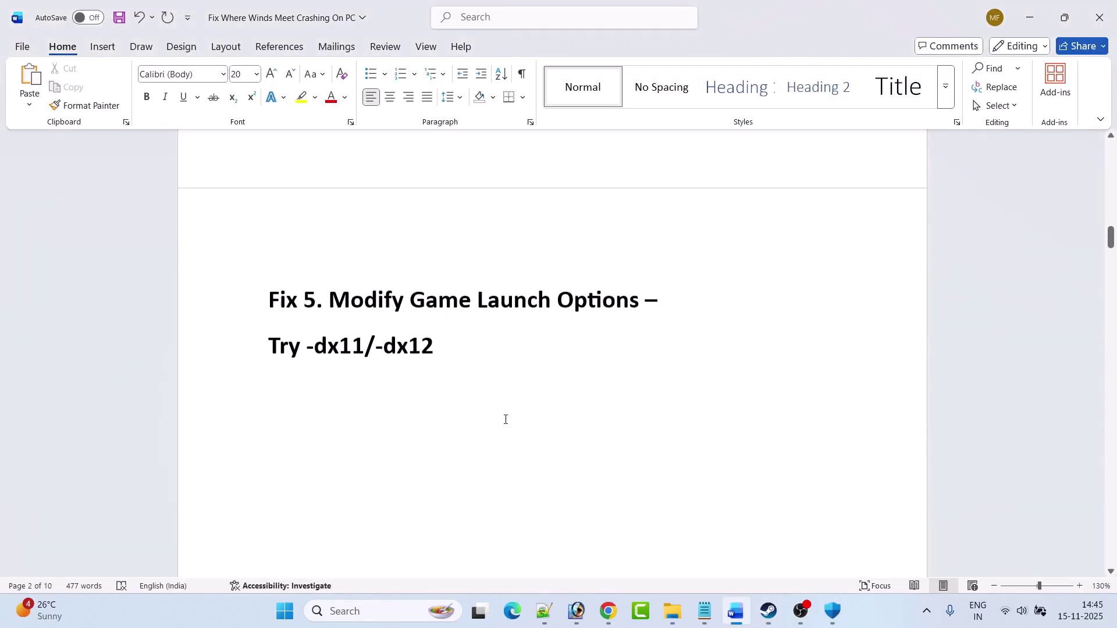
scroll(505, 419, down, 5)
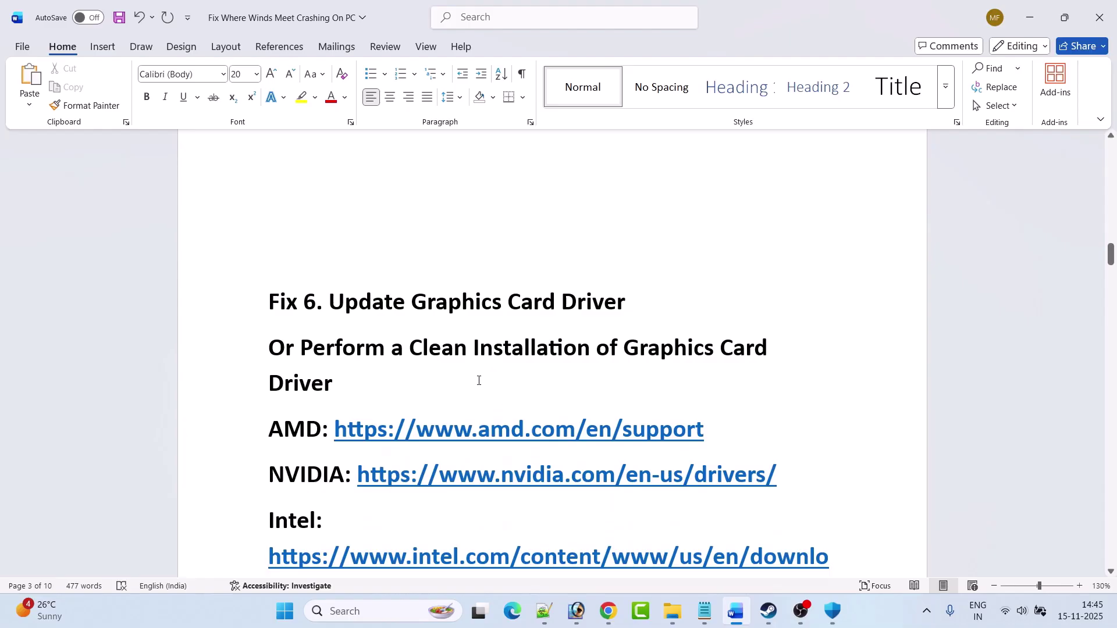
scroll(479, 380, down, 1)
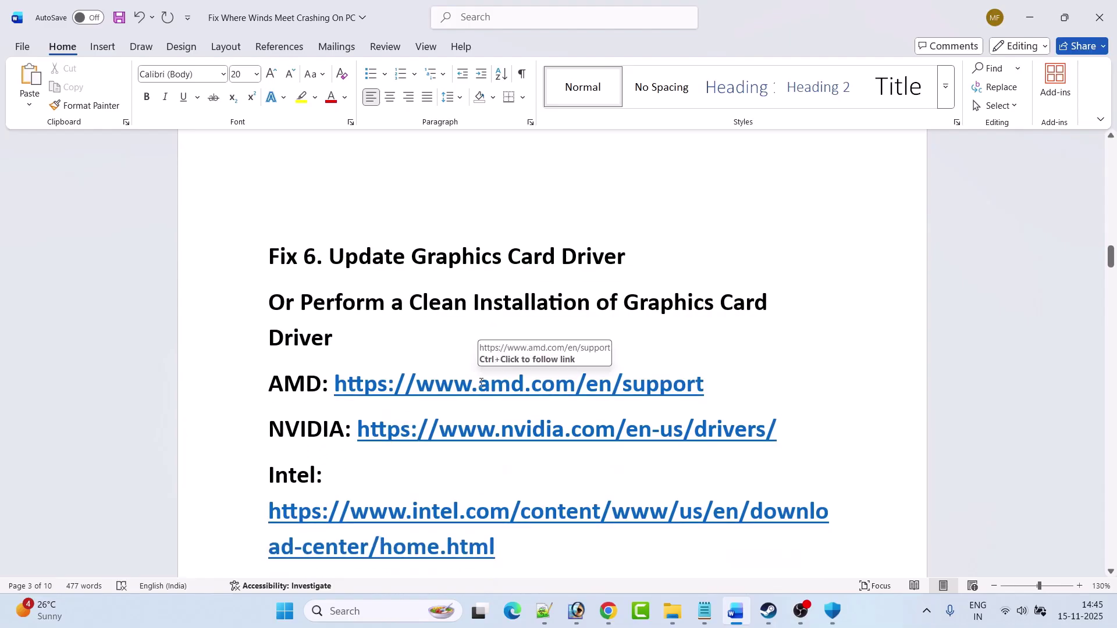
- Open Device Manager through a Windows search and expand the display adapters
click(374, 610)
text(device)
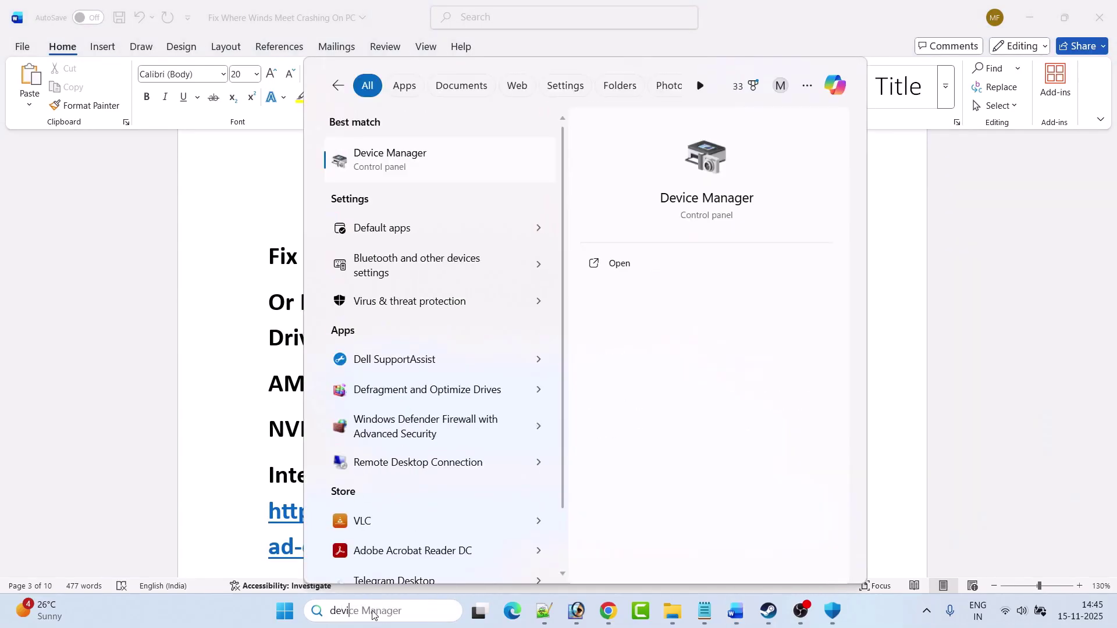
click(655, 270)
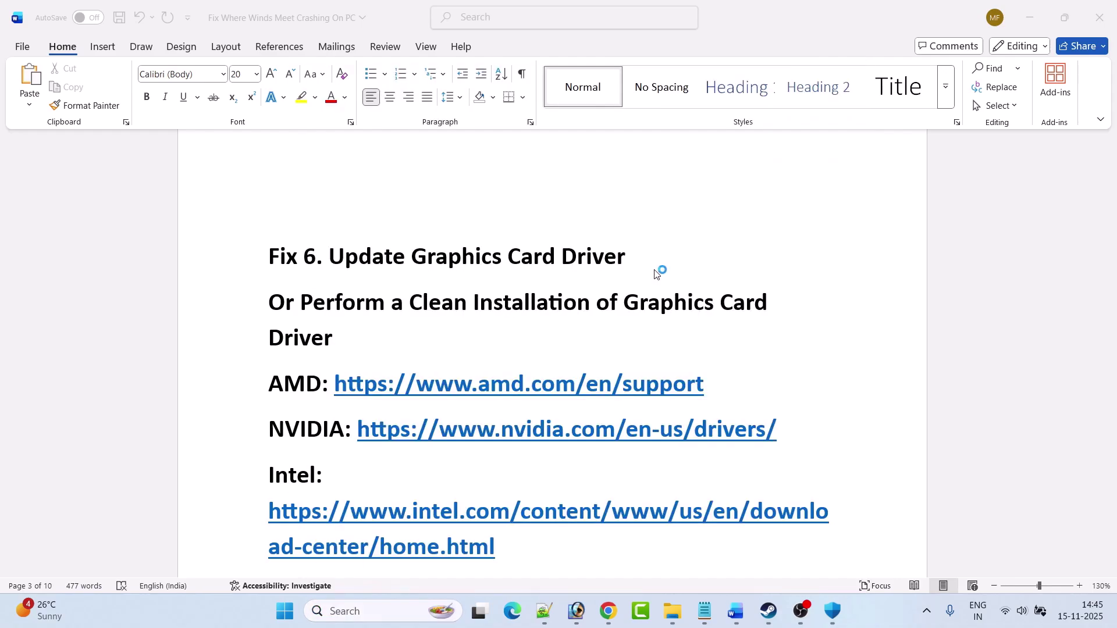
click(82, 217)
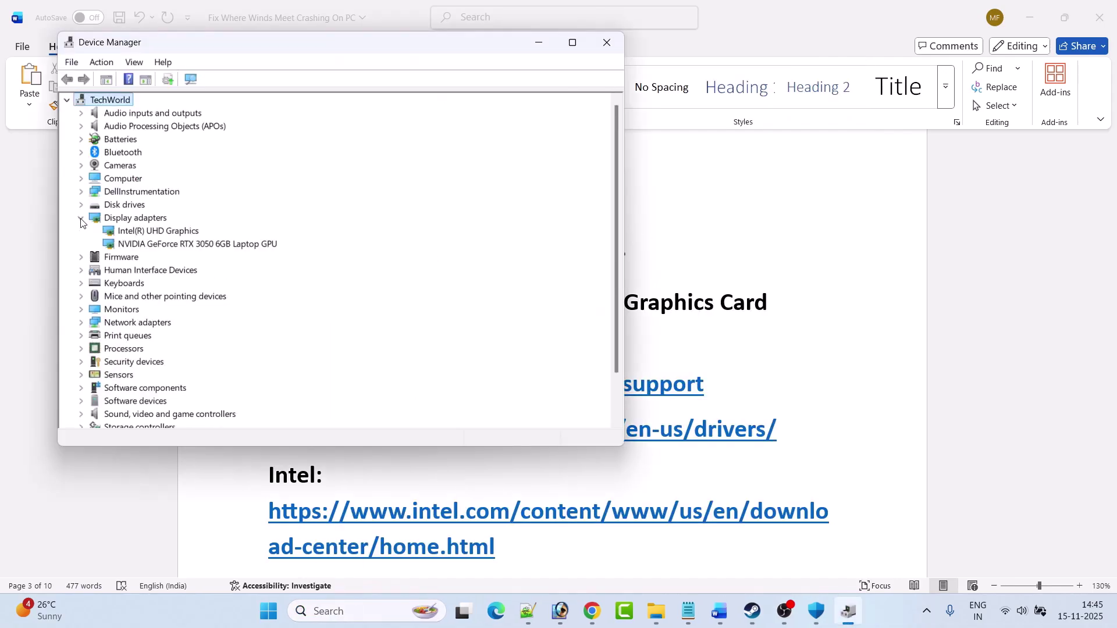
- Search automatically for updated drivers for the NVIDIA GeForce RTX 3050 6GB Laptop GPU and close Device Manager
click(227, 245)
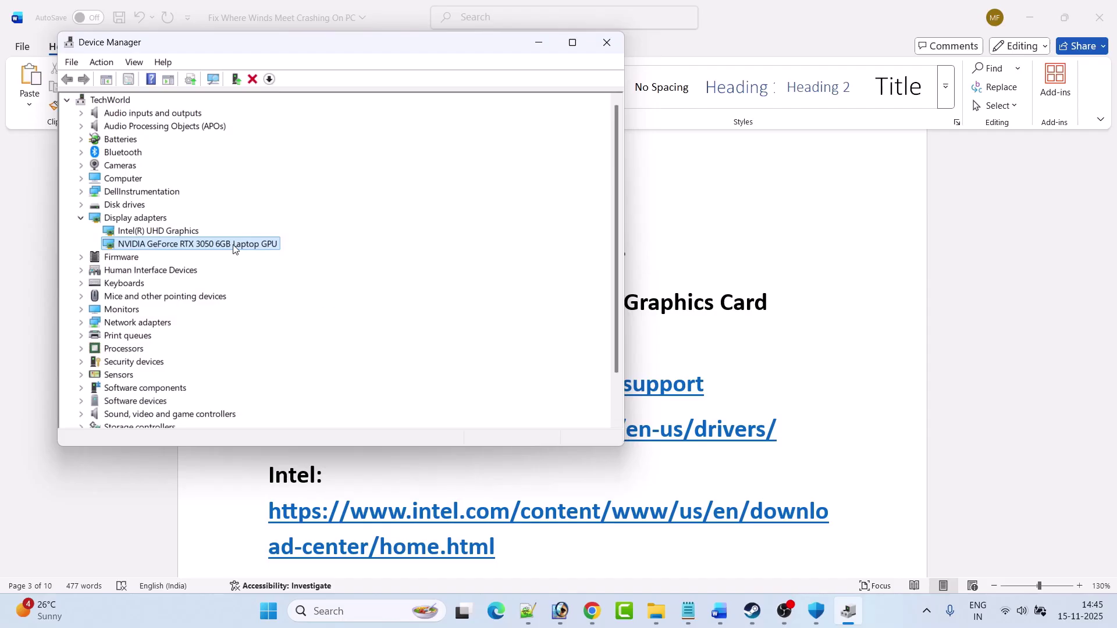
right_click(233, 244)
click(324, 257)
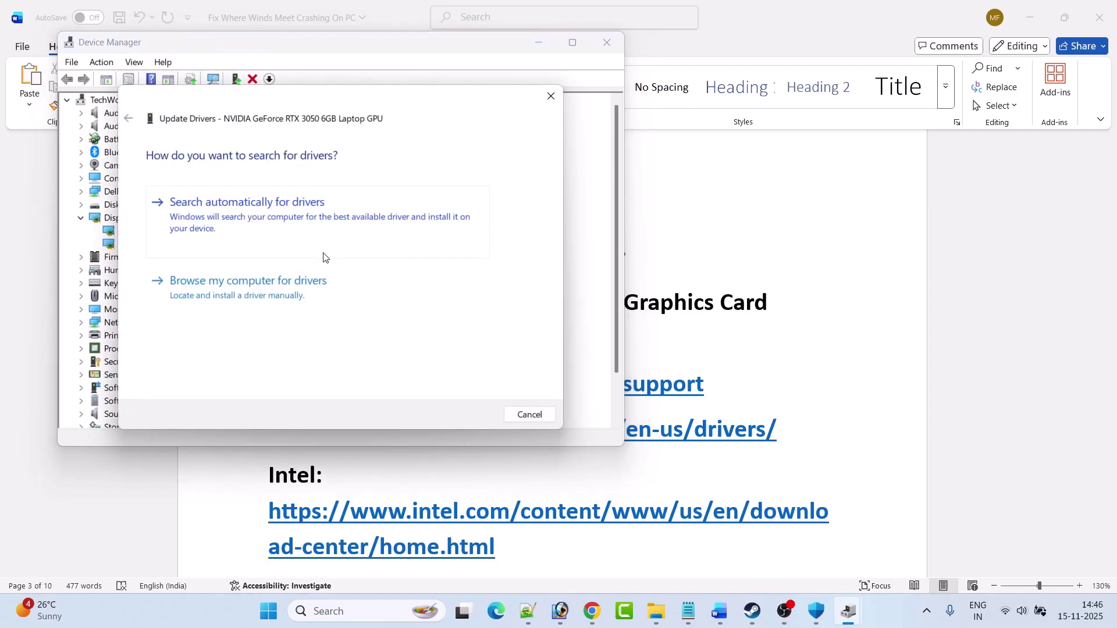
click(297, 218)
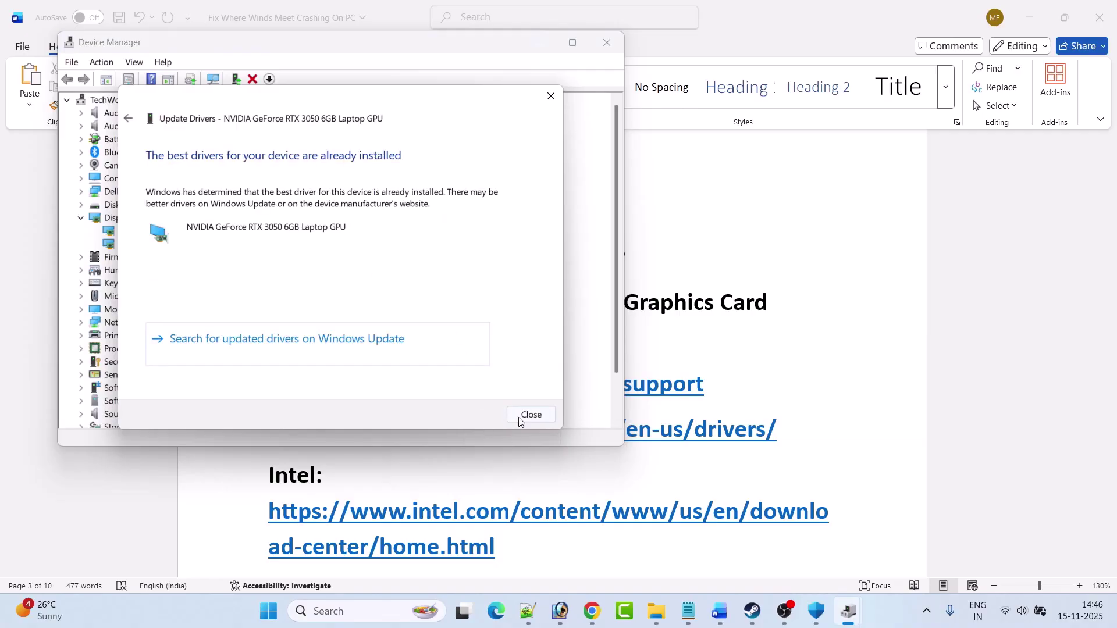
click(531, 415)
click(606, 43)
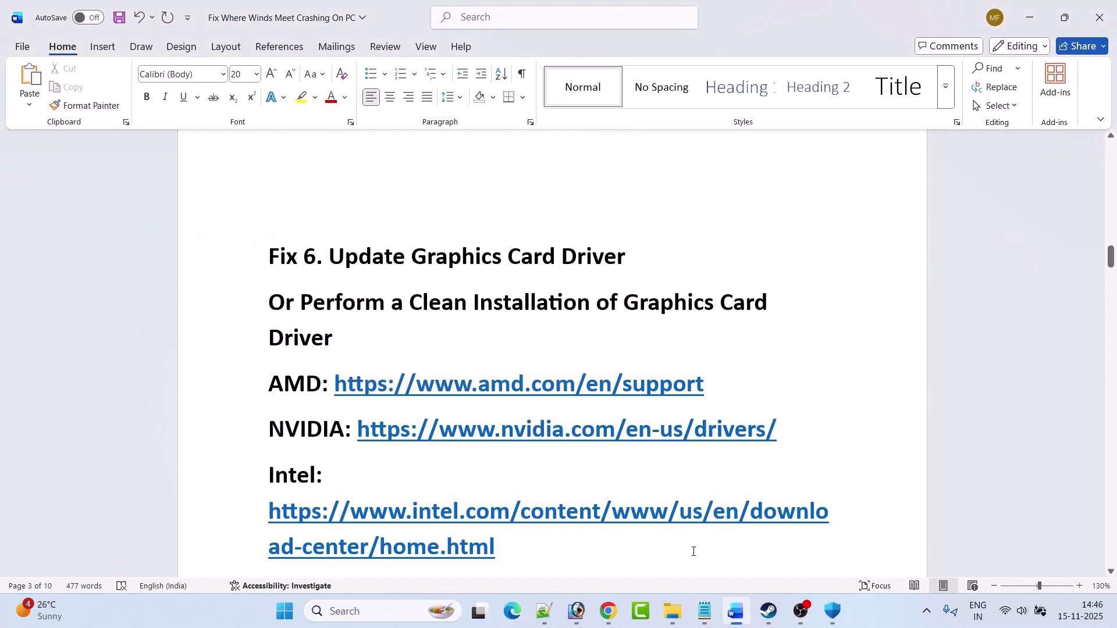
- Switch briefly to Steam, return to the Word document and review Fix 6's clean driver installation advice and download links
click(768, 611)
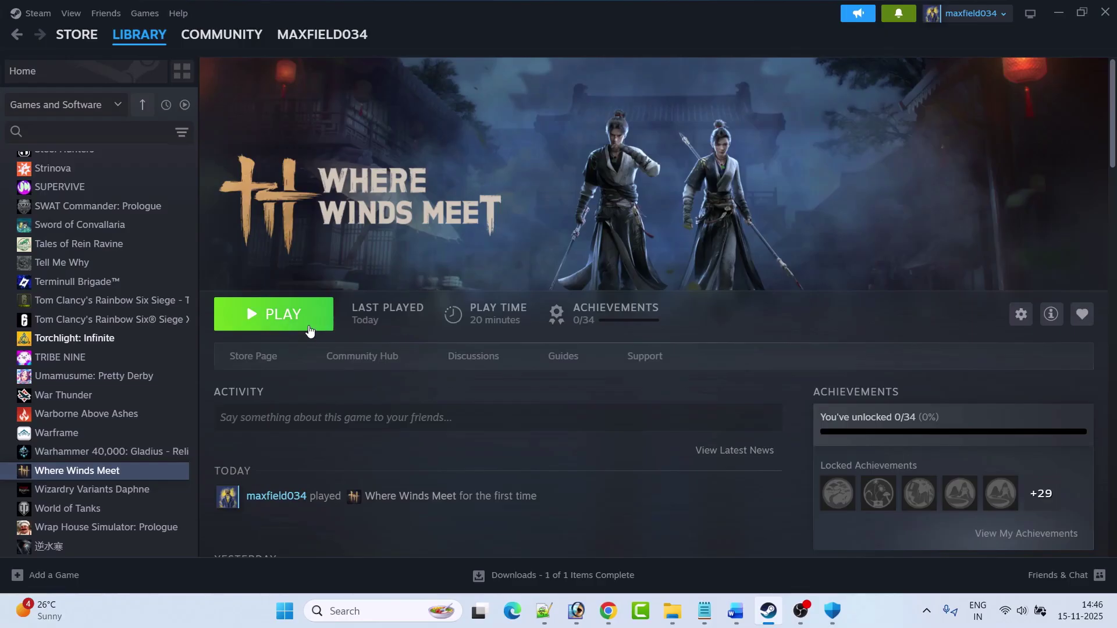
click(768, 611)
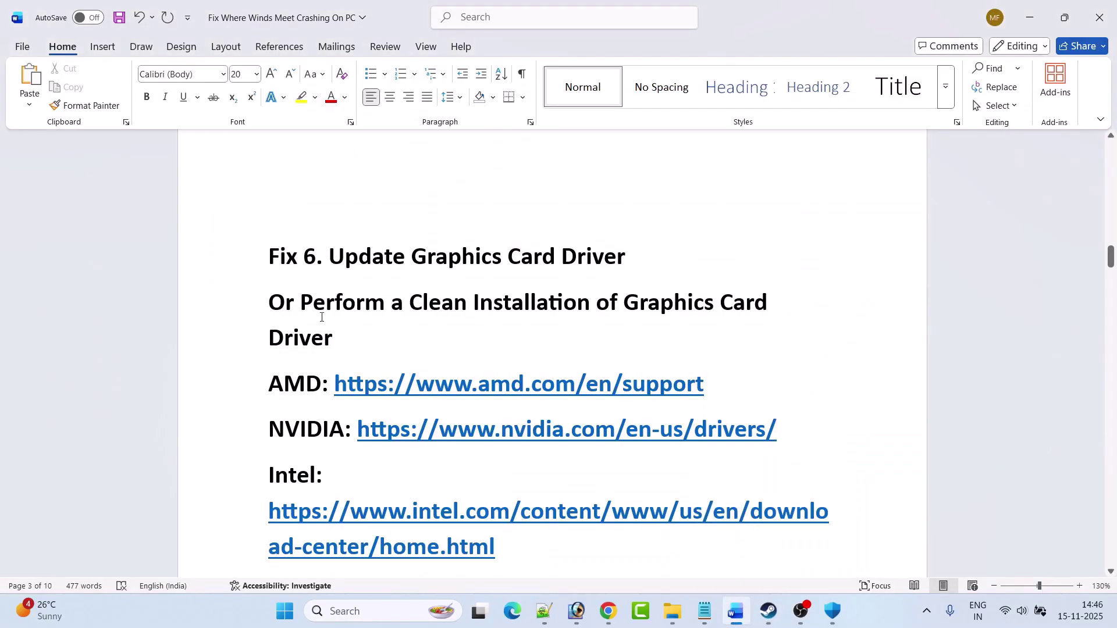
drag(334, 301, 507, 294)
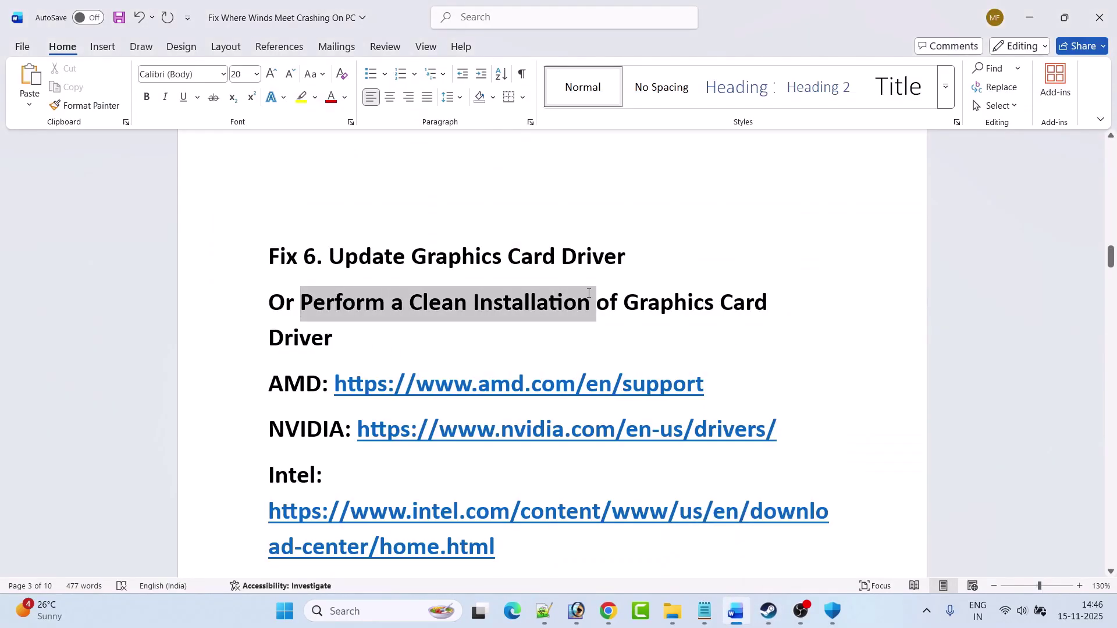
drag(589, 293, 578, 326)
click(419, 354)
scroll(419, 343, down, 2)
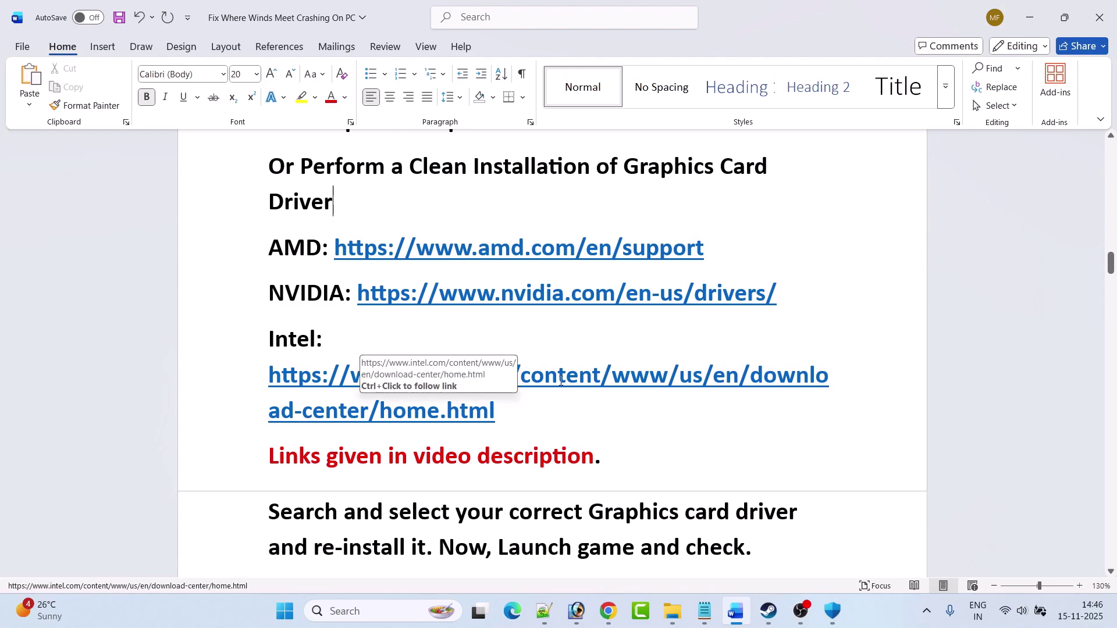
scroll(476, 405, down, 1)
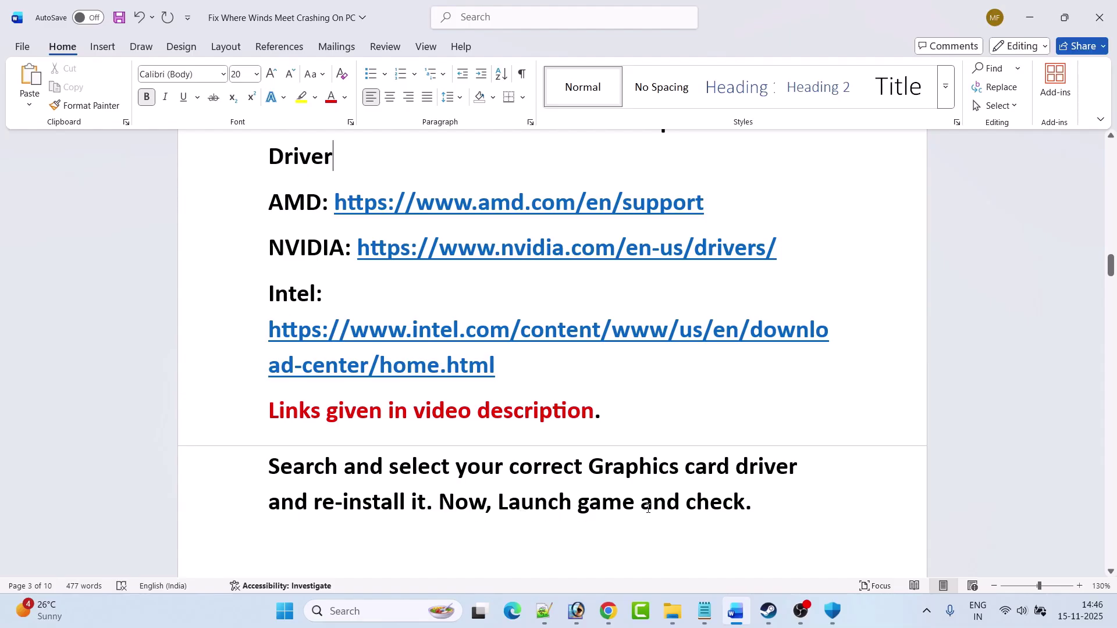
scroll(718, 499, up, 2)
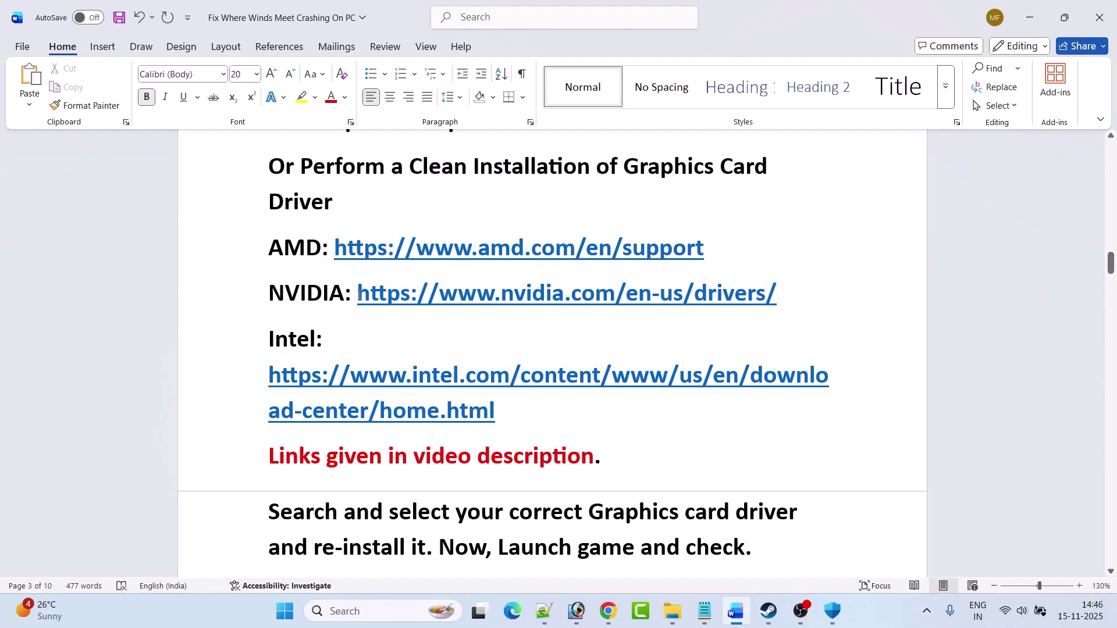
- Highlight the NVIDIA link in Fix 6, switch to Chrome and find GeForce RTX 3050 drivers for Windows 11
drag(356, 293, 797, 300)
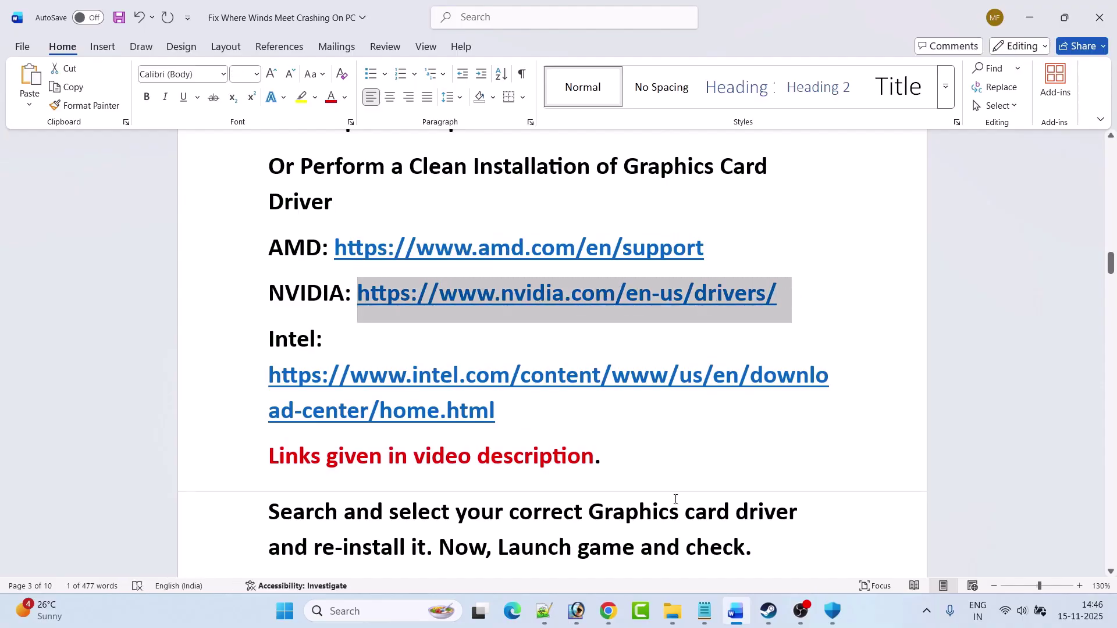
key(alt+Tab)
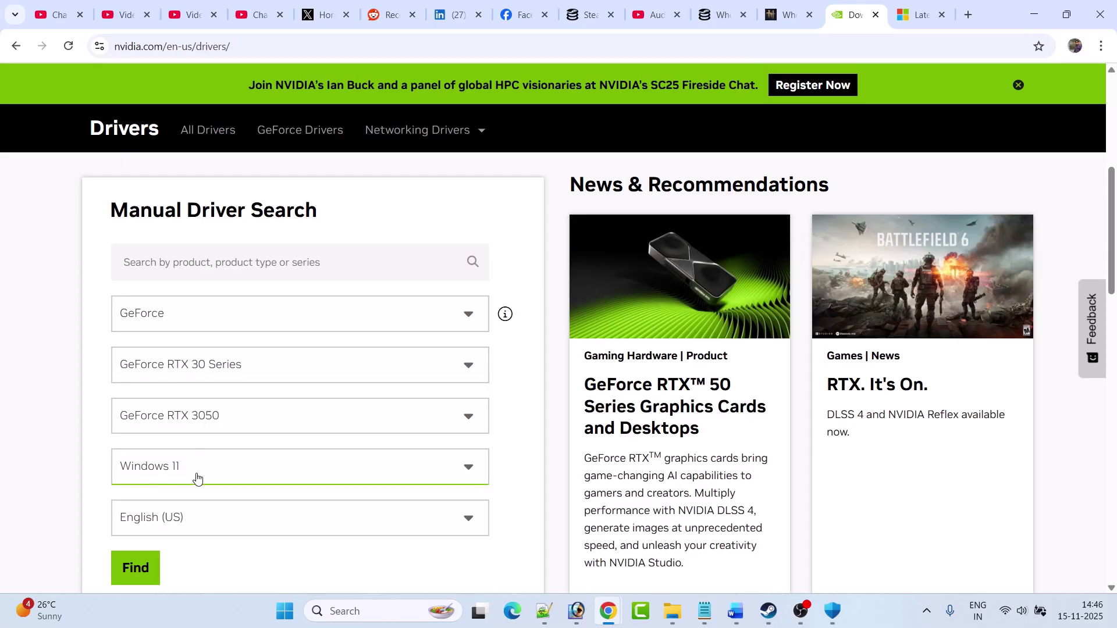
click(137, 569)
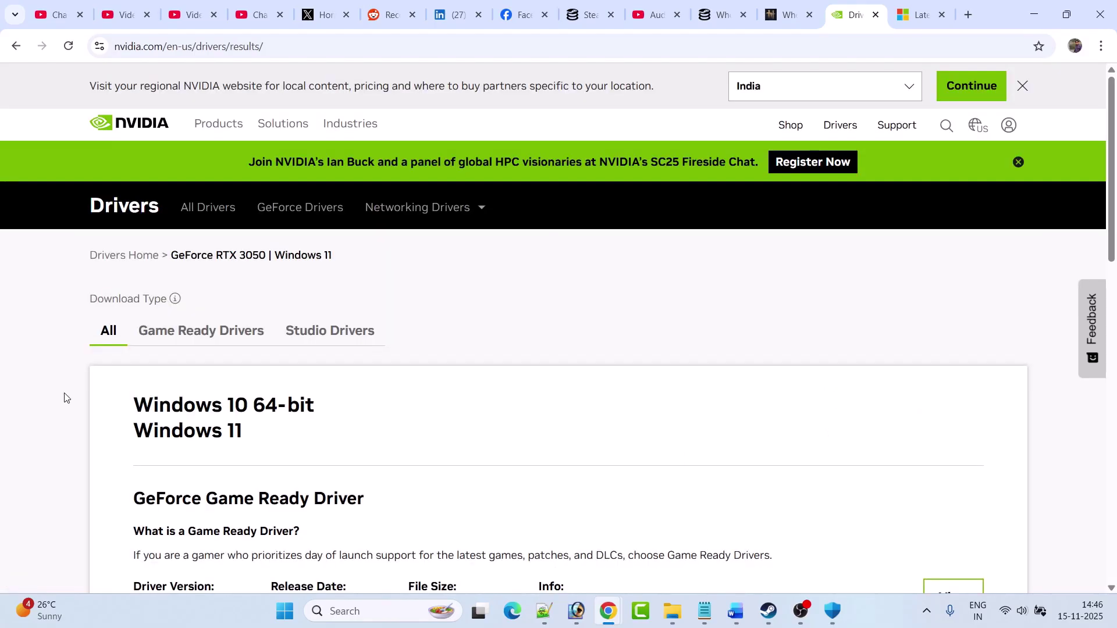
scroll(79, 394, down, 3)
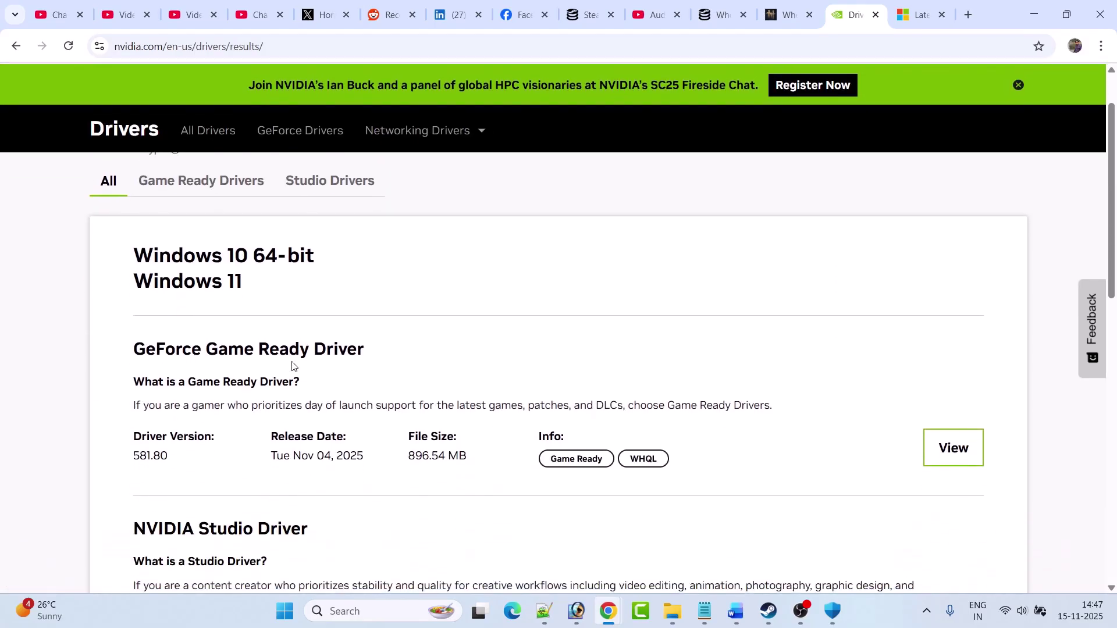
- Open the details of GeForce Game Ready Driver 581.80 and start its download
drag(173, 458, 135, 456)
click(169, 474)
click(943, 451)
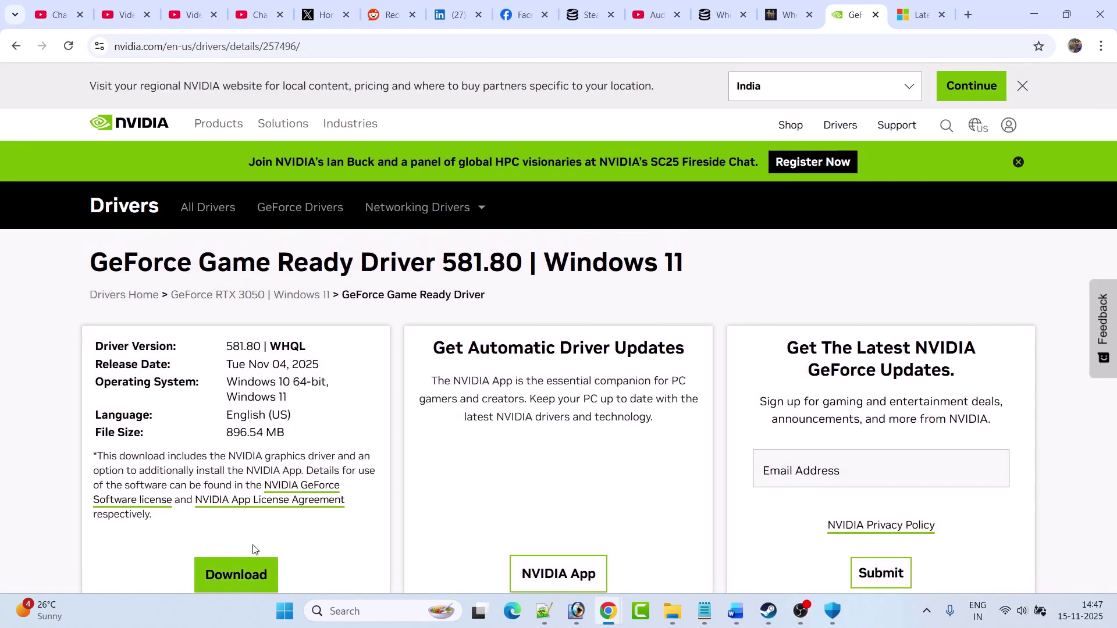
click(246, 569)
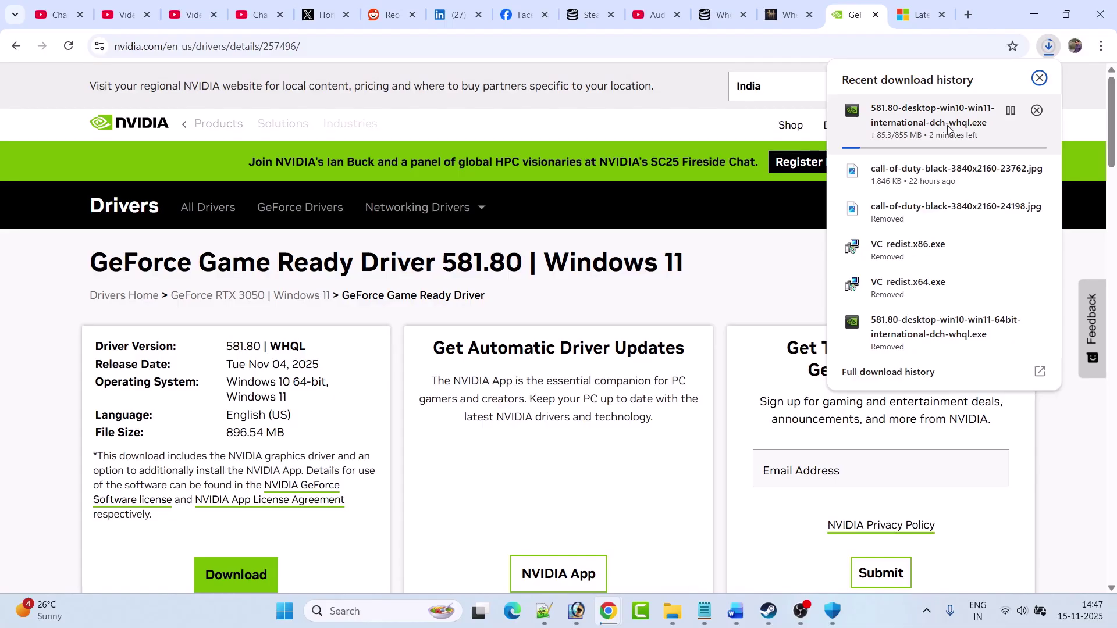
- Return to the Word document and review the NVIDIA installer instructions for a custom clean installation in Fix 6
click(736, 612)
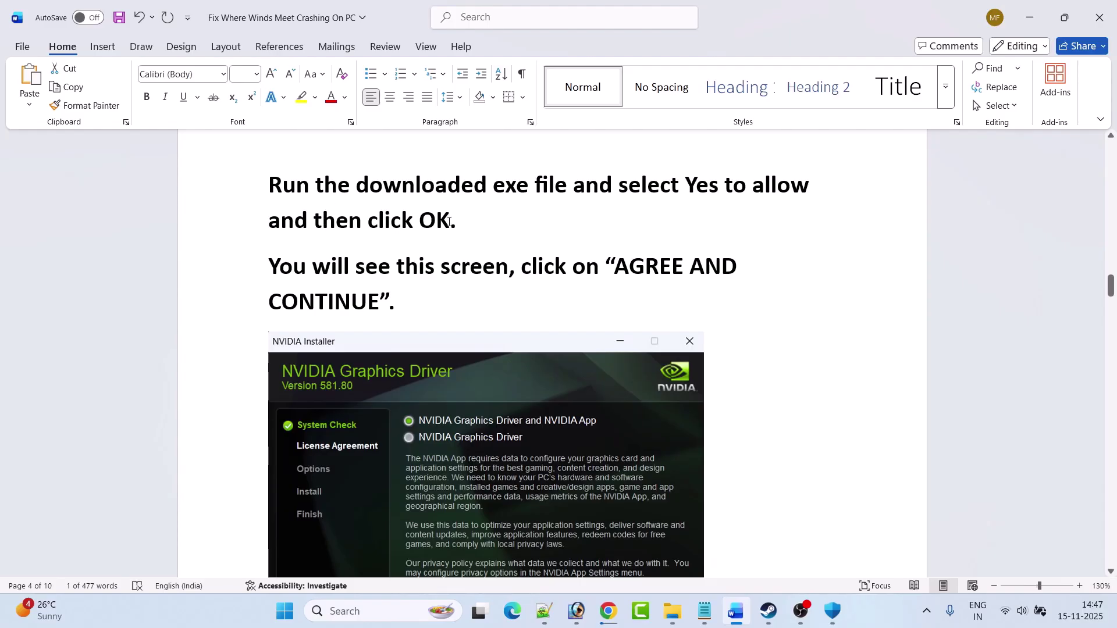
scroll(410, 282, down, 2)
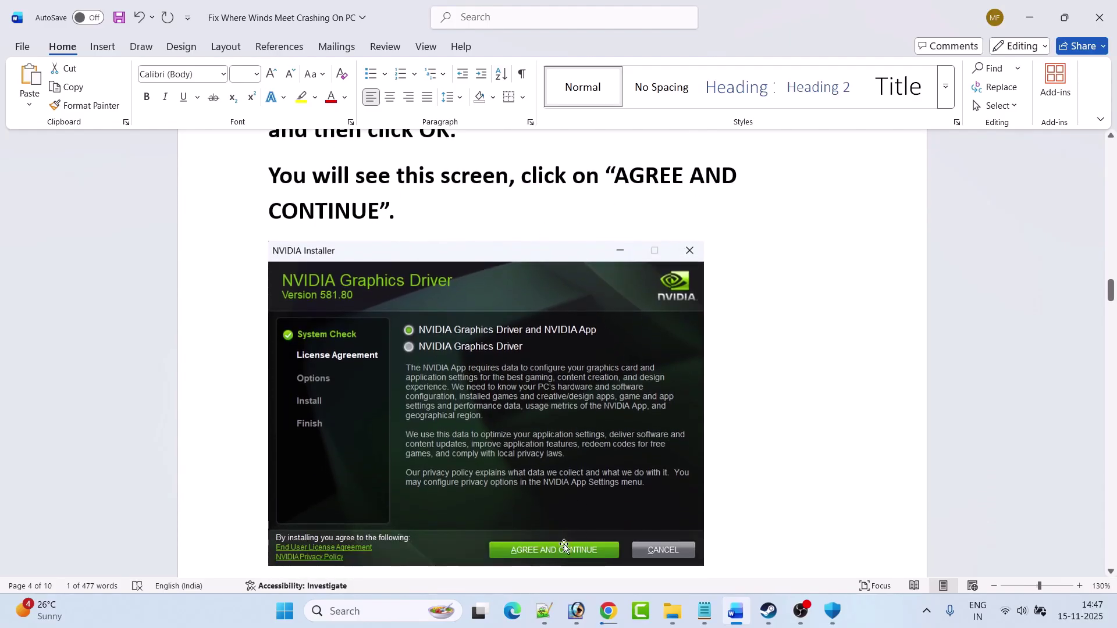
scroll(559, 416, down, 8)
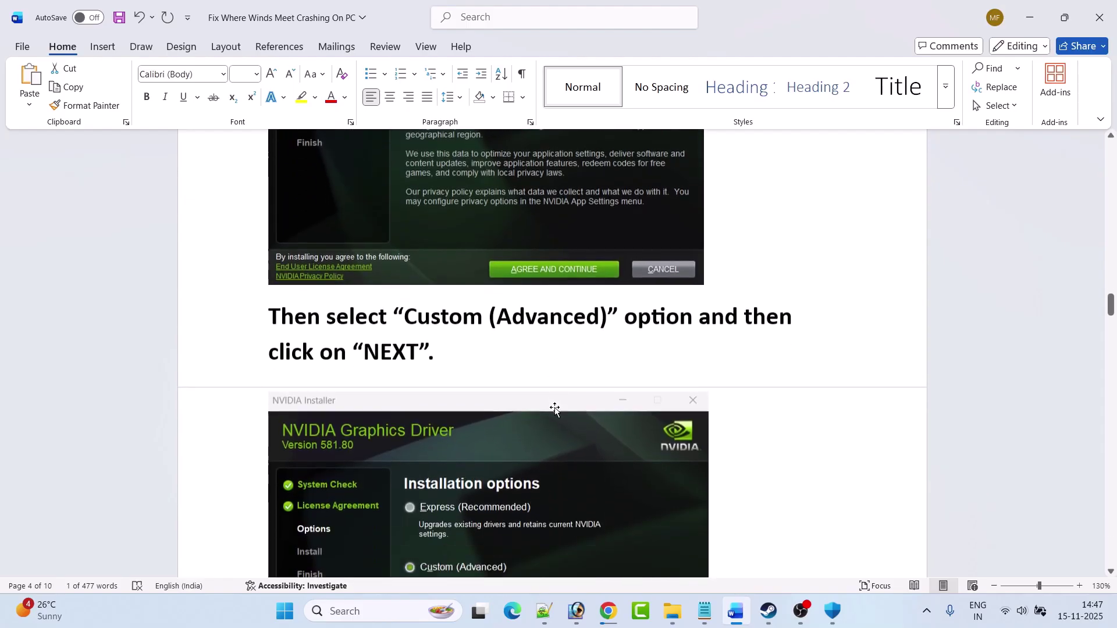
scroll(554, 409, down, 2)
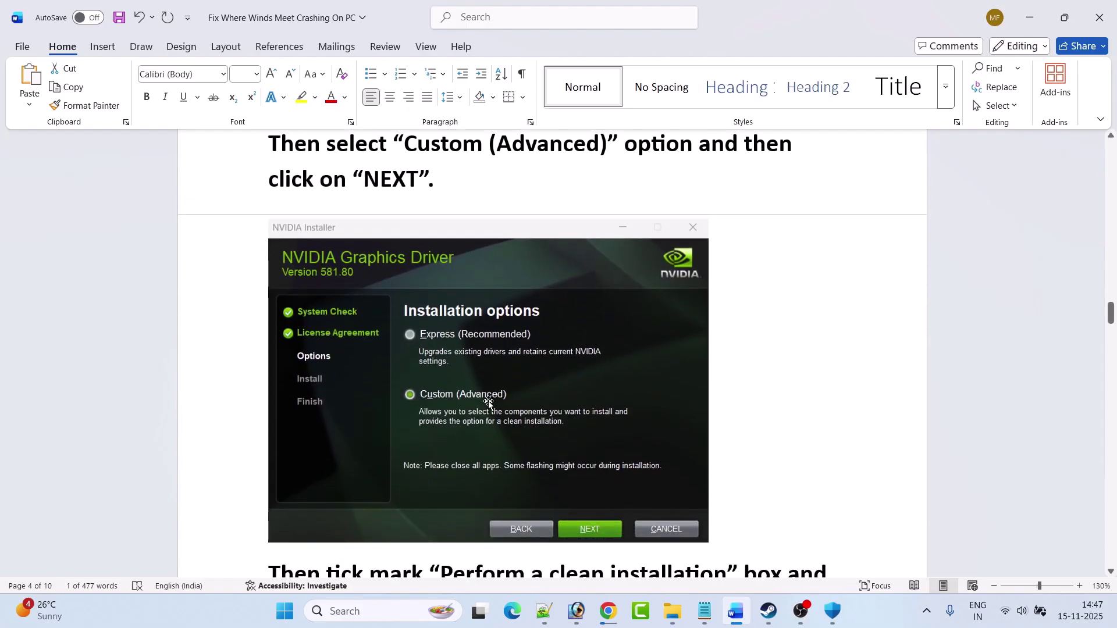
scroll(588, 527, down, 7)
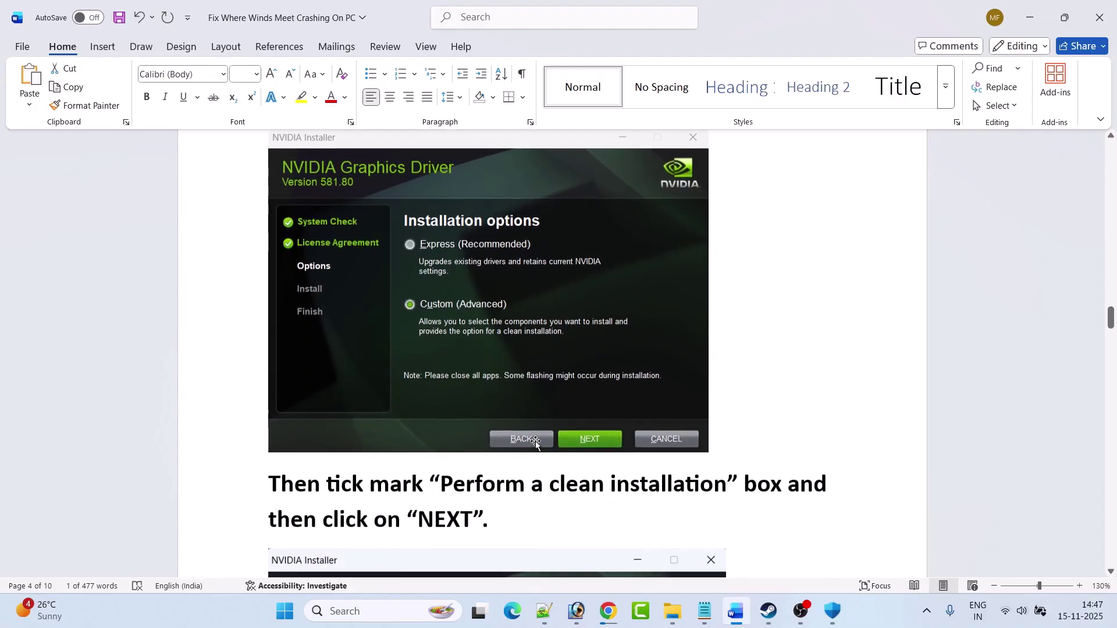
scroll(536, 443, down, 2)
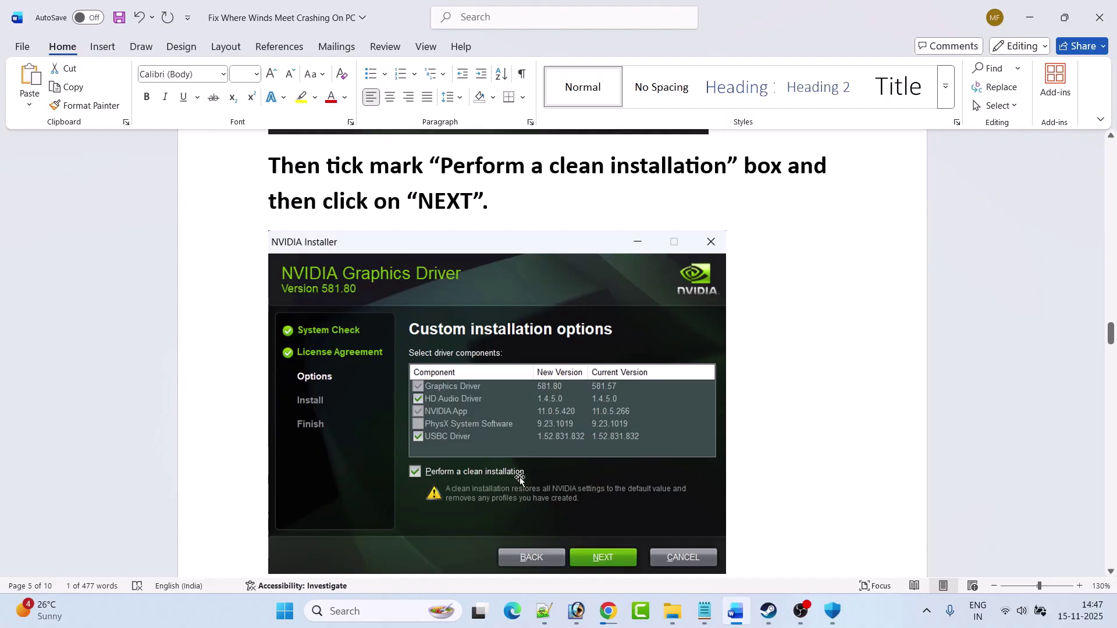
scroll(579, 443, down, 5)
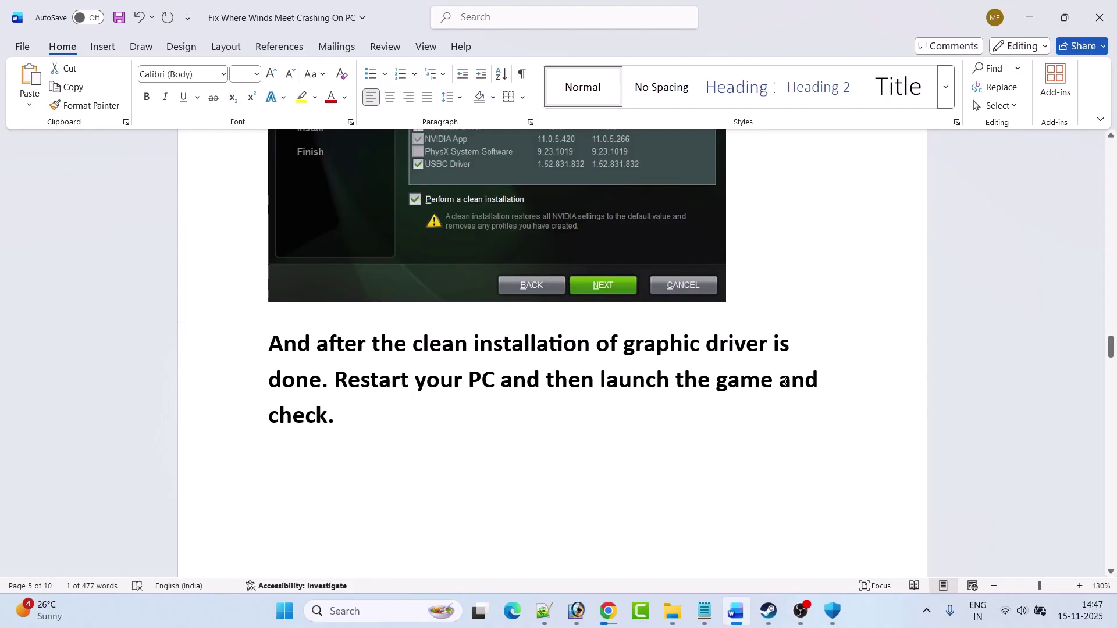
- Read Fix 7 in the document, switch to Steam and browse to the local files of Where Winds Meet in a maximized window
scroll(573, 427, down, 8)
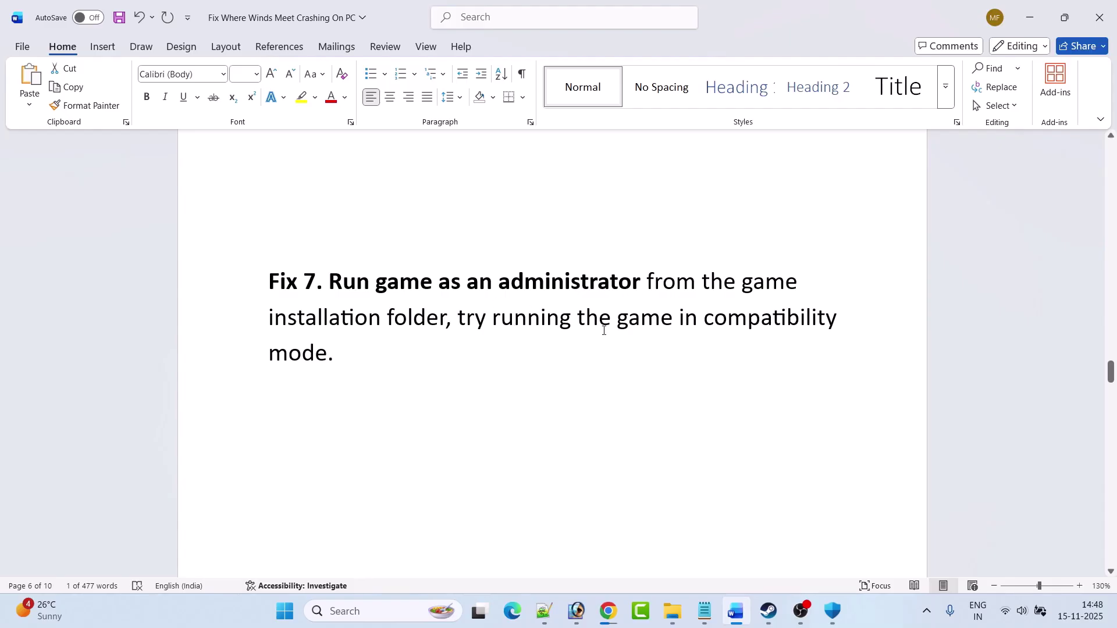
click(768, 611)
mouse_move(144, 42)
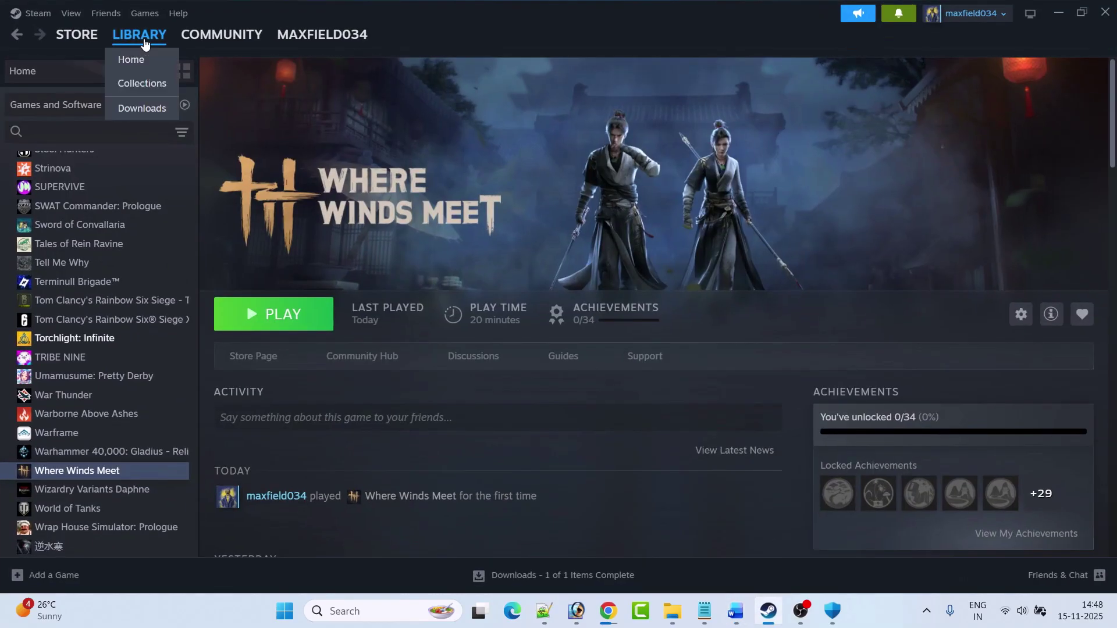
right_click(134, 470)
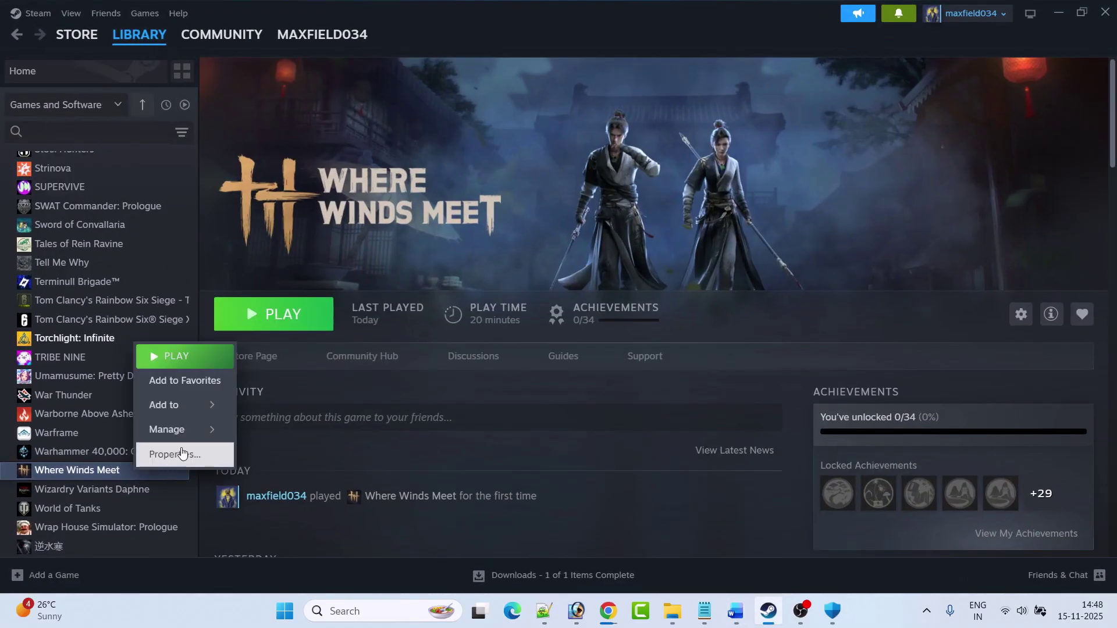
mouse_move(183, 430)
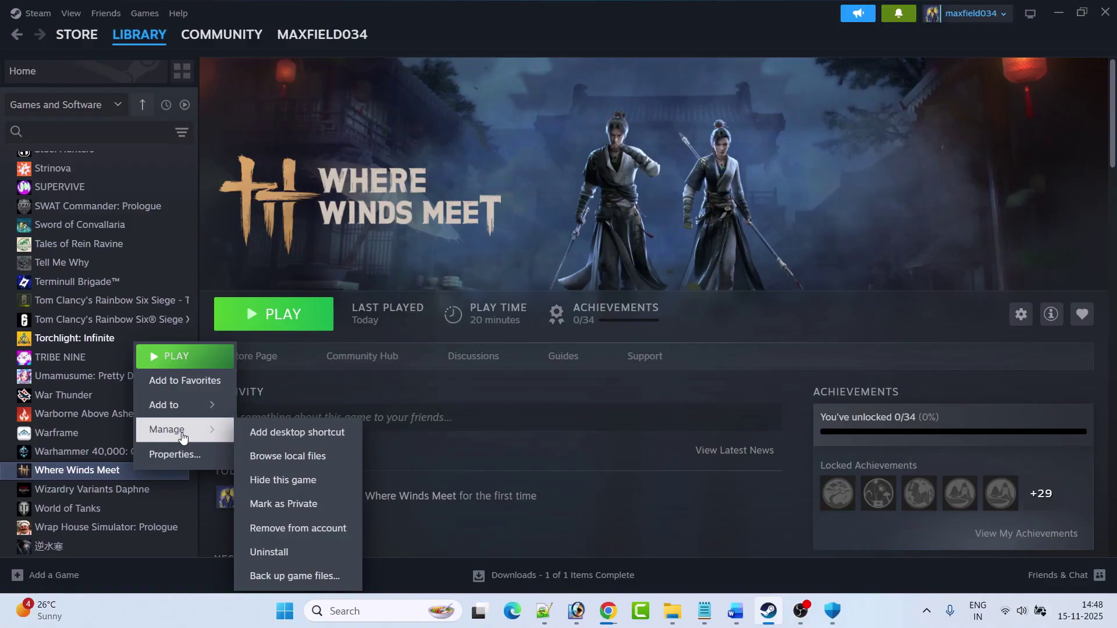
click(314, 458)
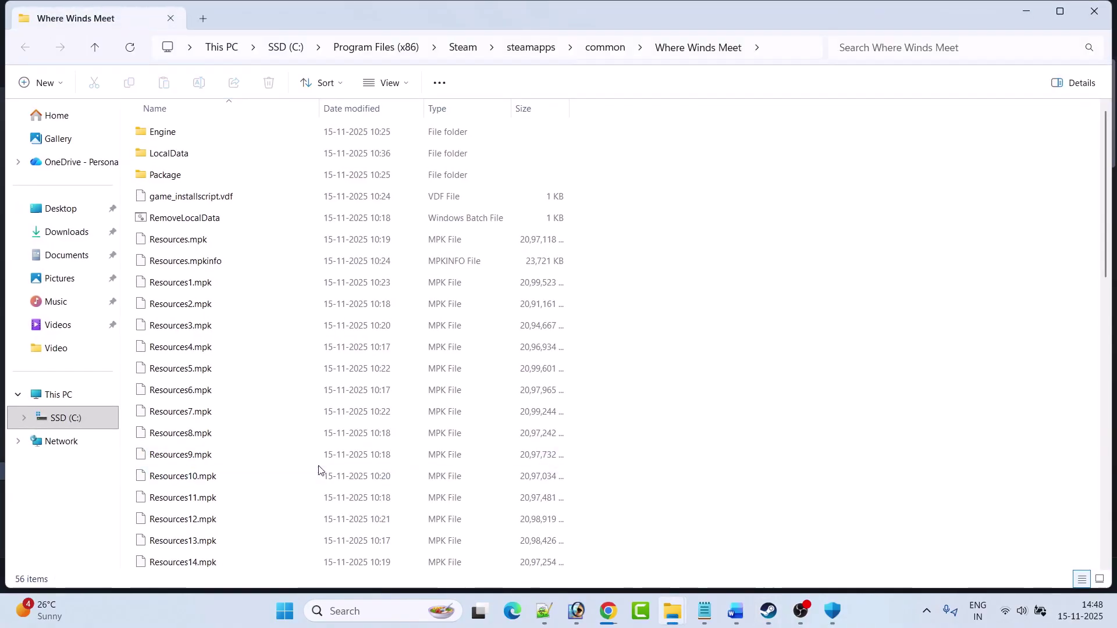
click(1061, 17)
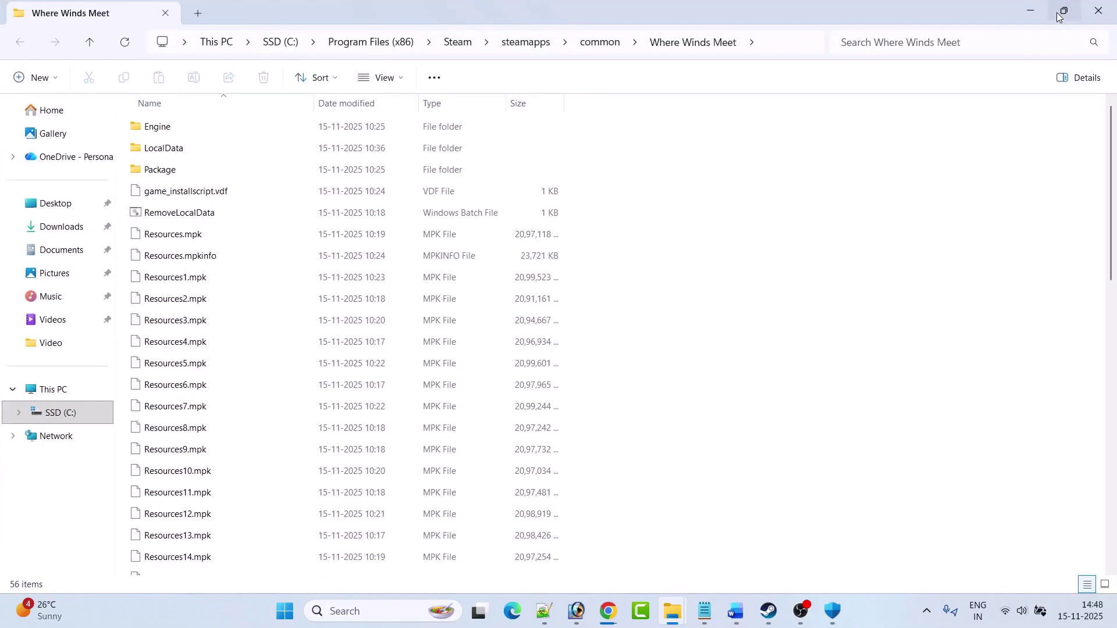
- Go to the Engine > Binaries > Win64r folder and open the properties of the wwm application
double_click(167, 134)
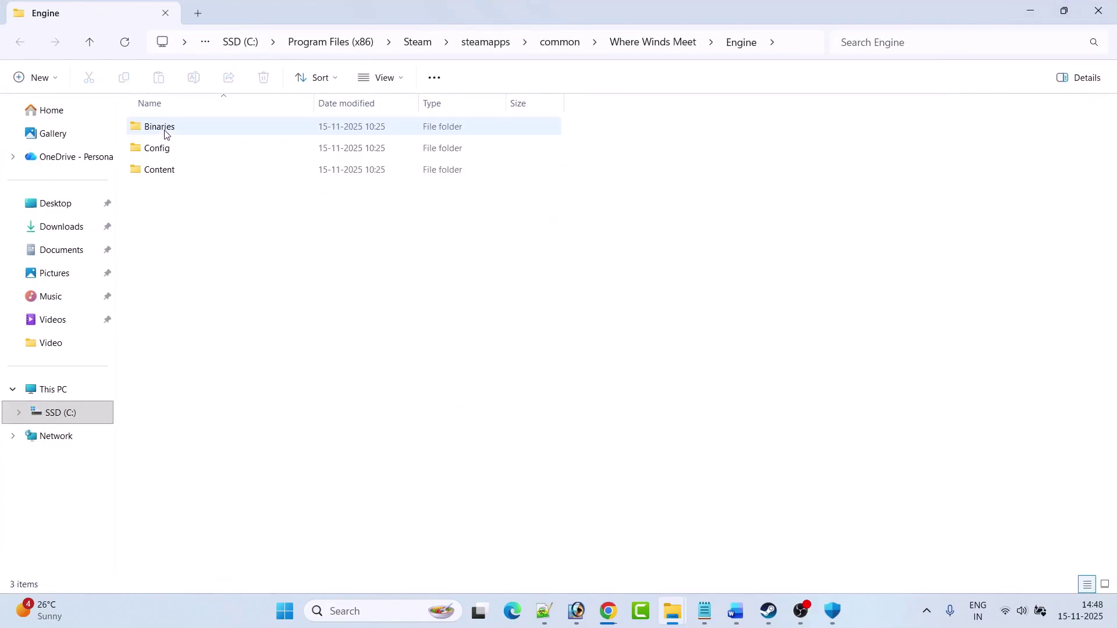
double_click(167, 133)
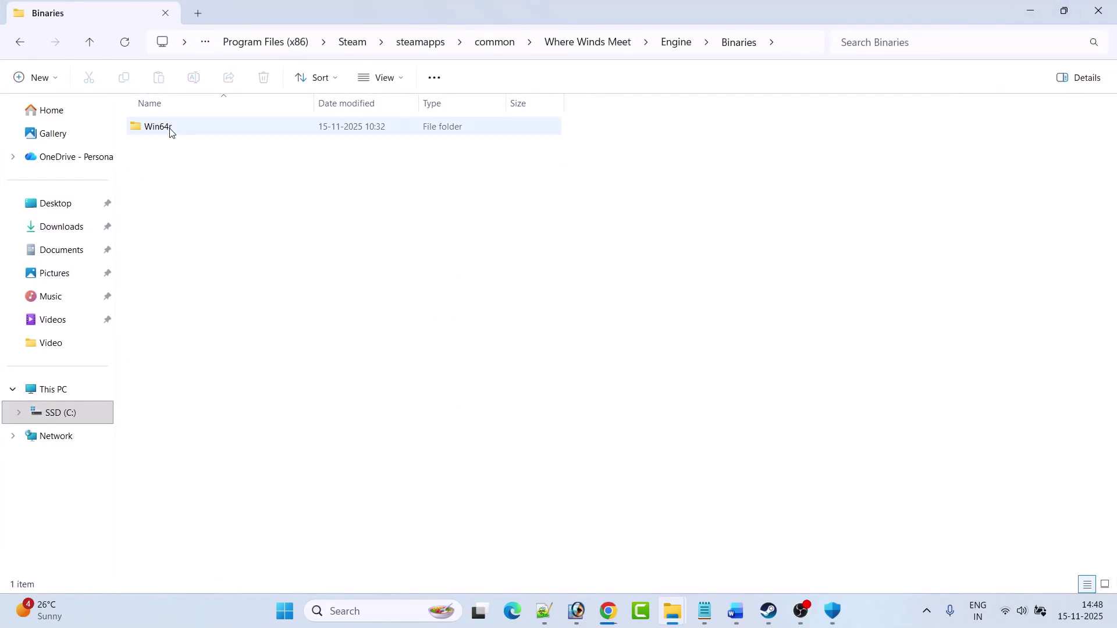
double_click(182, 131)
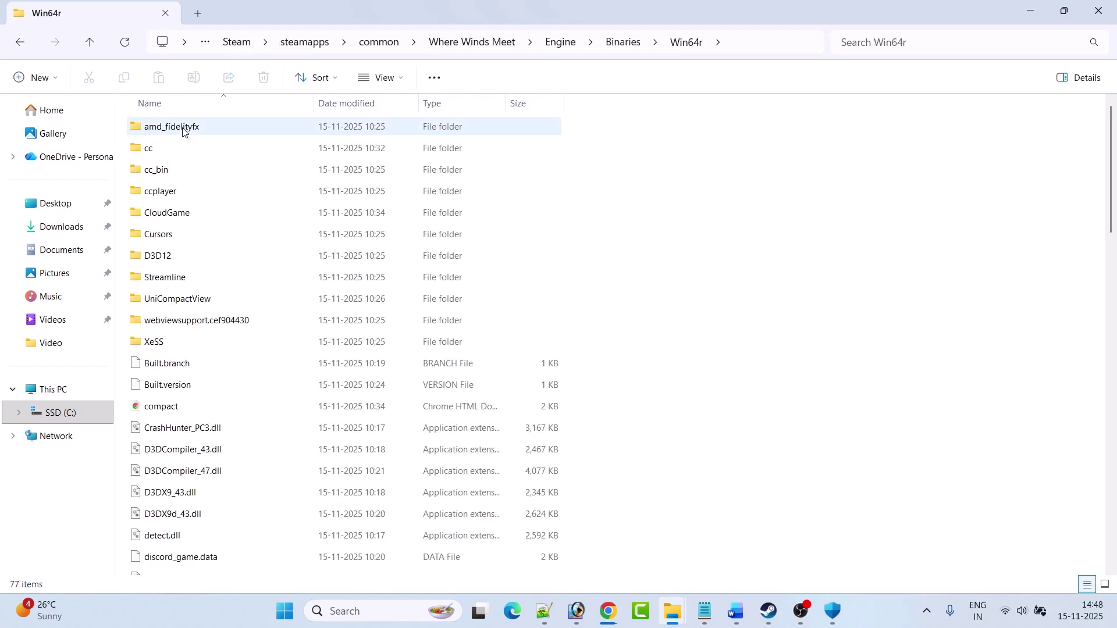
scroll(244, 320, down, 18)
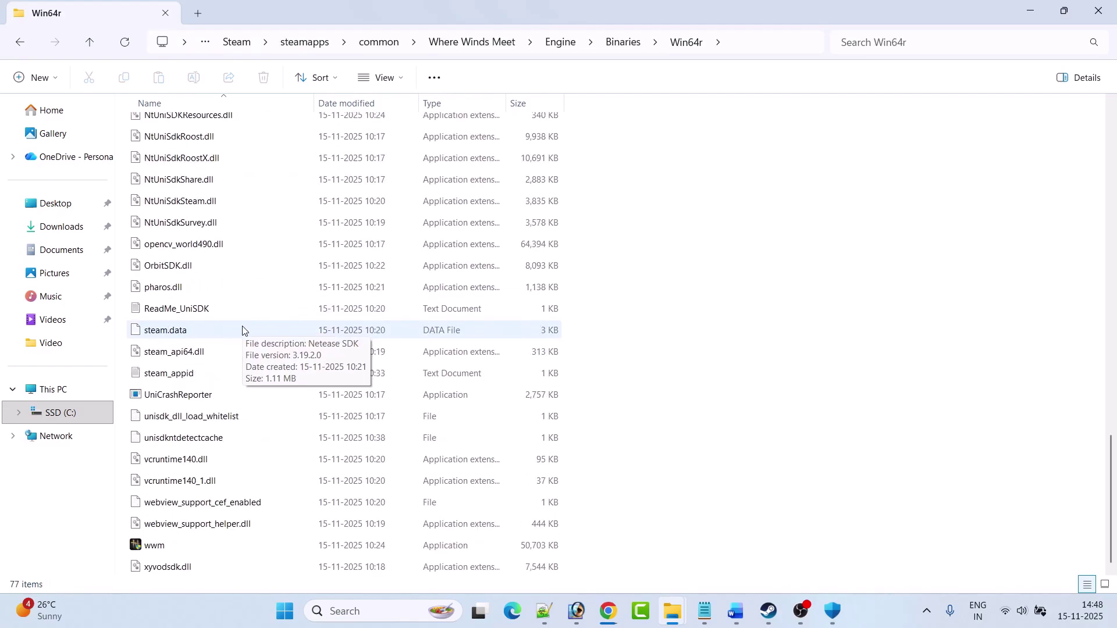
click(184, 550)
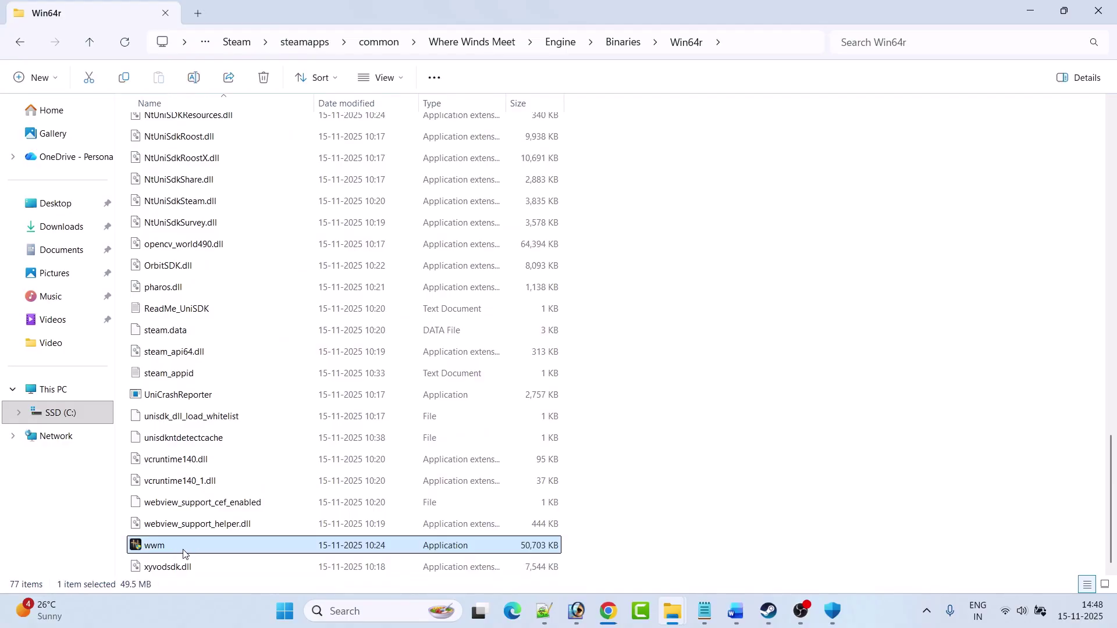
right_click(176, 552)
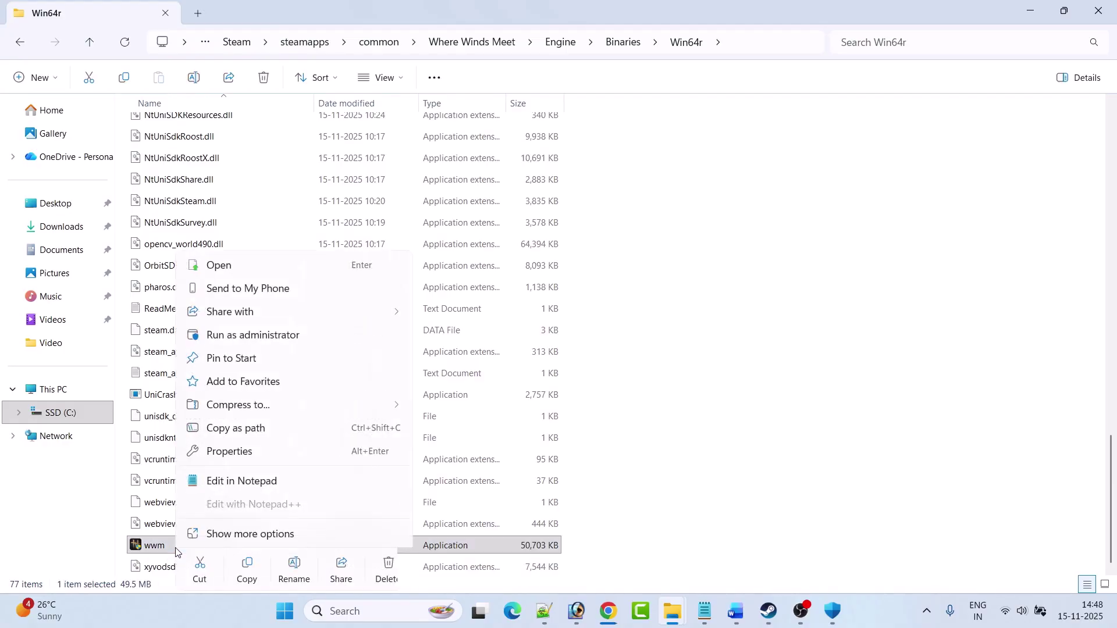
click(250, 451)
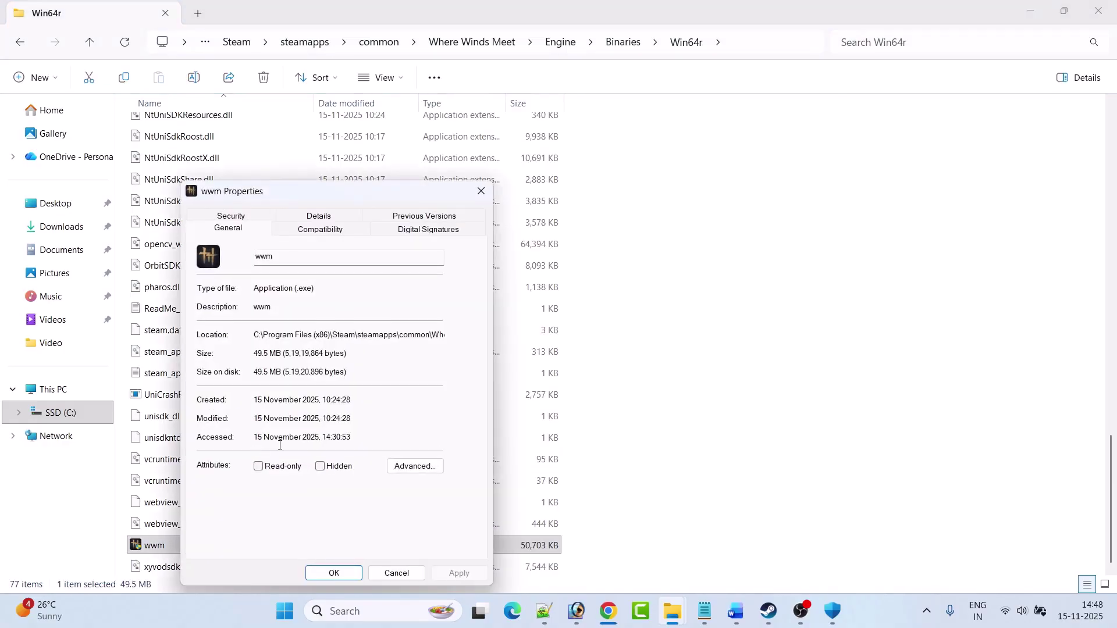
- In the compatibility settings of wwm, enable running the program as an administrator and apply the change
drag(336, 197, 361, 129)
click(348, 161)
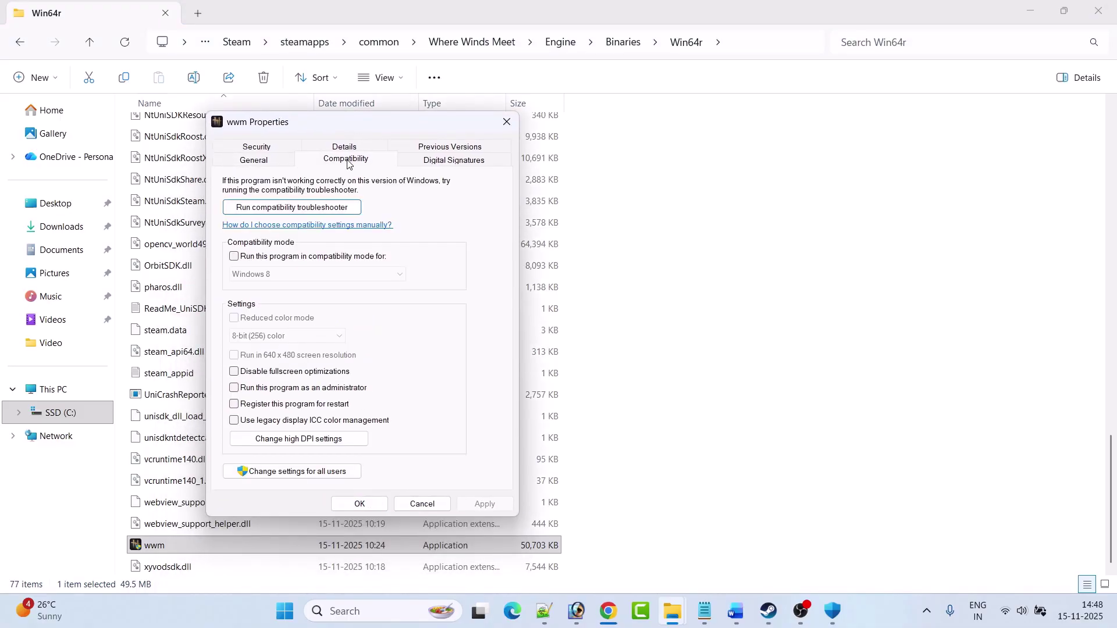
click(233, 389)
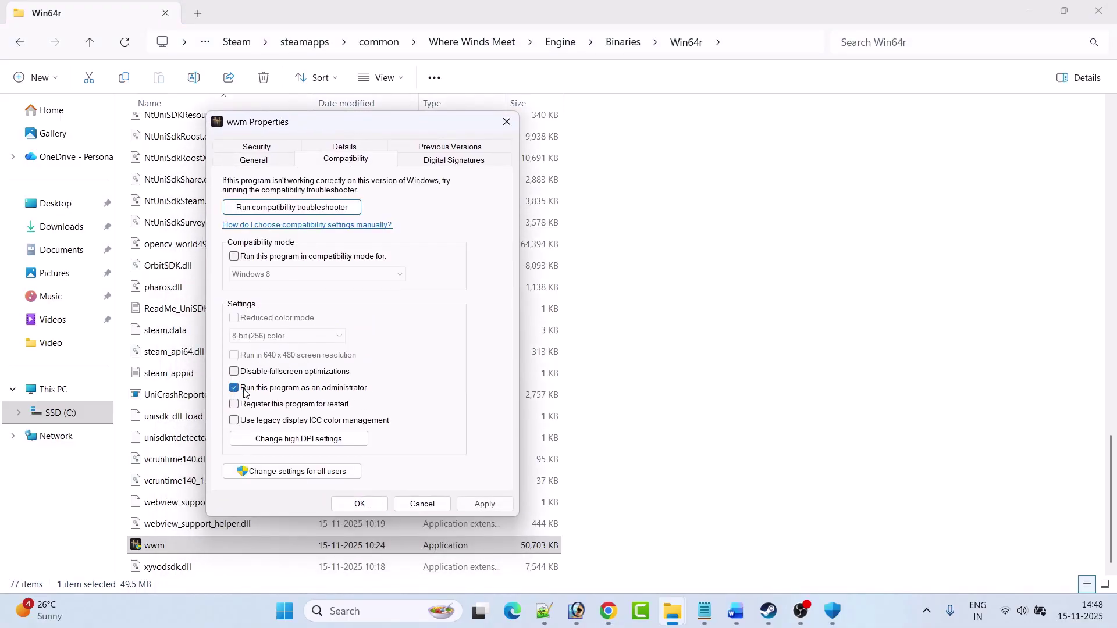
click(492, 502)
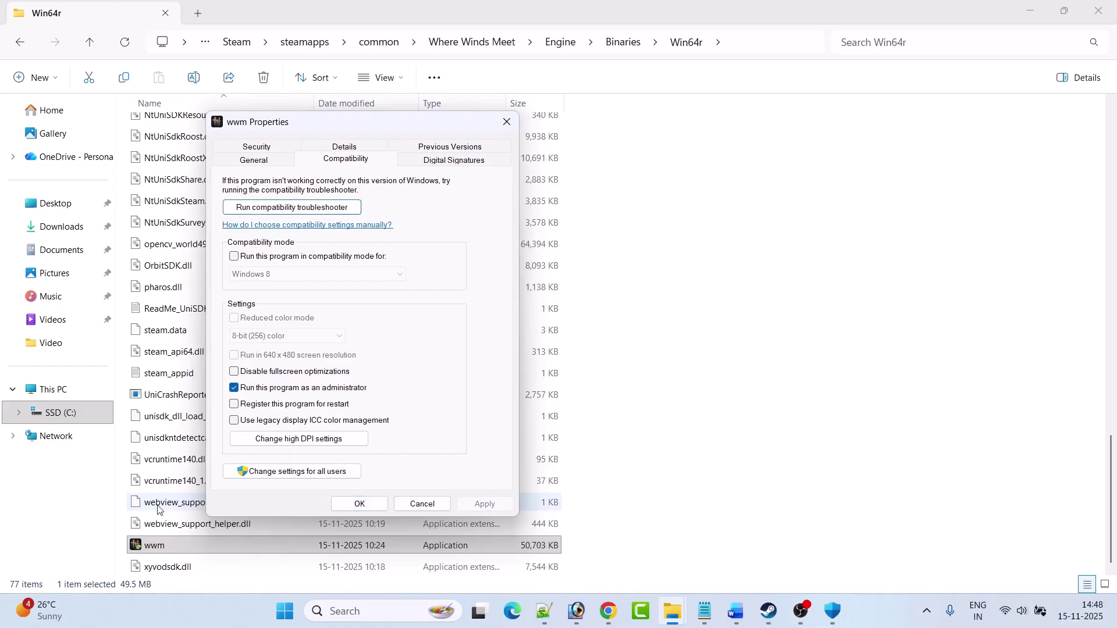
click(154, 550)
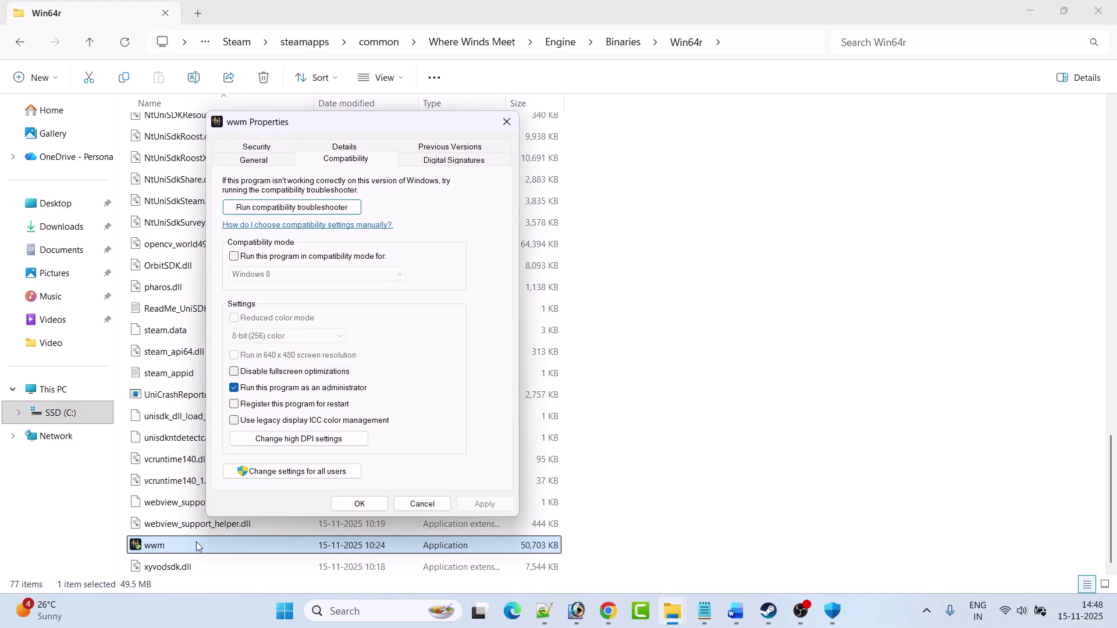
click(461, 339)
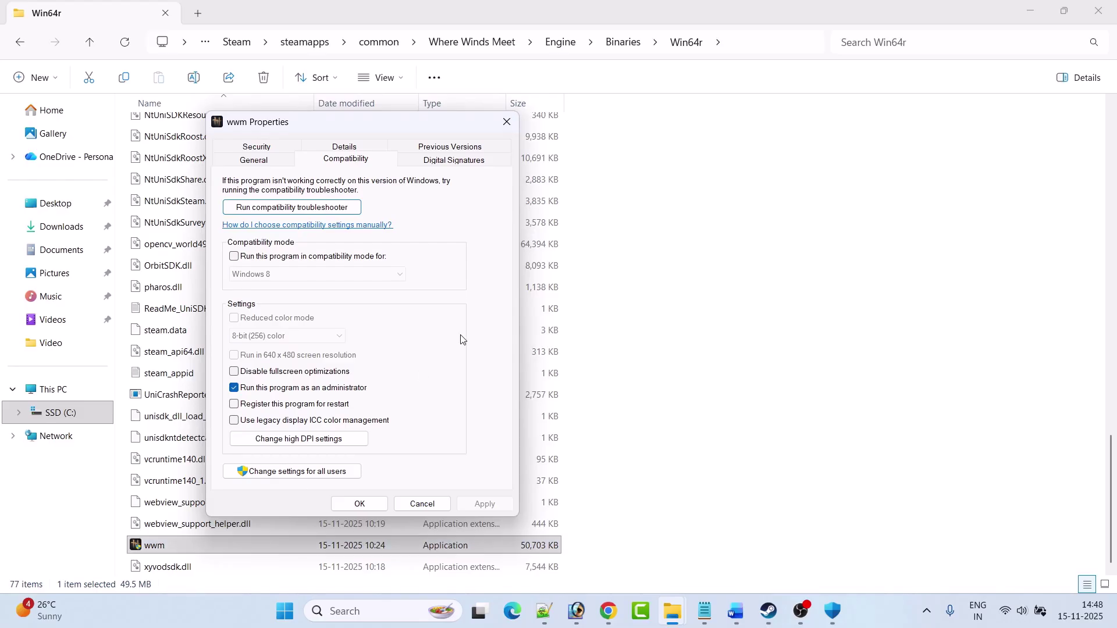
- Enable compatibility mode for wwm with Windows 8 selected and apply it
click(234, 258)
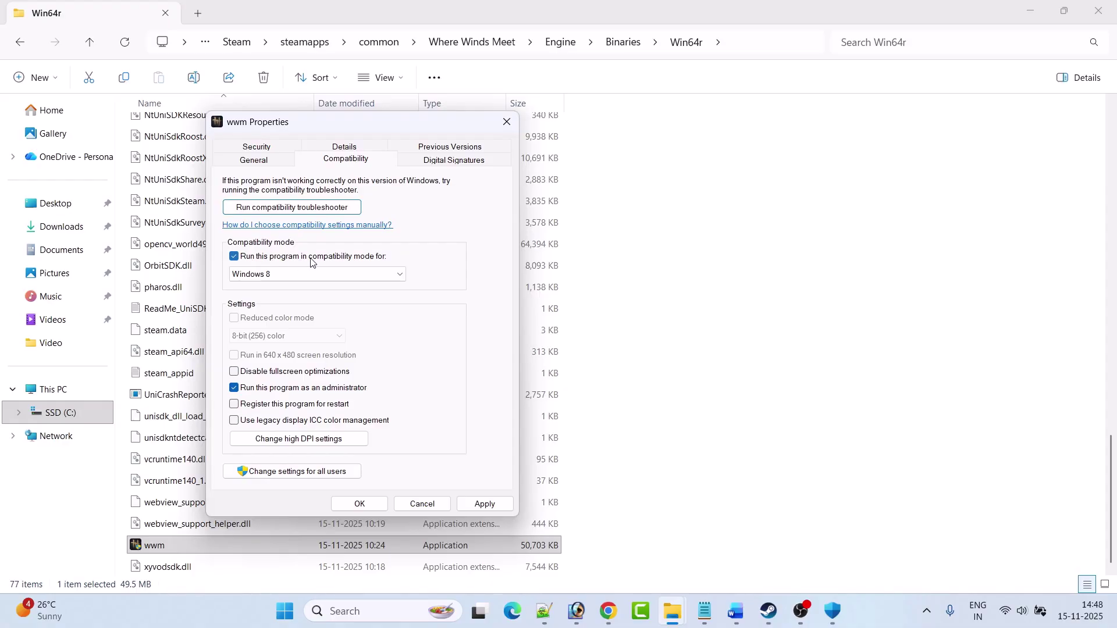
click(378, 274)
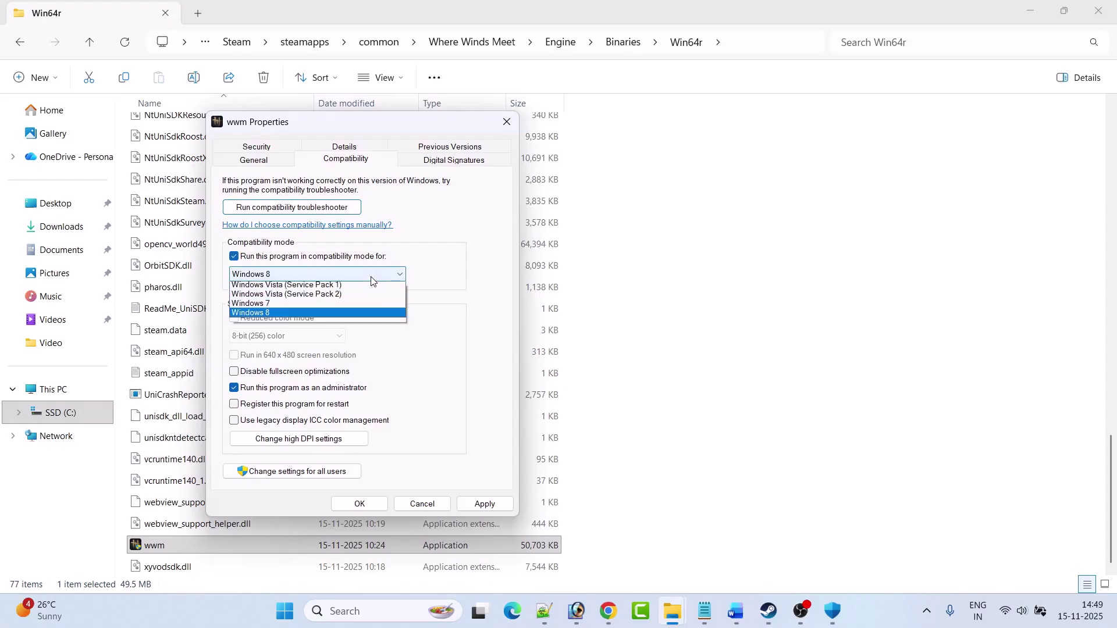
click(295, 320)
click(482, 505)
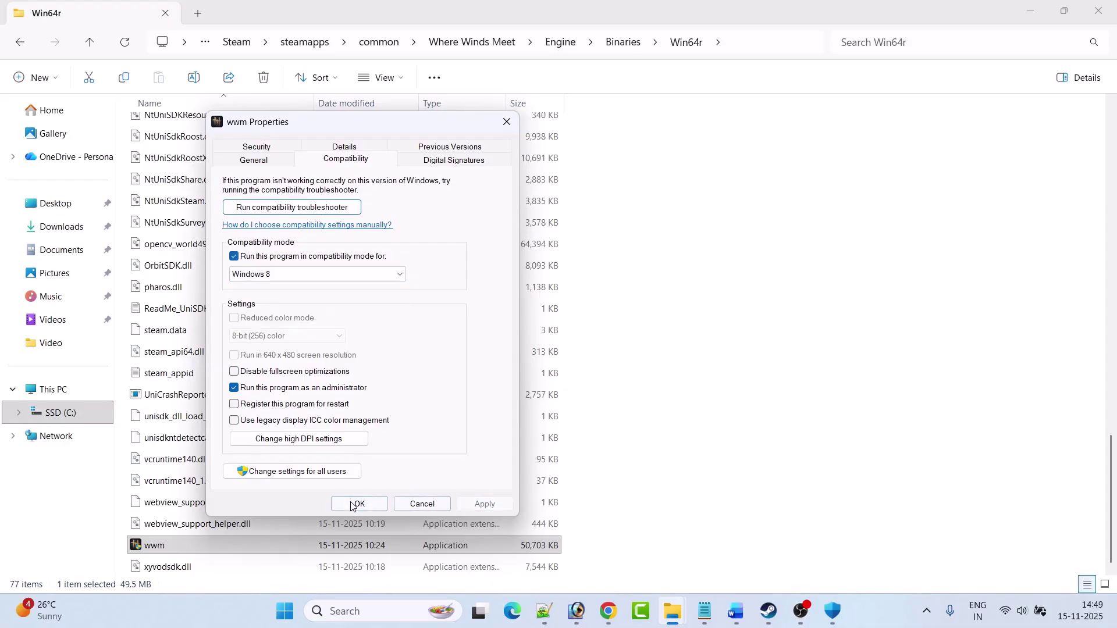
click(168, 548)
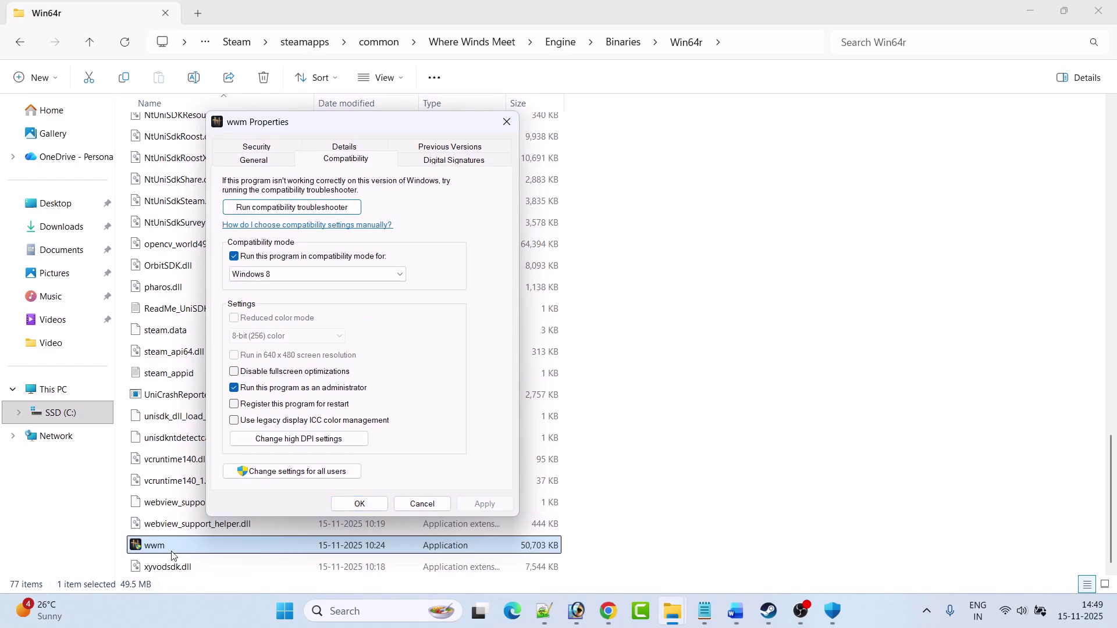
click(443, 439)
- Change the compatibility mode of wwm to Windows 7, then disable fullscreen optimizations, applying each change
click(314, 279)
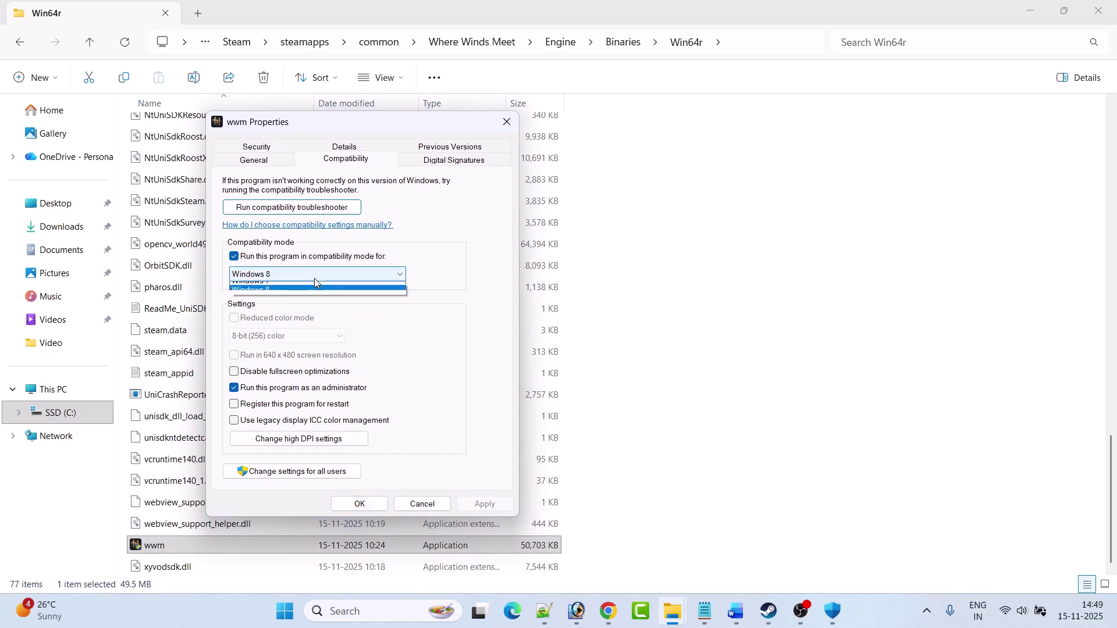
click(309, 316)
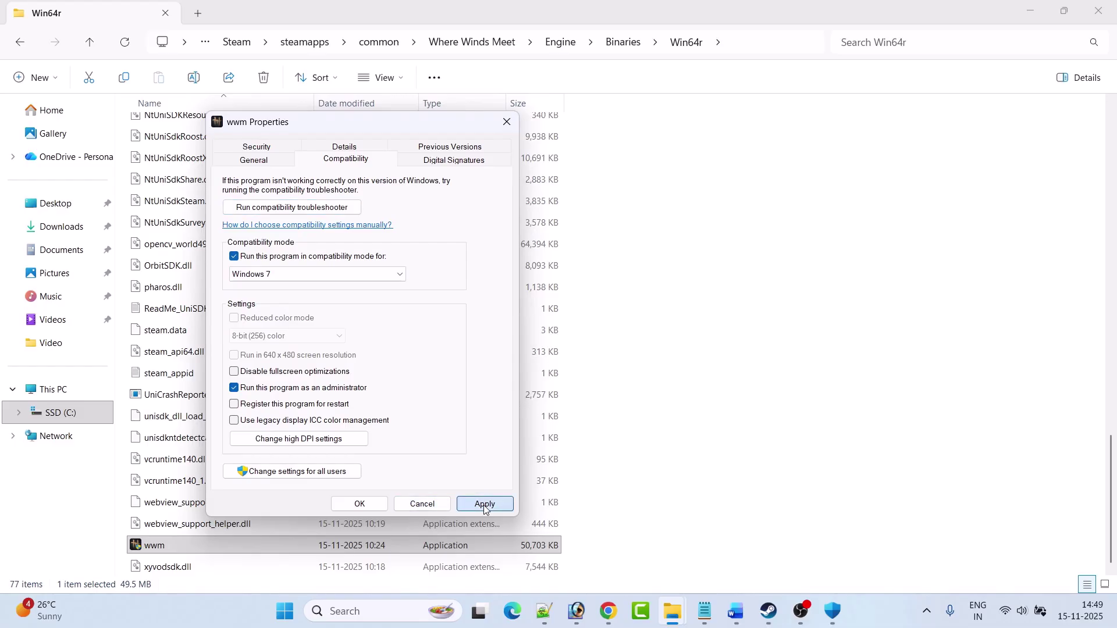
click(485, 505)
click(175, 550)
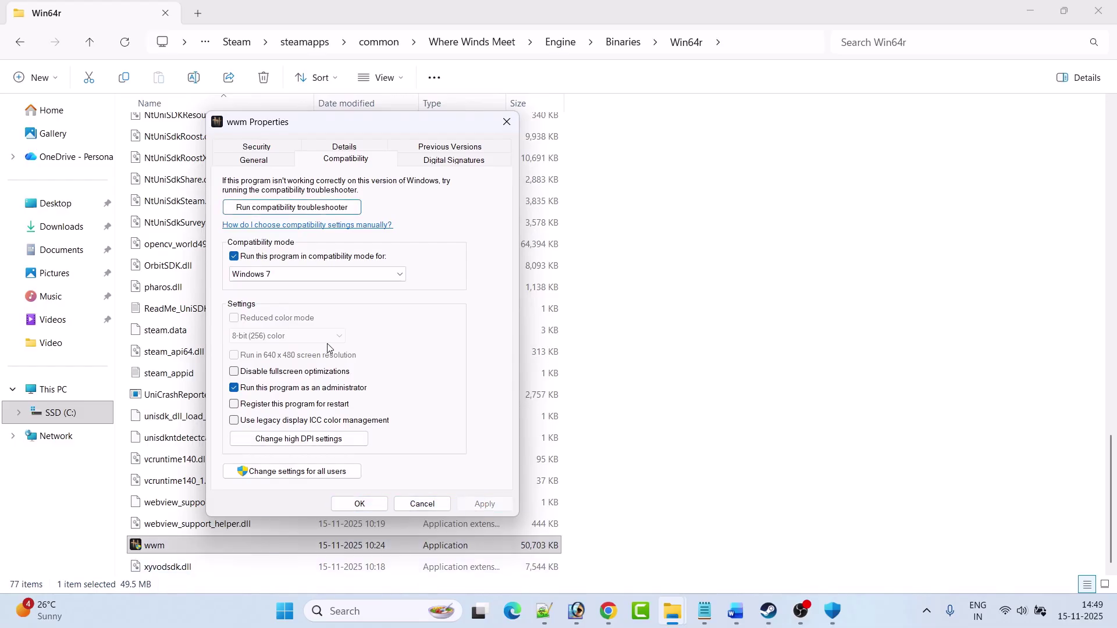
click(234, 373)
click(482, 504)
- Clear the compatibility mode, fullscreen optimizations and administrator options for wwm, then apply the changes and close its properties
click(234, 256)
click(234, 371)
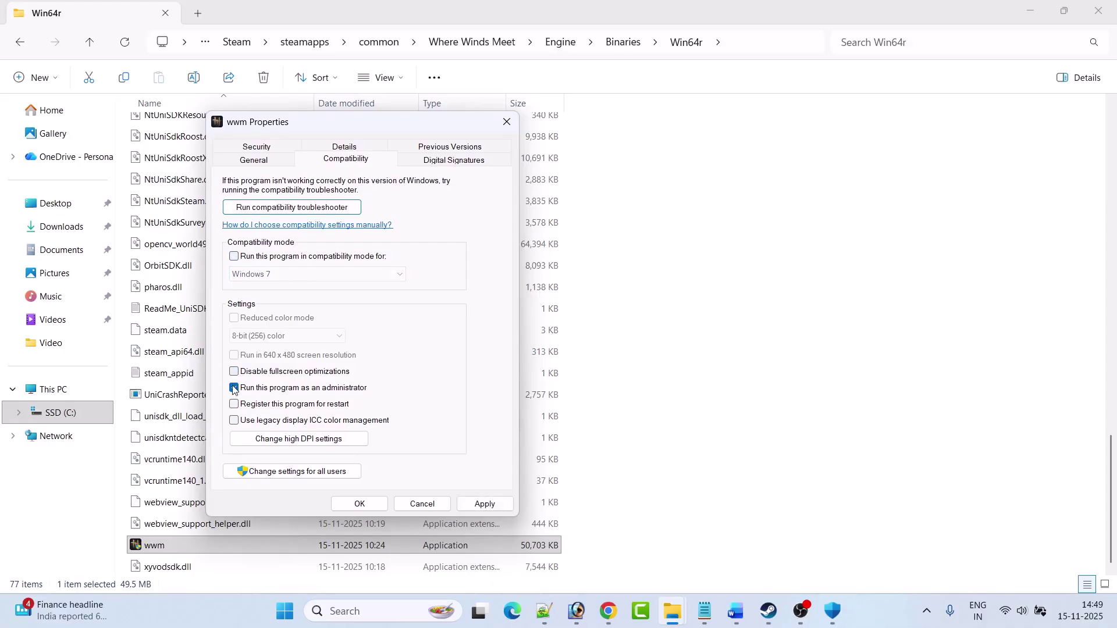
click(234, 388)
click(480, 504)
click(369, 505)
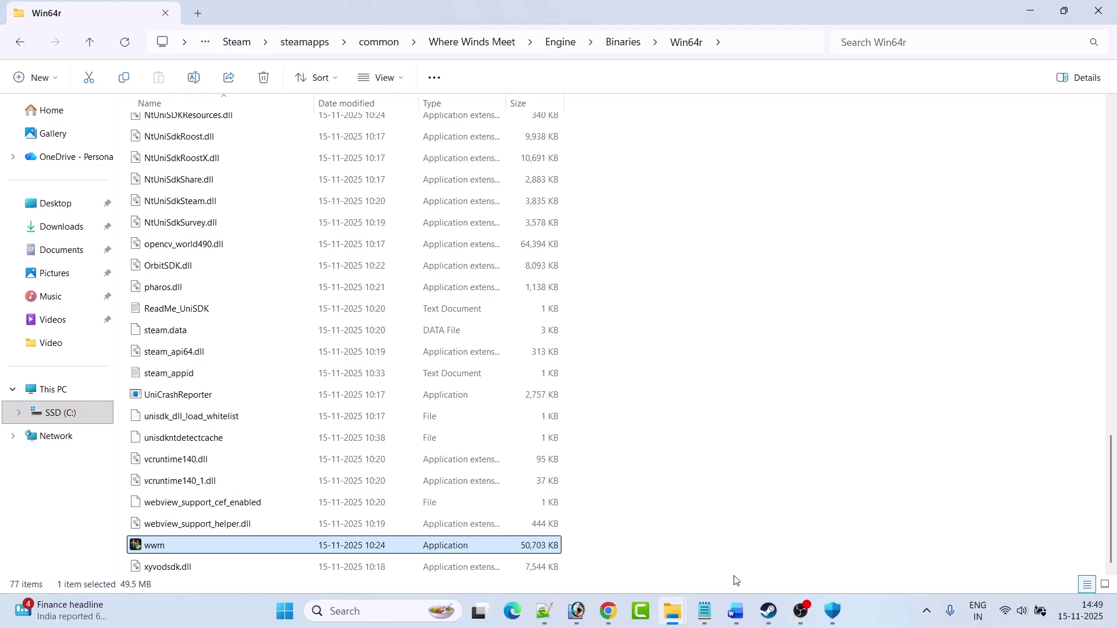
- Switch to the Word document and highlight "Verify the game files" in the Fix 8 heading
click(735, 611)
scroll(448, 397, down, 1)
scroll(448, 397, down, 3)
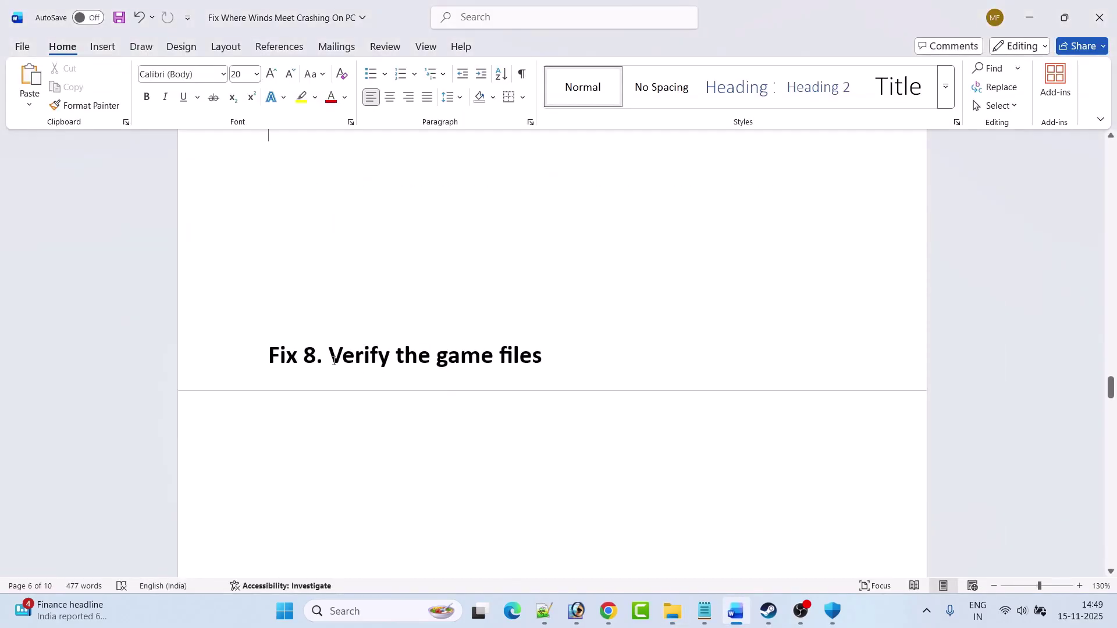
drag(329, 356, 543, 356)
- Switch to Steam, view the file integrity verification option in the Installed Files properties of Where Winds Meet, and close the properties
click(768, 611)
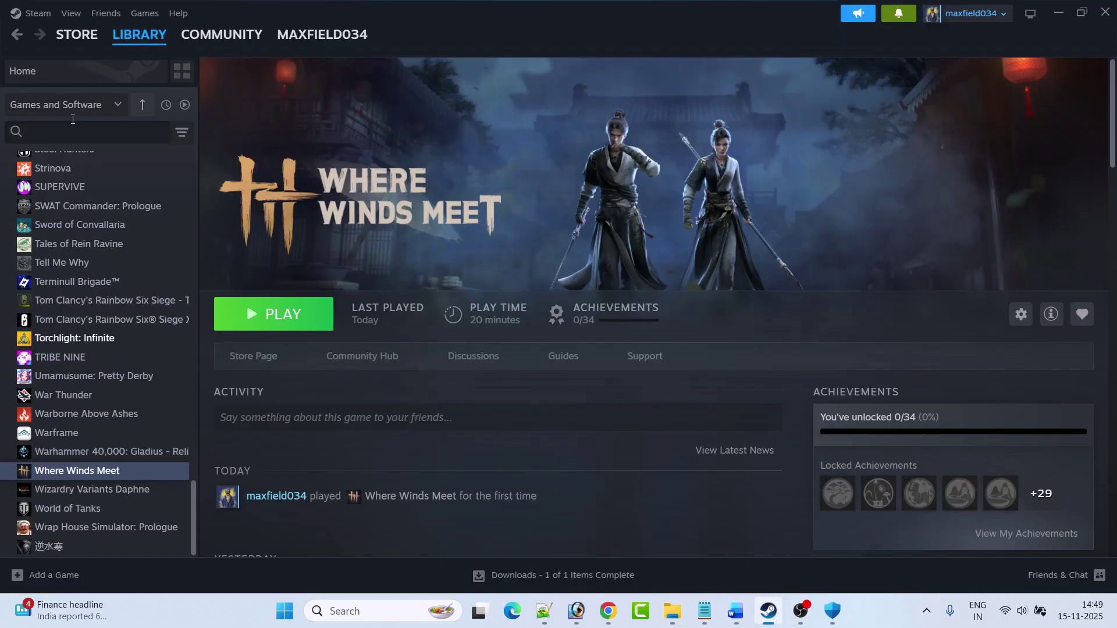
right_click(124, 472)
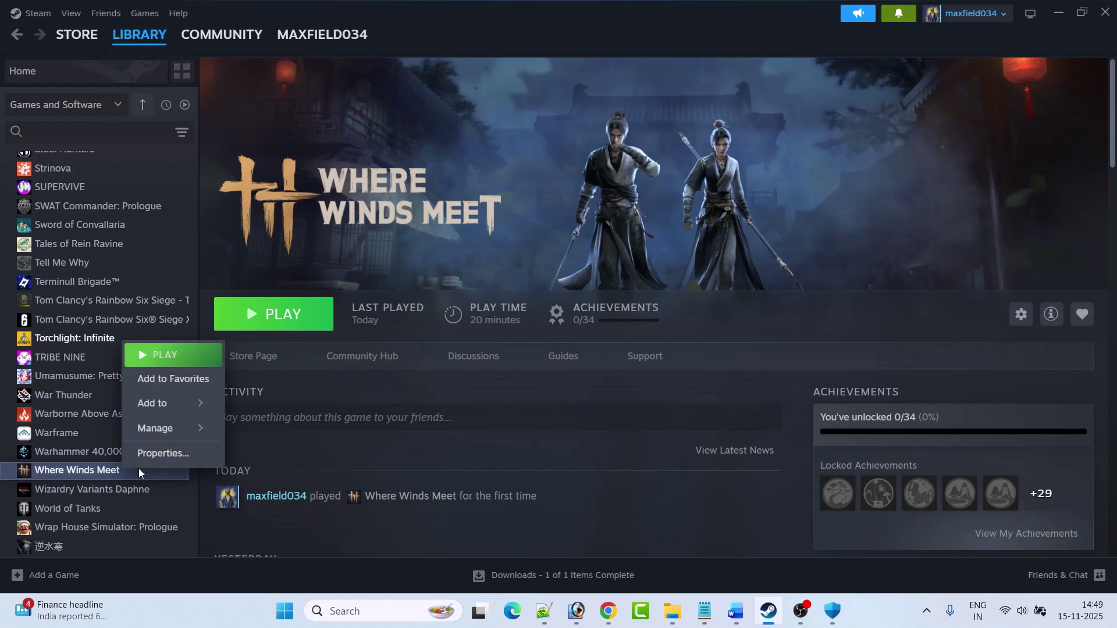
click(174, 453)
click(330, 224)
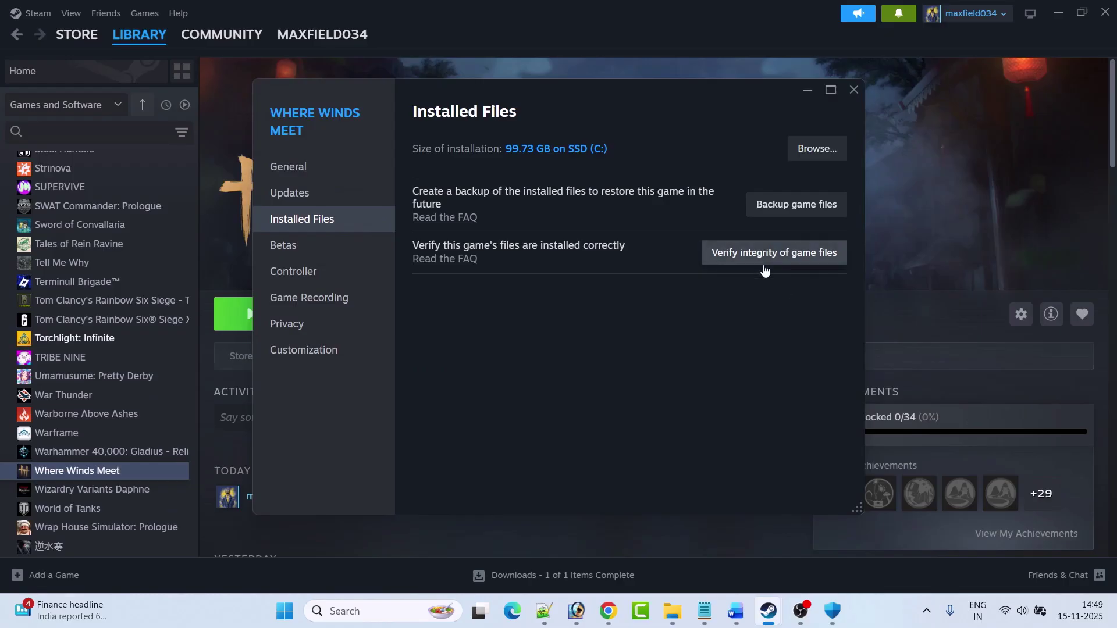
click(851, 91)
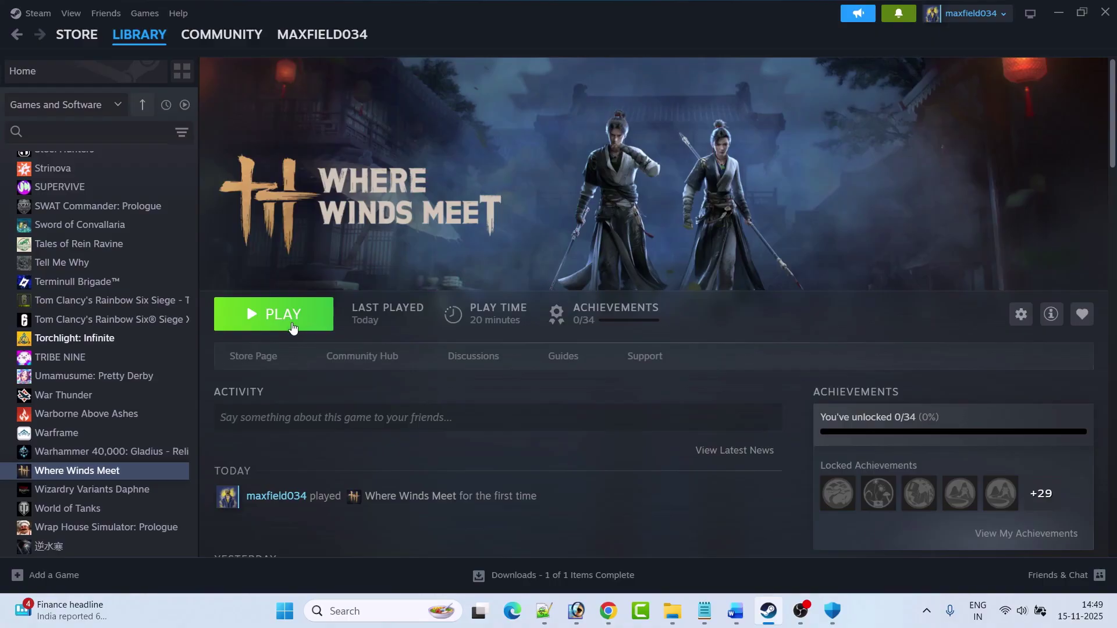
- Return to the Word document and highlight the Fix 9 advice to run the game on the dedicated graphics card
click(745, 620)
scroll(489, 396, down, 5)
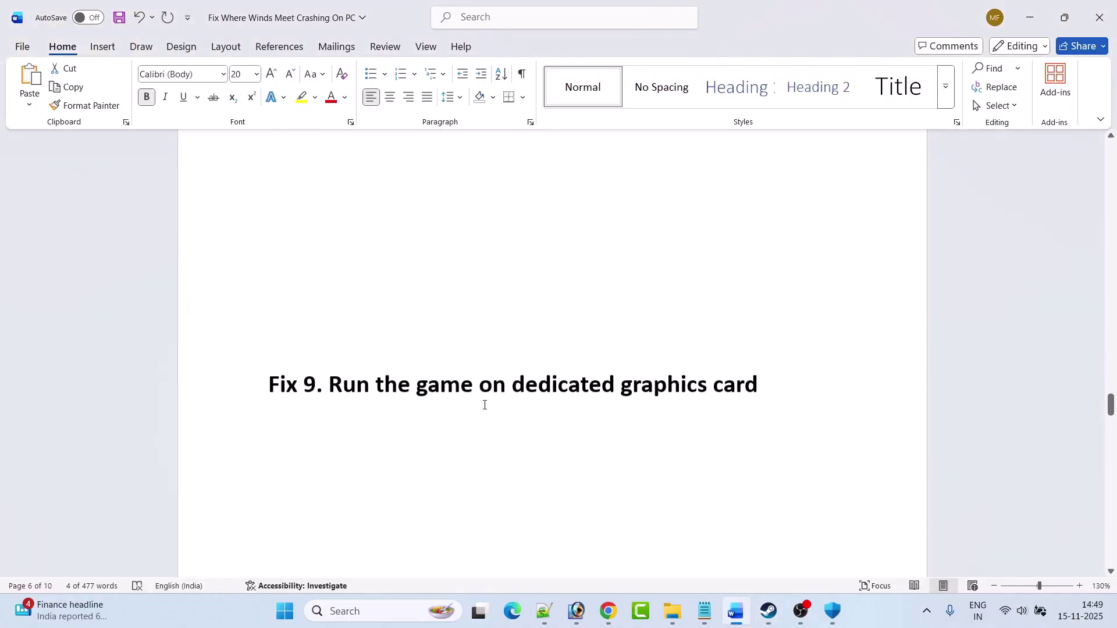
drag(334, 368, 727, 375)
click(617, 459)
- Search Windows for "graphics" and open the Graphics settings
click(372, 610)
text(gr)
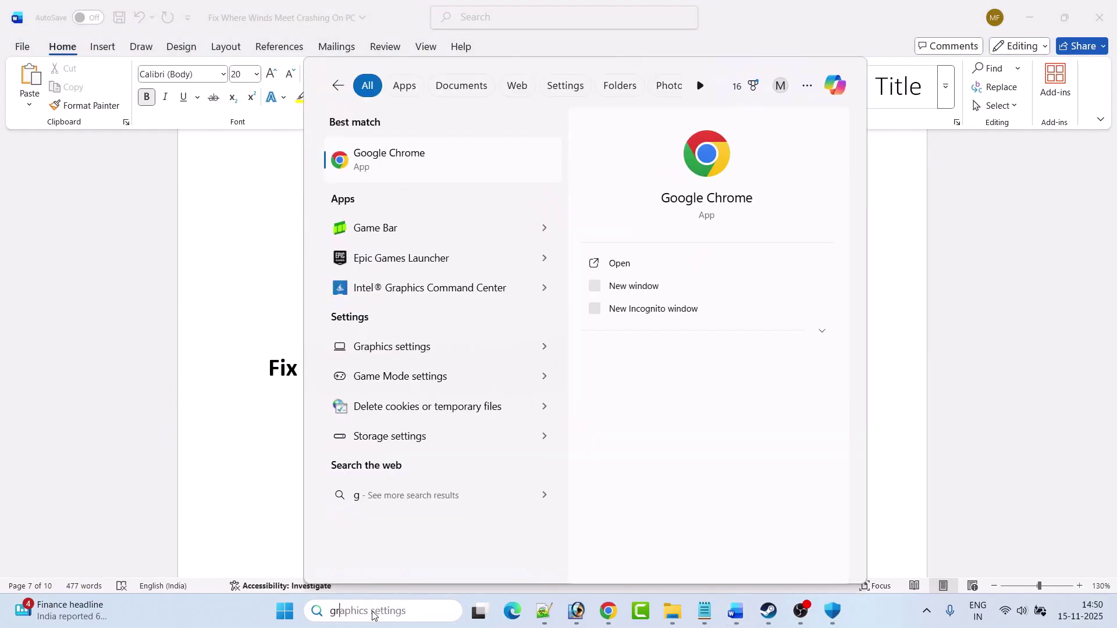
text(aphics)
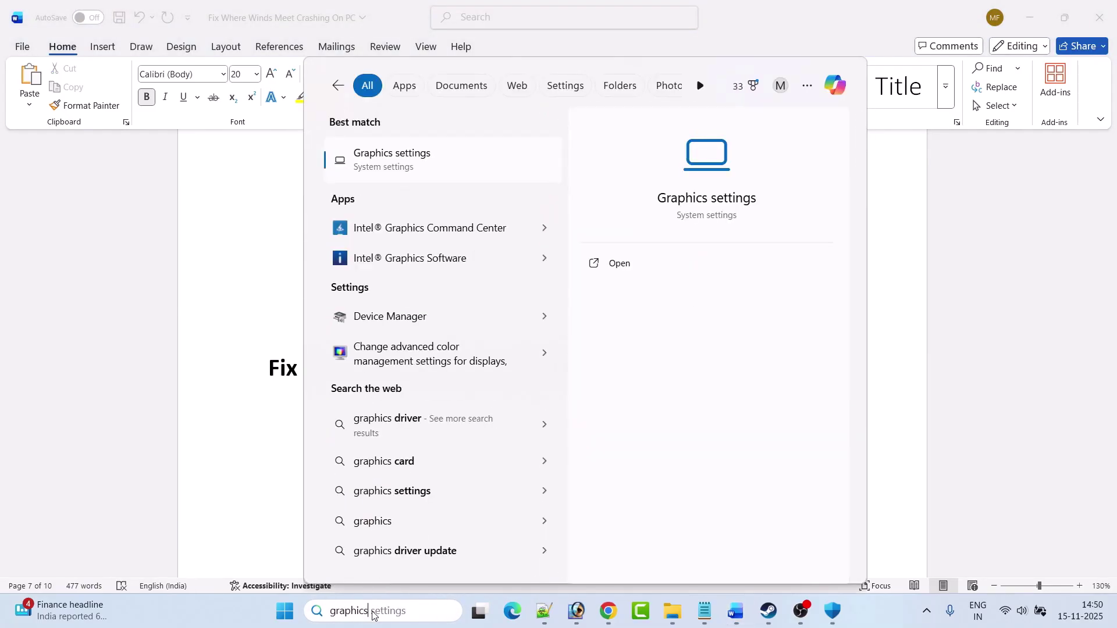
click(647, 265)
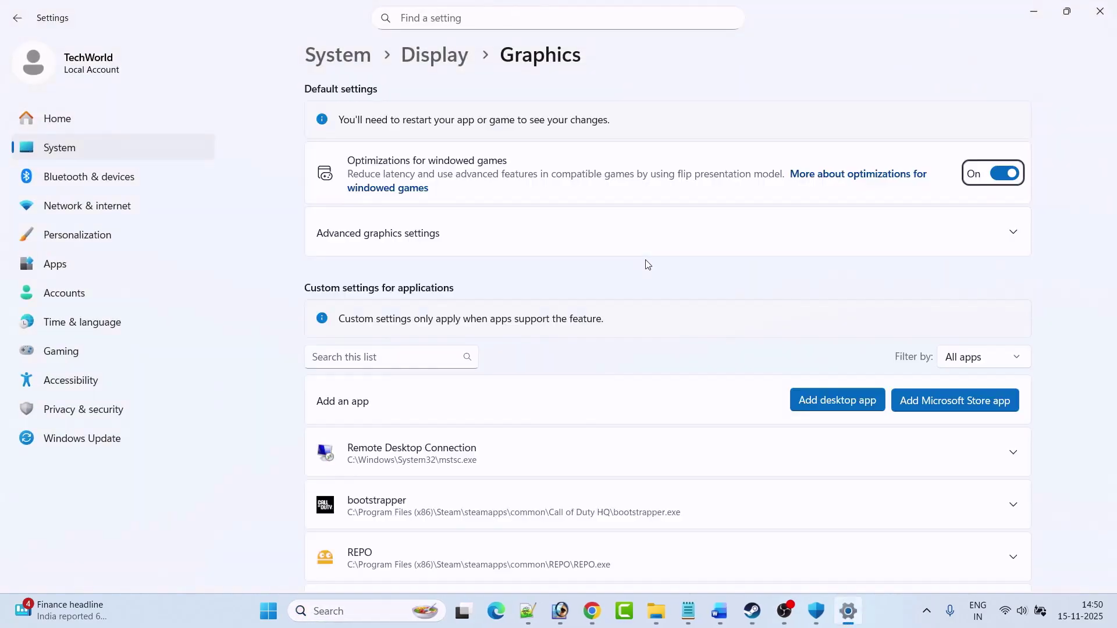
- Start adding a desktop app and browse to the steamapps folder under Program Files (x86) > Steam on the C: drive
click(835, 400)
click(158, 40)
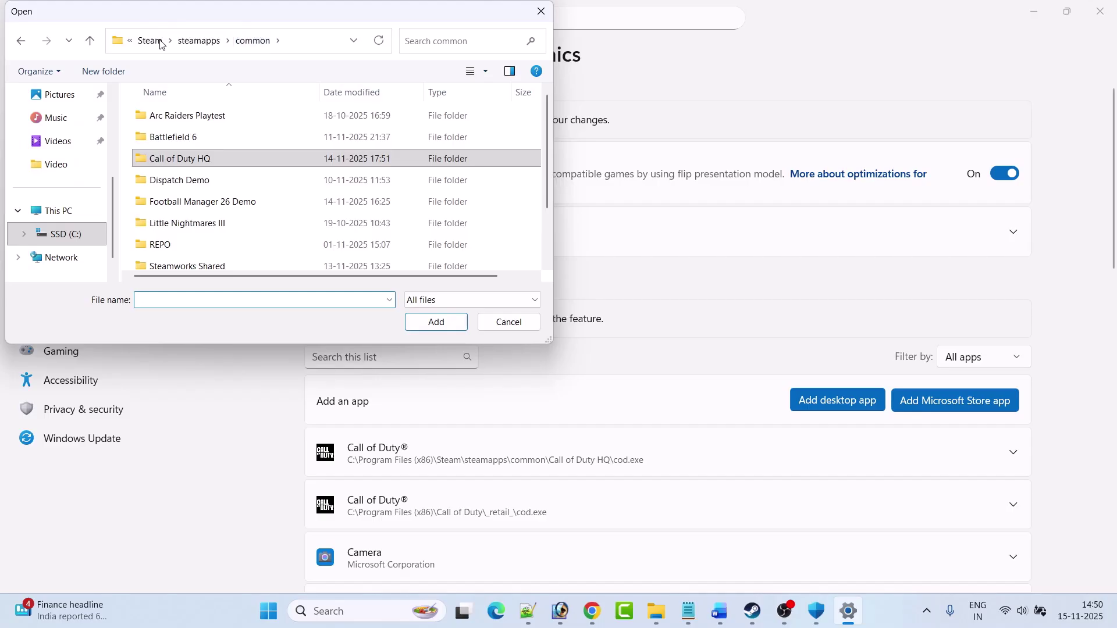
click(154, 40)
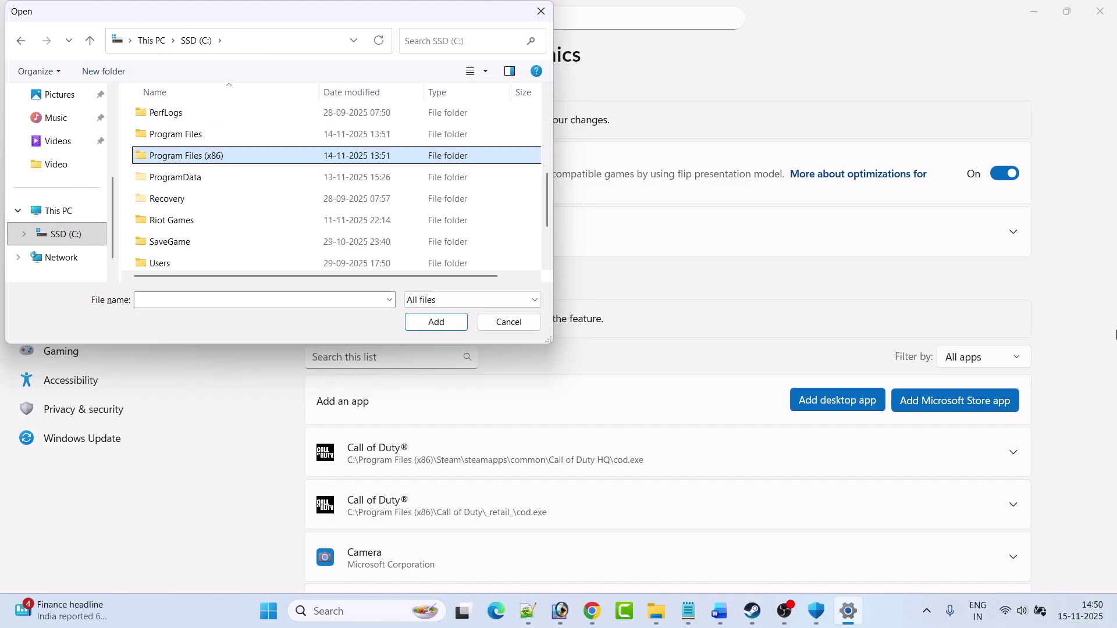
key(Return)
key(s)
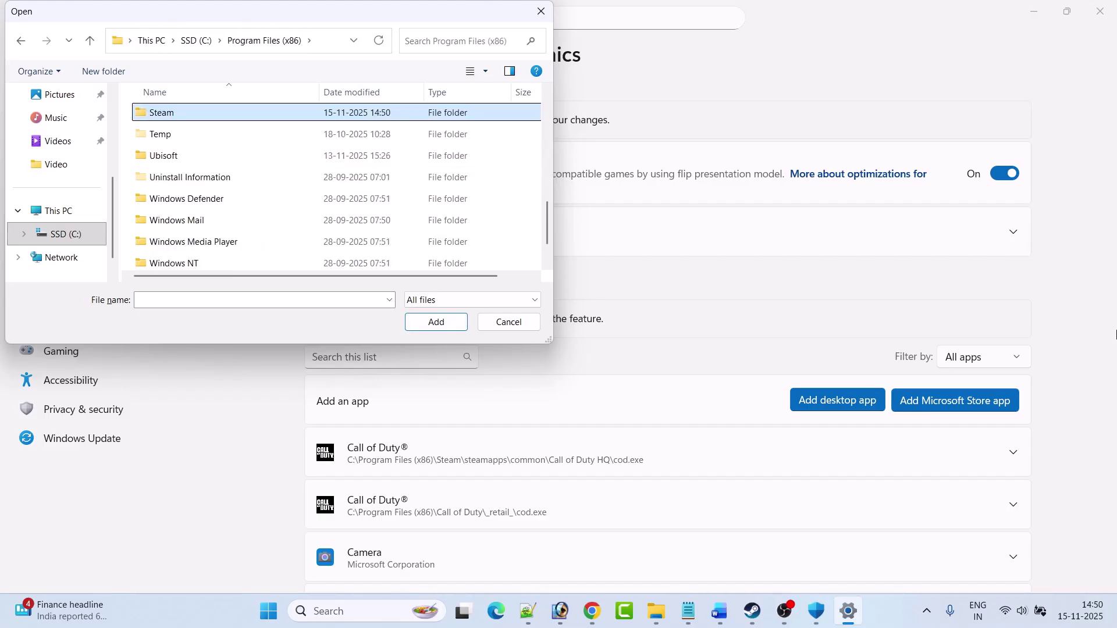
key(Return)
key(s)
key(Down)
key(Return)
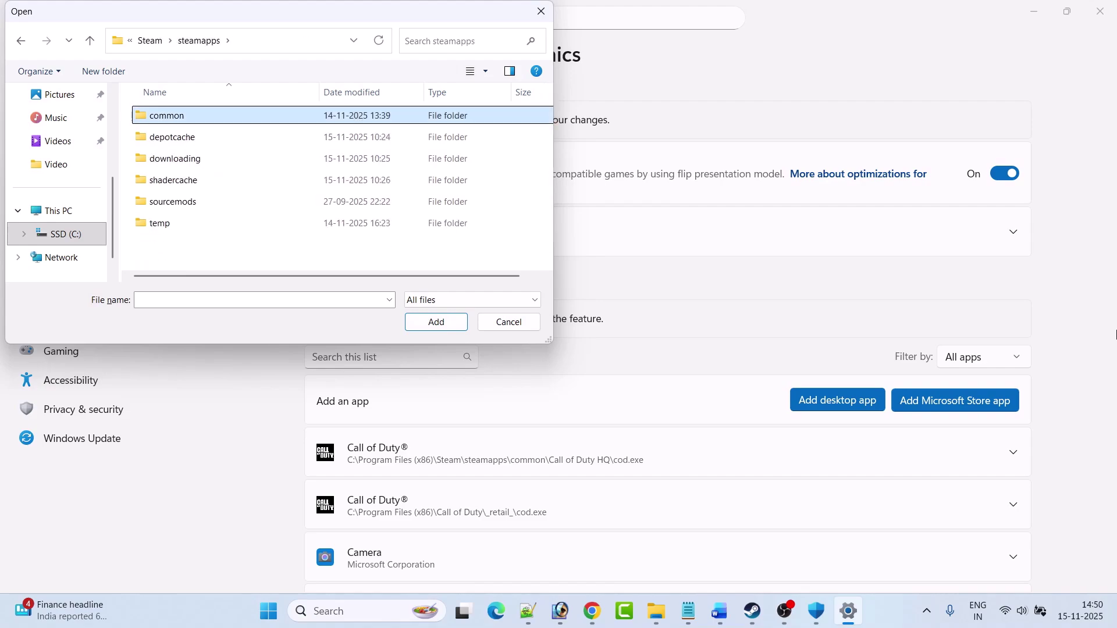
- Browse through common, Where Winds Meet, Engine and Binaries to the Win64r folder
key(Return)
key(w)
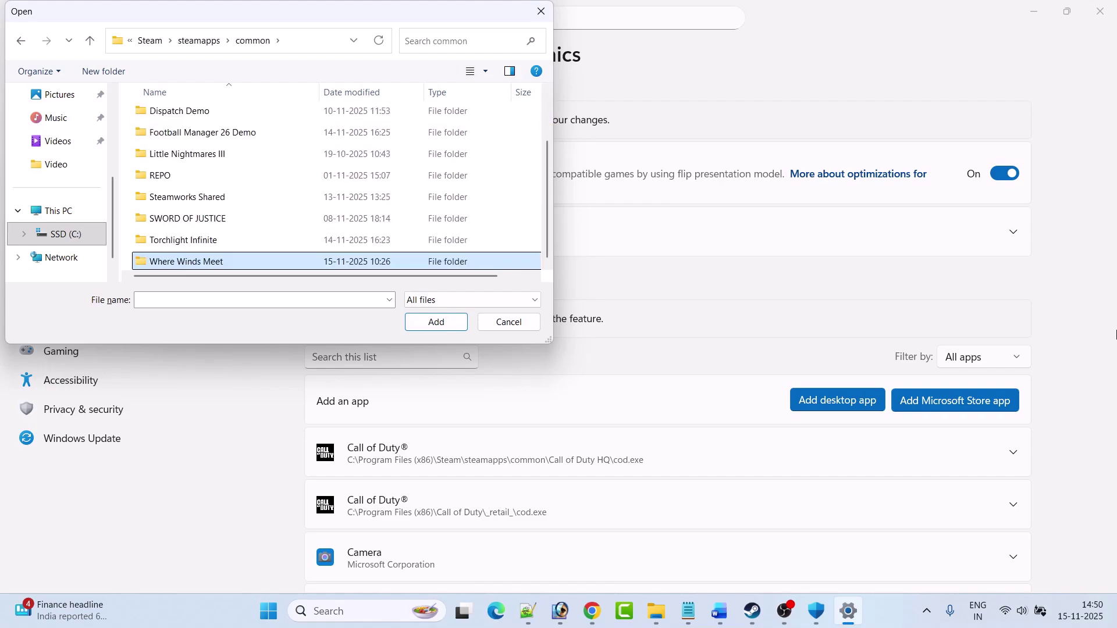
key(Return)
key(e)
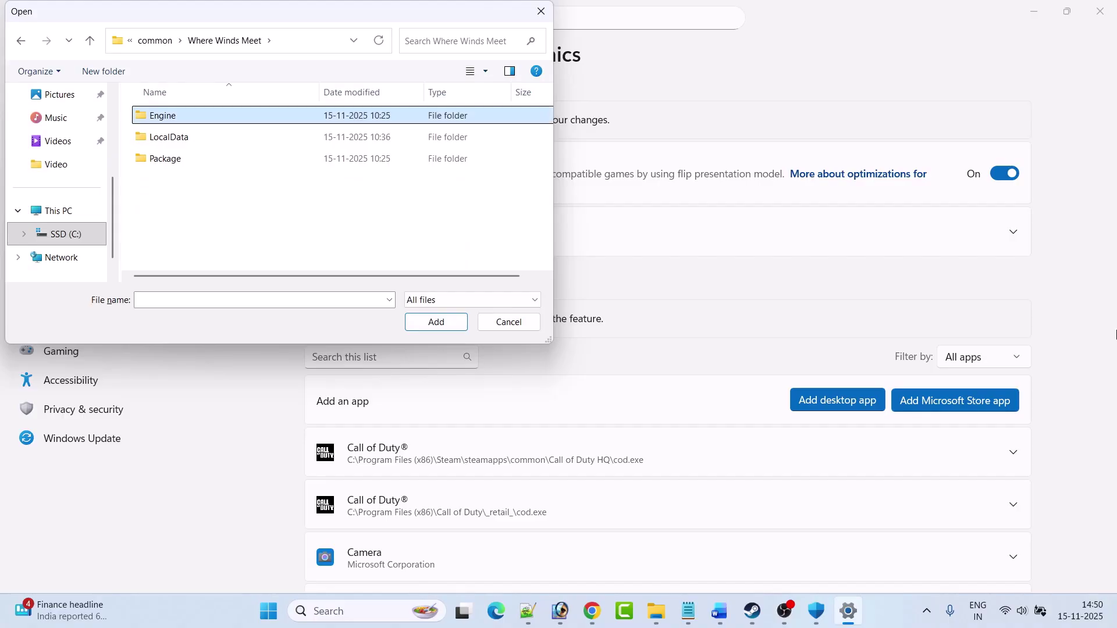
key(Return)
key(b)
key(Return)
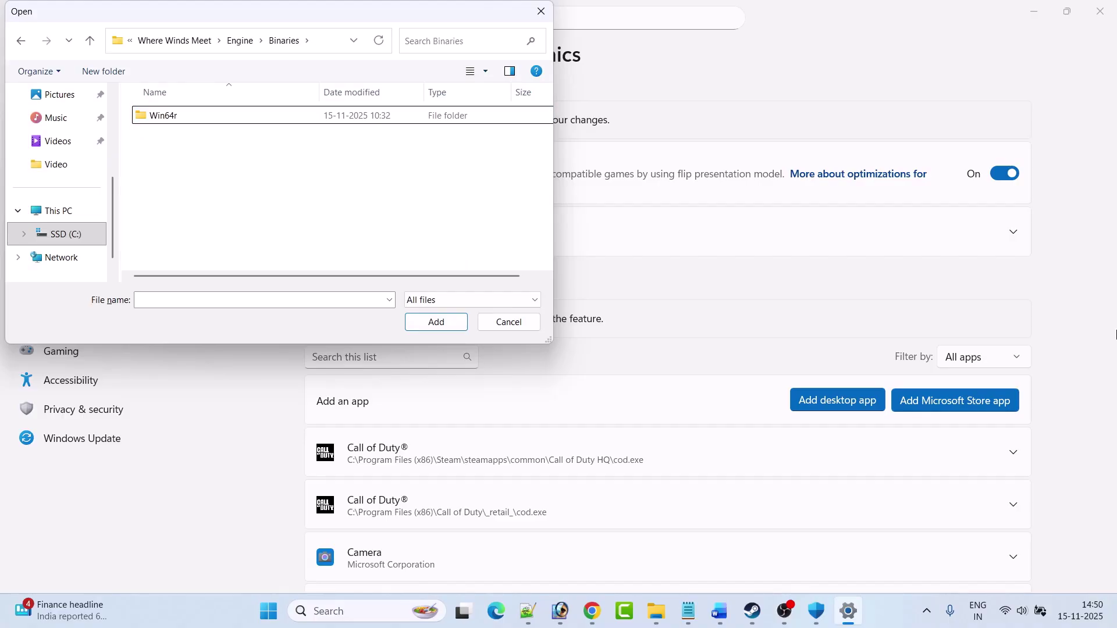
key(w)
key(Return)
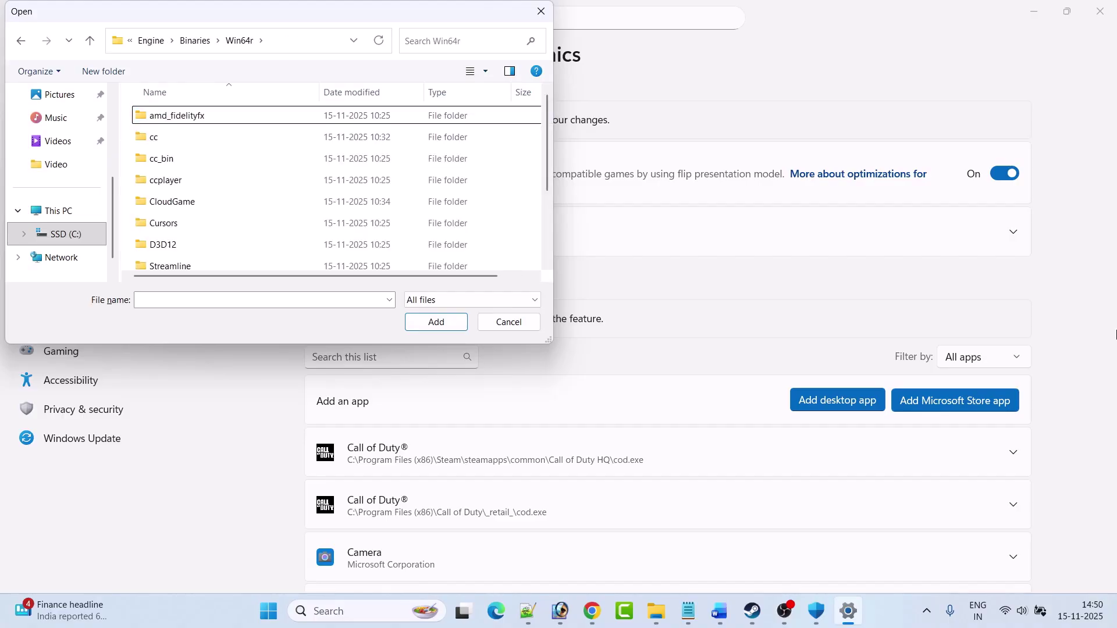
- Select the wwm application and add it to the custom graphics settings list
key(w)
click(194, 262)
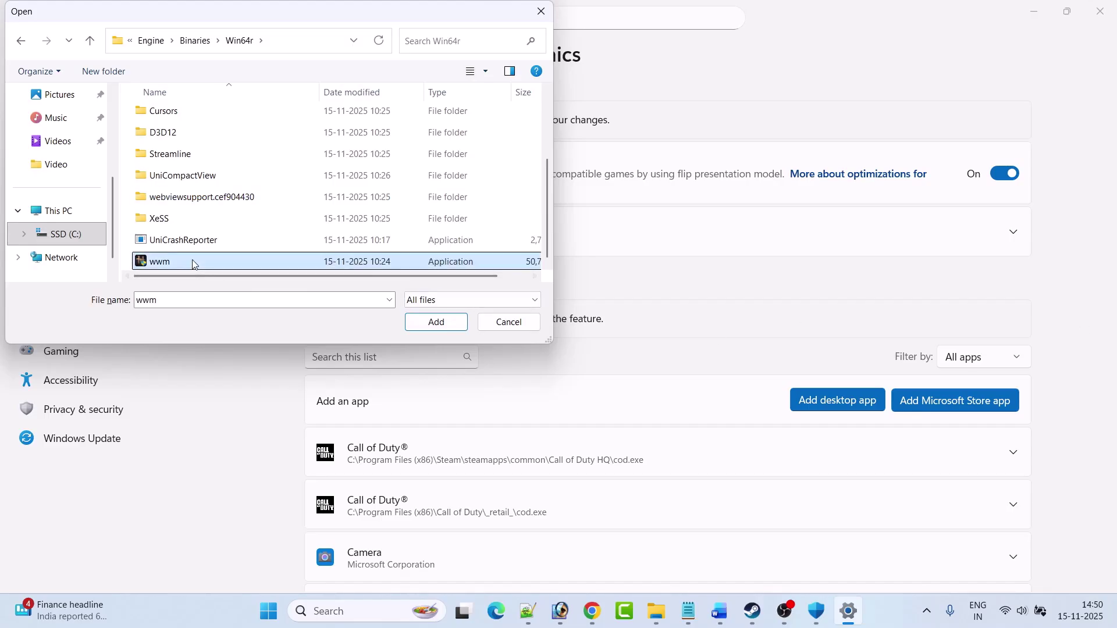
click(427, 325)
- Set the GPU preference for wwm to High Performance (NVIDIA GeForce RTX 3050 6GB Laptop GPU)
scroll(663, 325, down, 15)
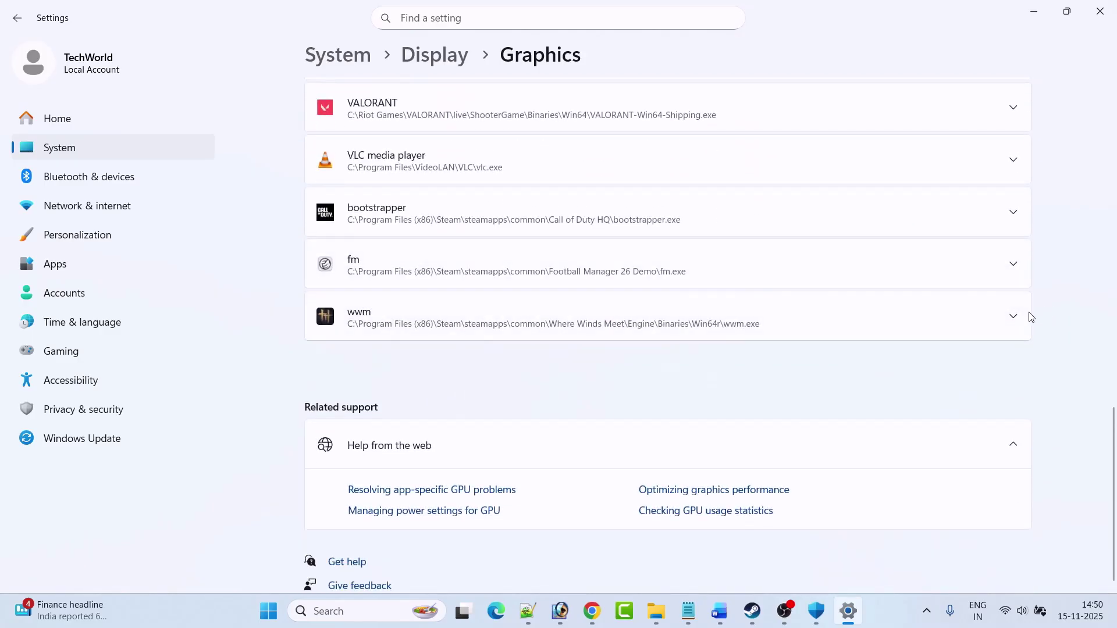
click(1008, 320)
click(948, 356)
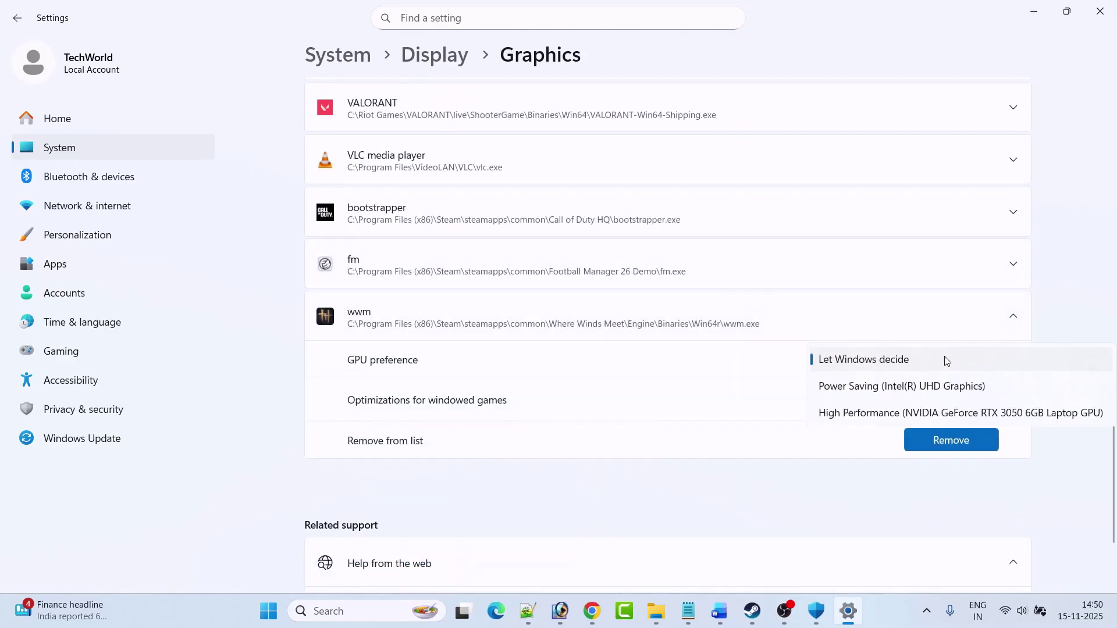
click(866, 414)
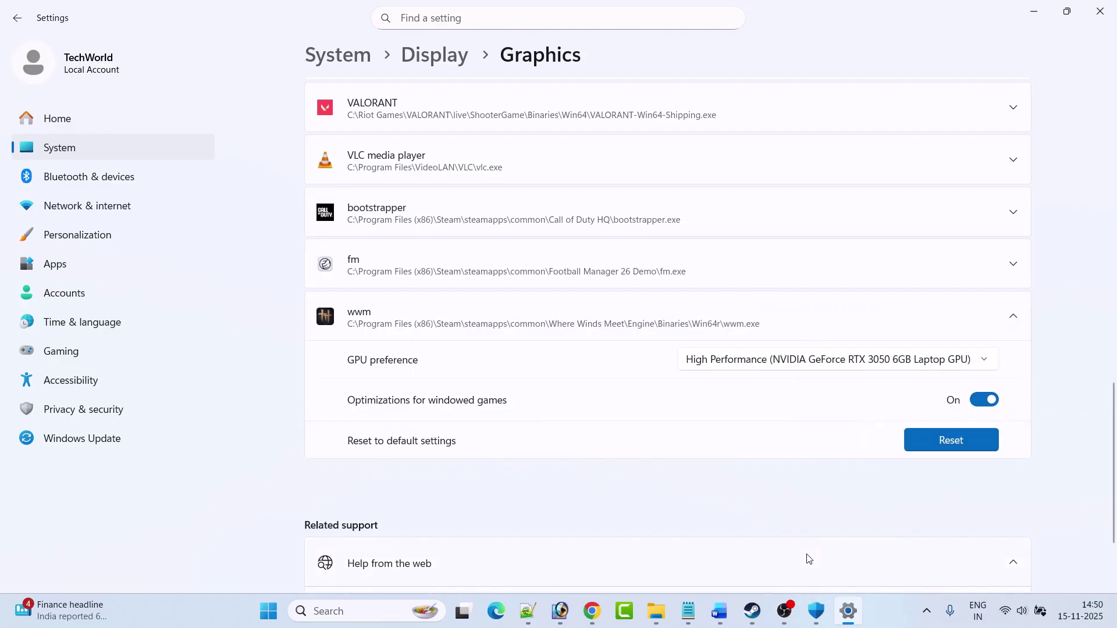
- View the Where Winds Meet page in Steam, then return to the Word document and highlight the Visual C++ link under Fix 10
click(762, 617)
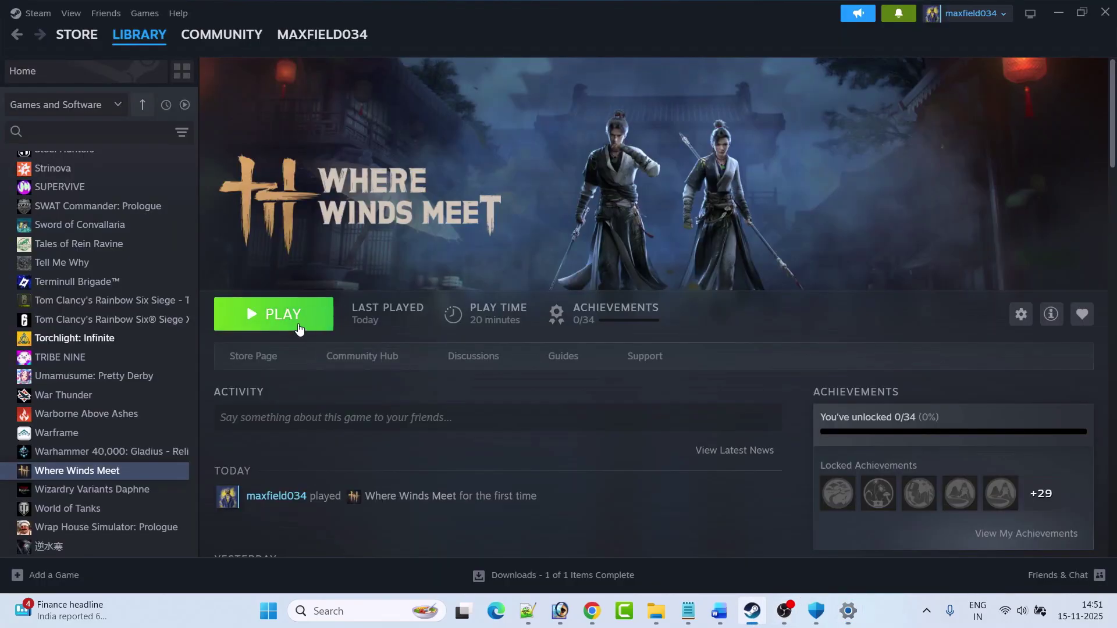
click(719, 611)
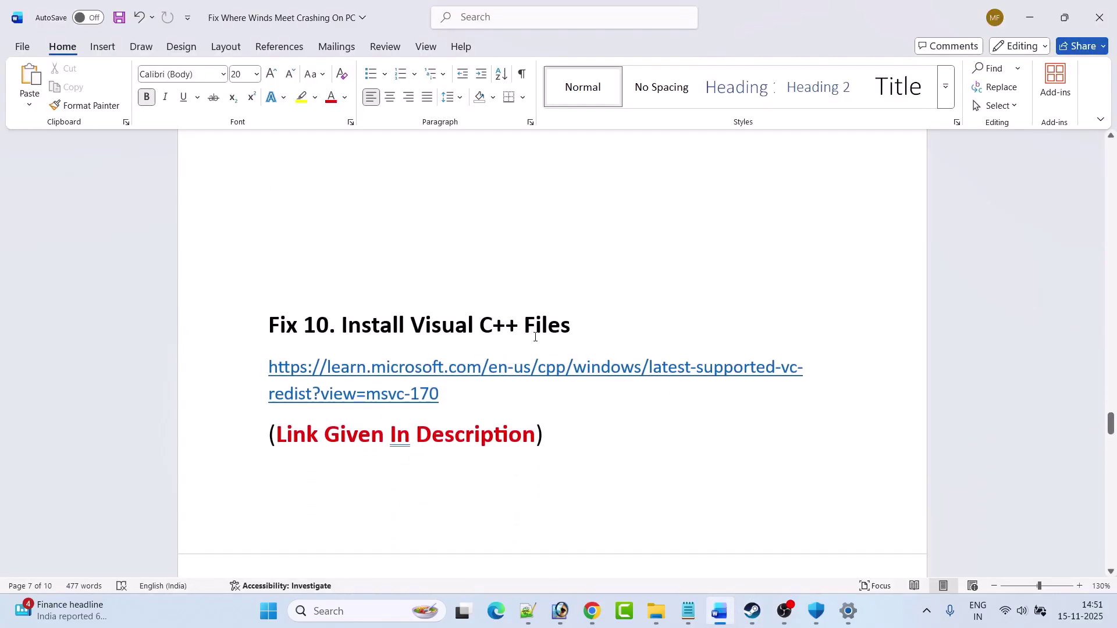
drag(450, 412, 254, 378)
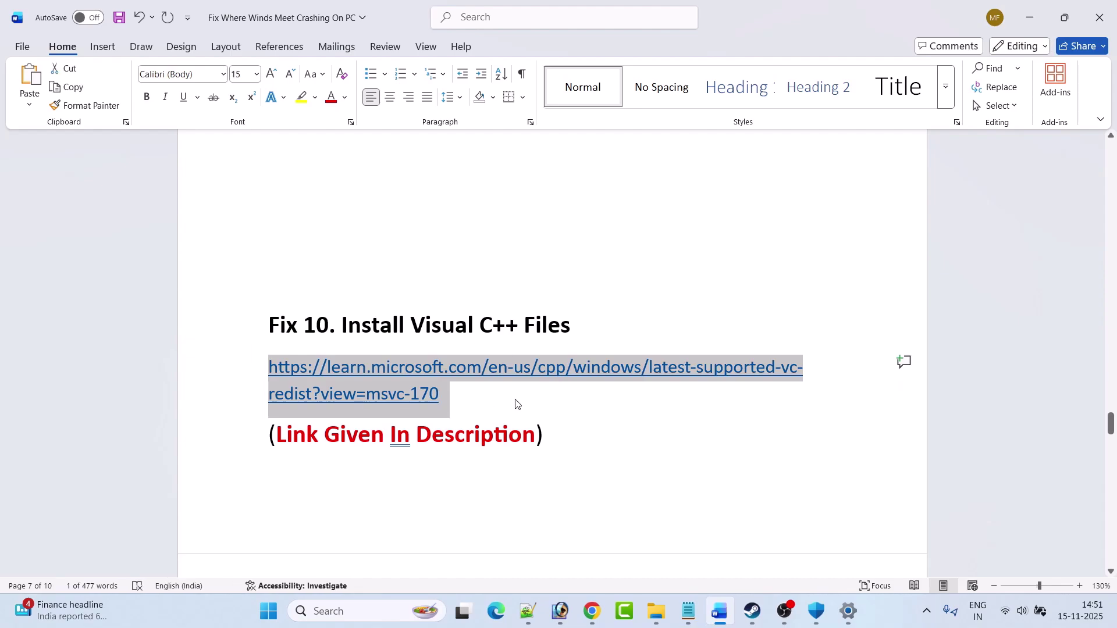
- Switch to Chrome, download the latest supported X64 and X86 Visual C++ redistributables from Microsoft Learn, and access them in the recent downloads
click(591, 610)
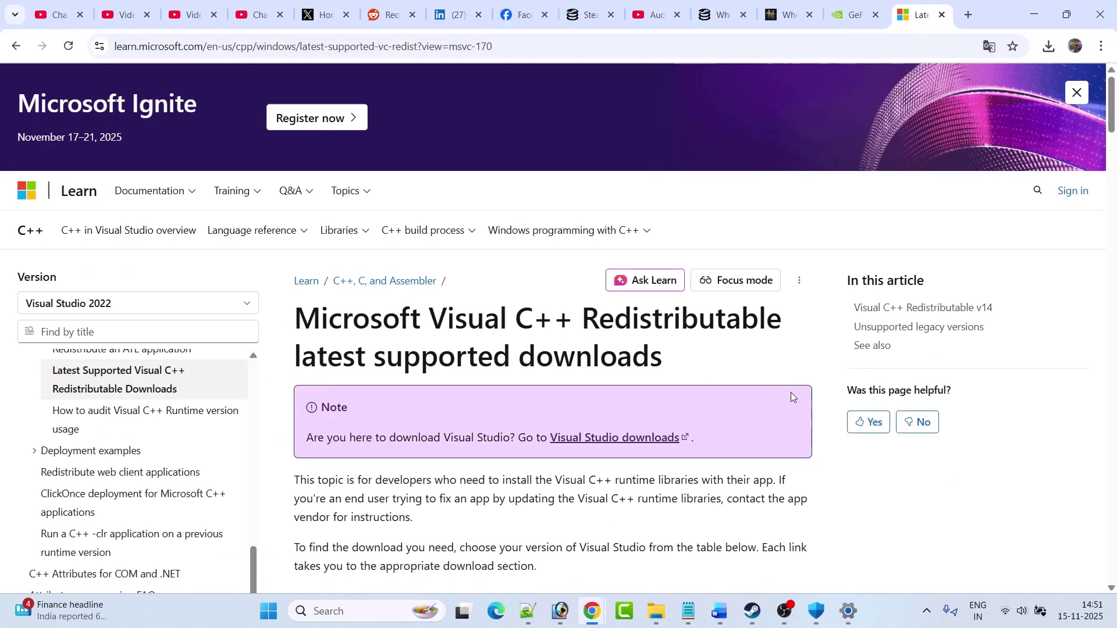
scroll(791, 392, down, 15)
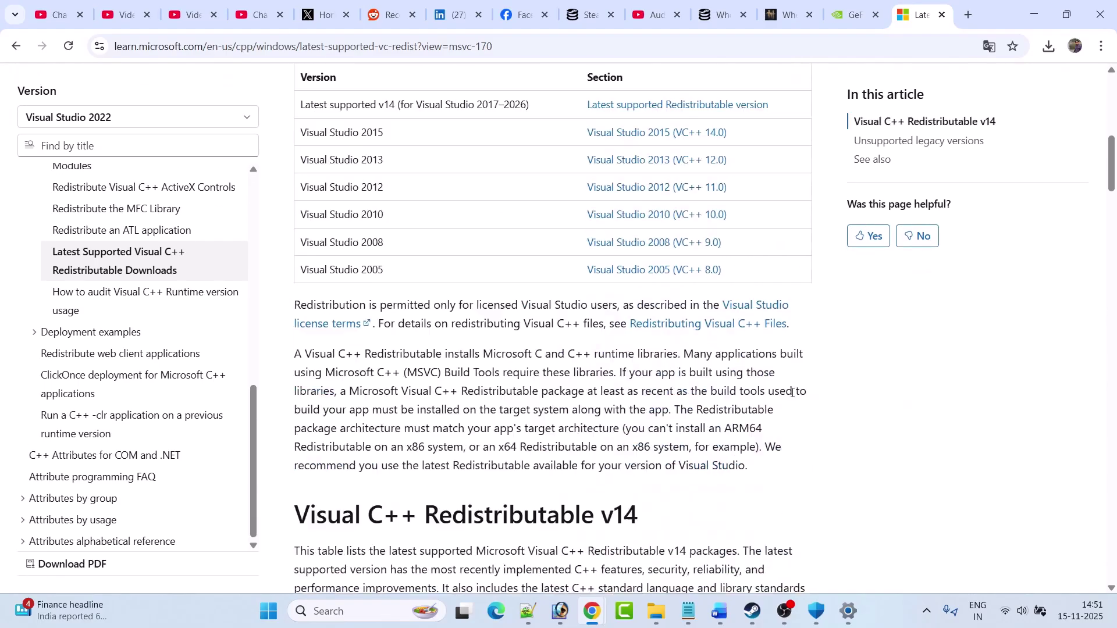
scroll(792, 397, down, 3)
click(459, 327)
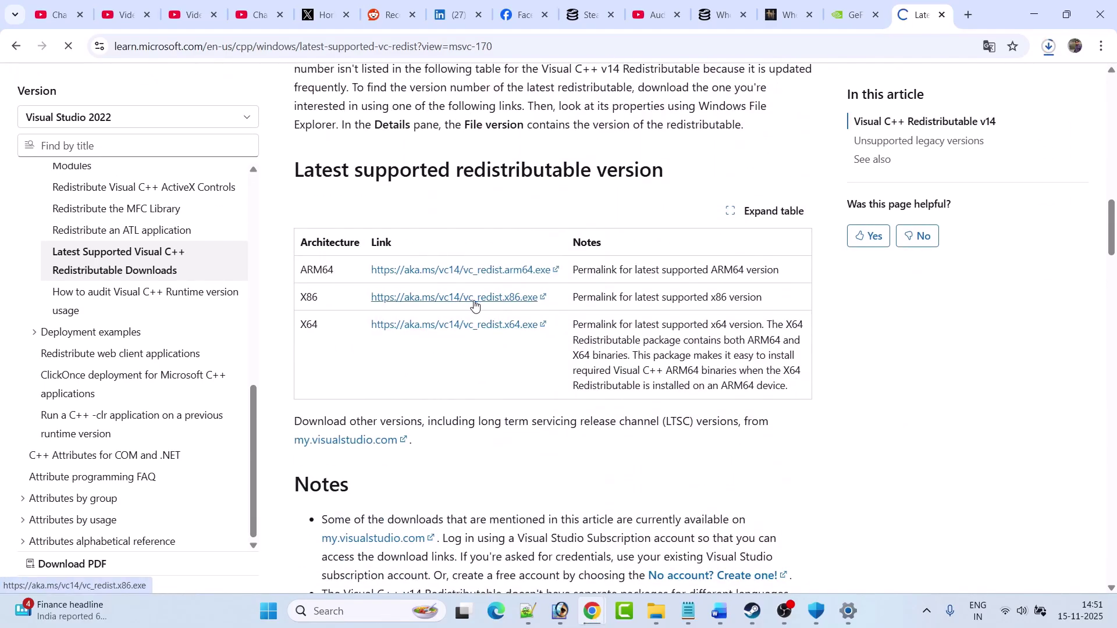
click(1051, 48)
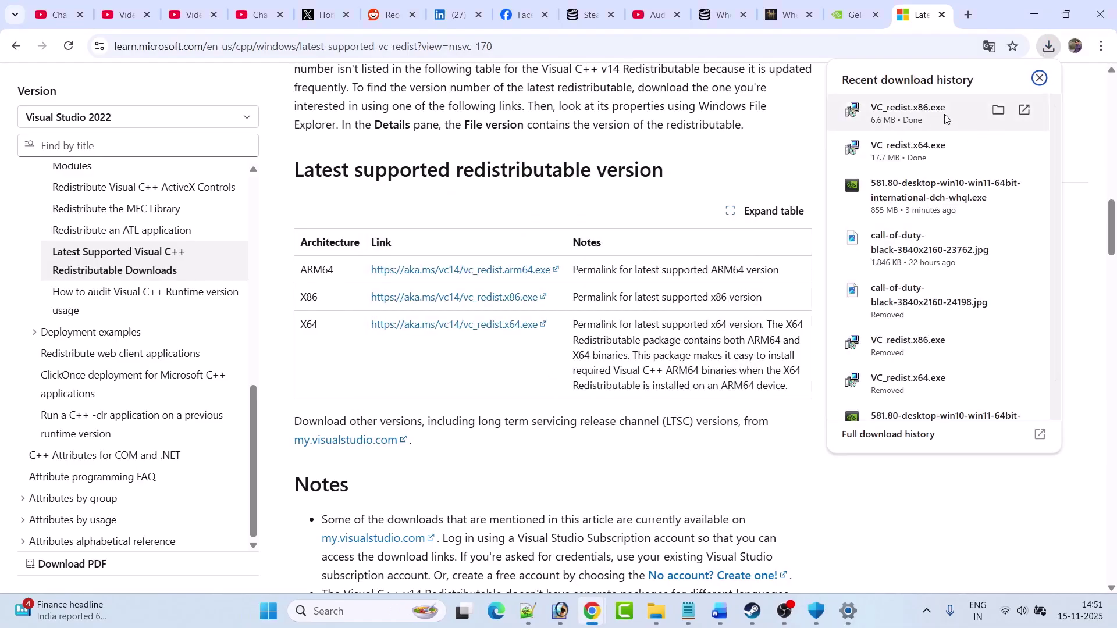
click(945, 118)
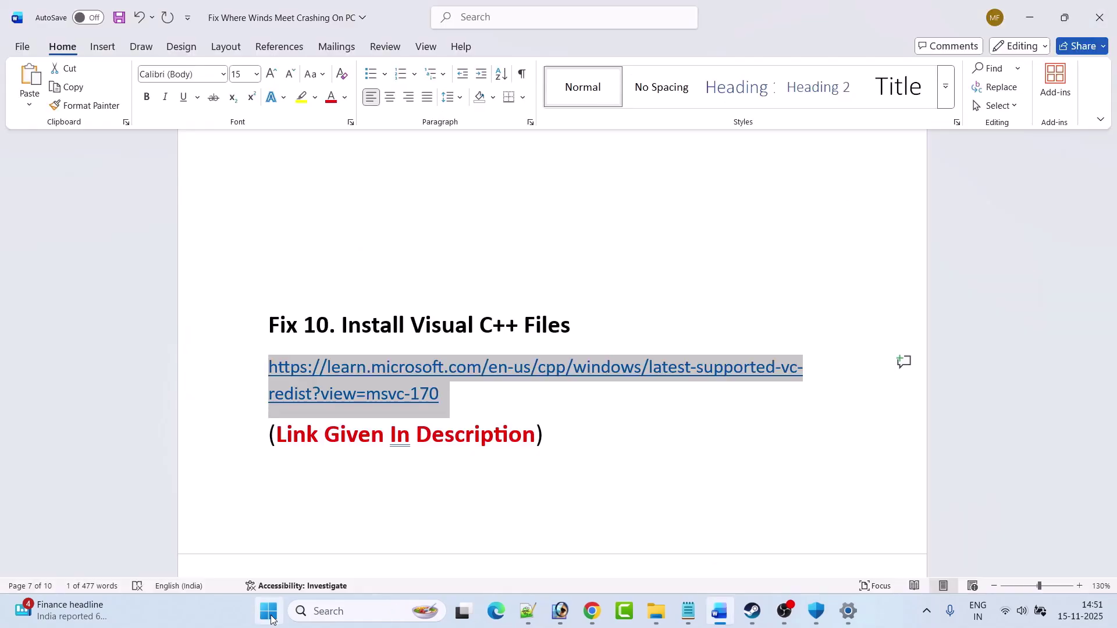
- View the Windows Restart power option, then dismiss it without restarting the PC
click(269, 619)
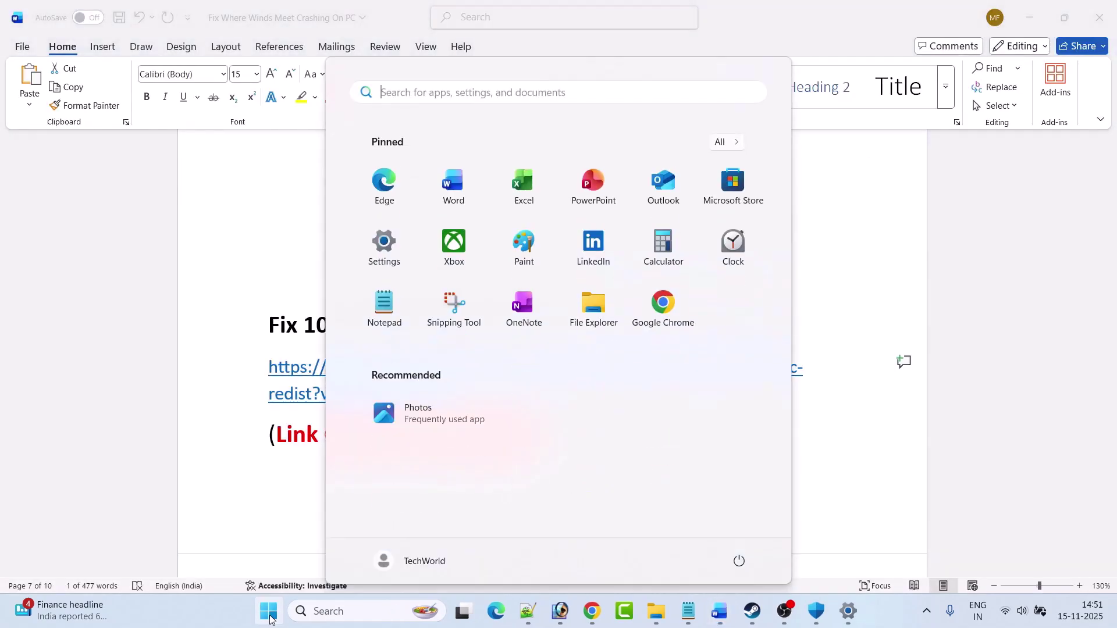
click(738, 561)
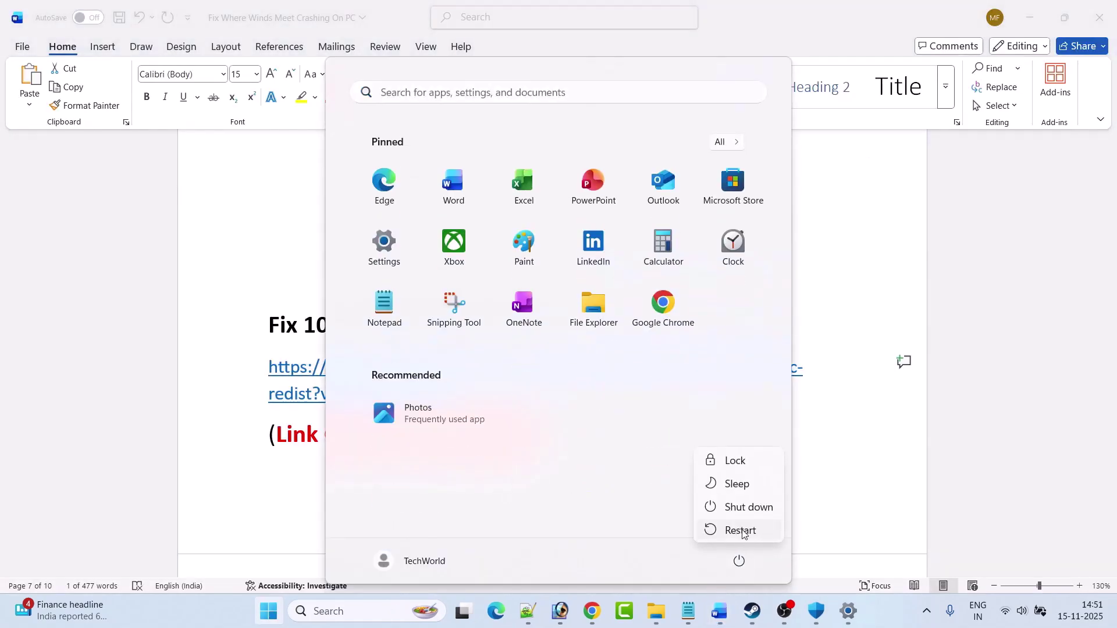
click(863, 468)
click(847, 463)
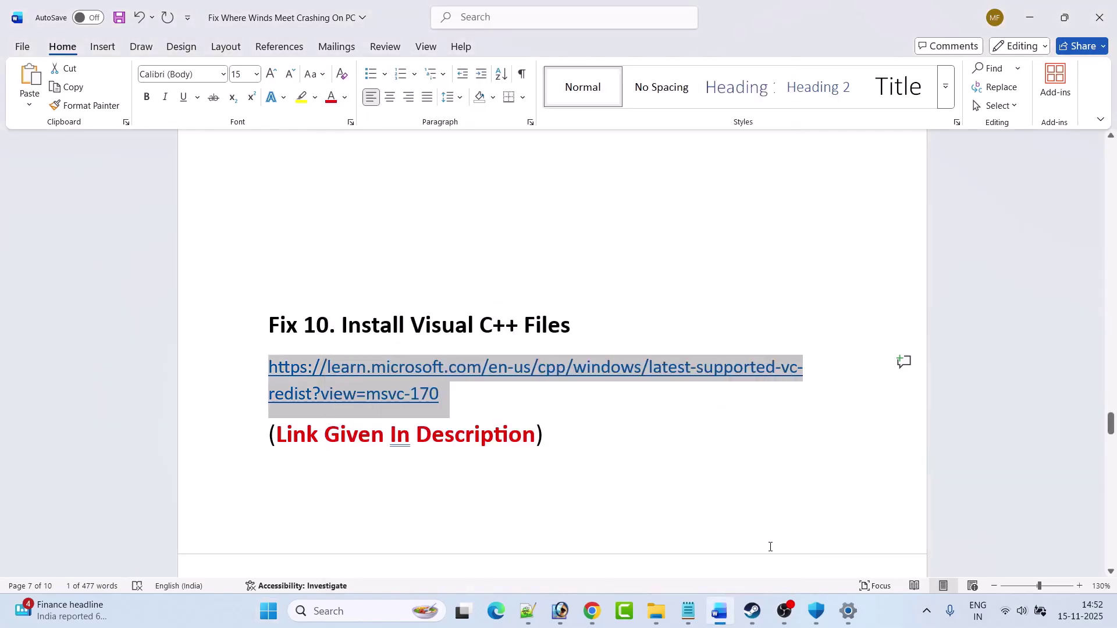
- View the Where Winds Meet page in Steam, then return to the Word document and show the Fix 11 Enable/Disable Overlay section
click(752, 611)
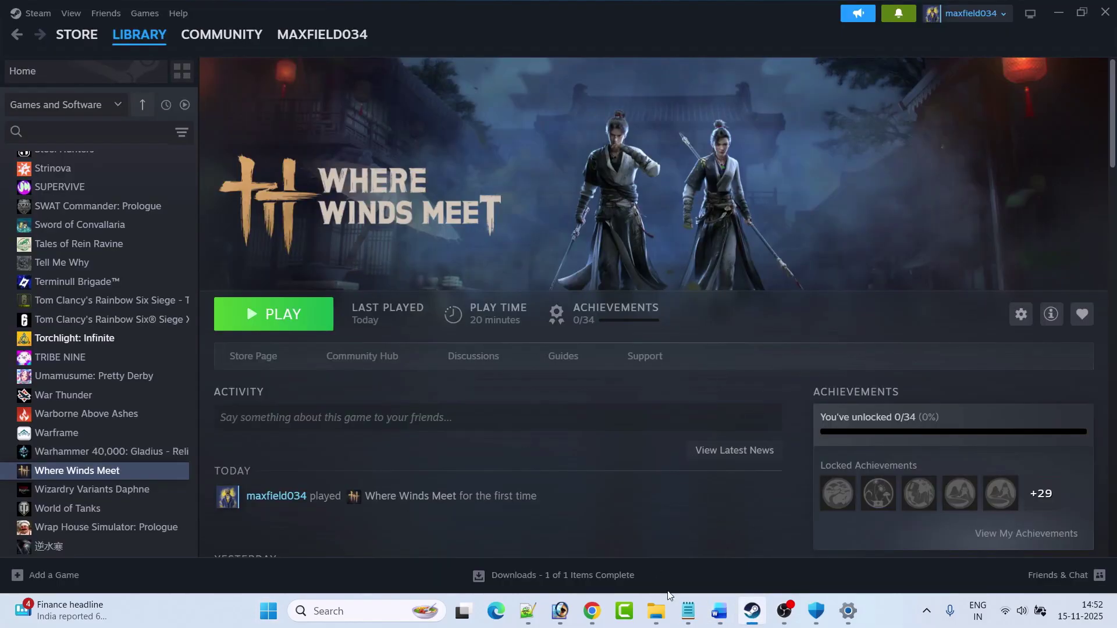
click(719, 611)
scroll(470, 420, down, 5)
scroll(470, 420, down, 2)
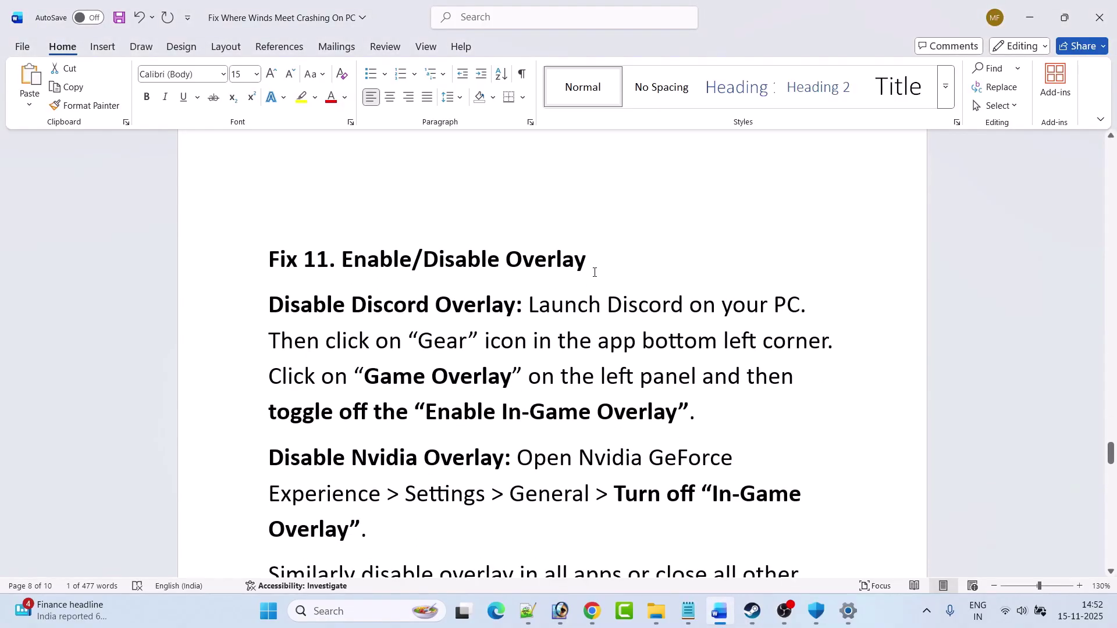
- Switch to Steam, turn off the in-game Steam Overlay in the General properties of Where Winds Meet, and close the properties
click(752, 611)
mouse_move(147, 47)
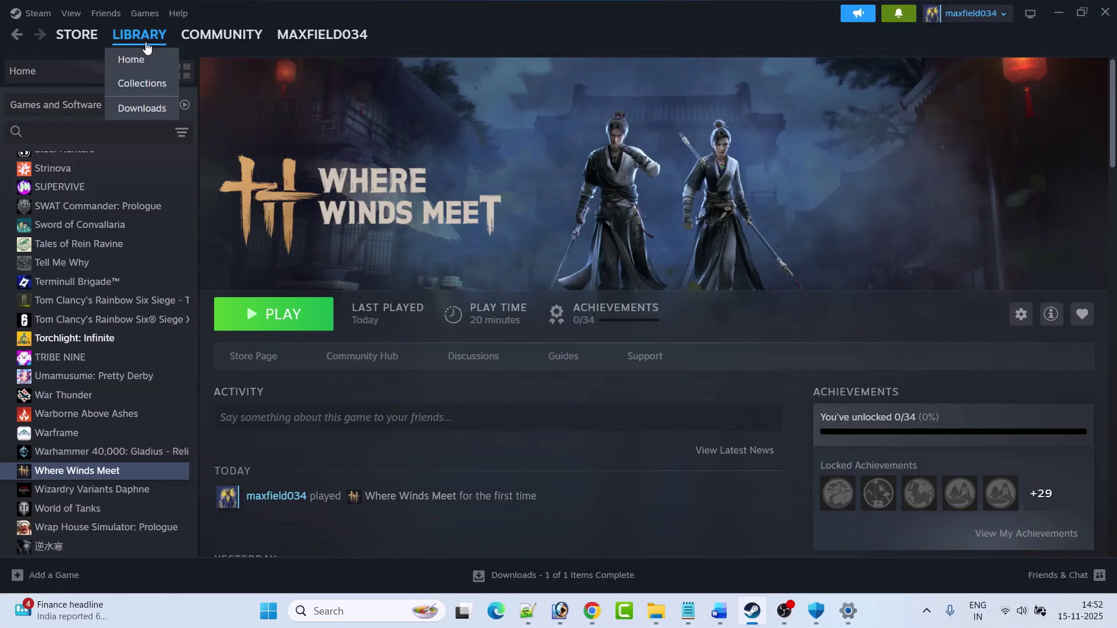
right_click(129, 471)
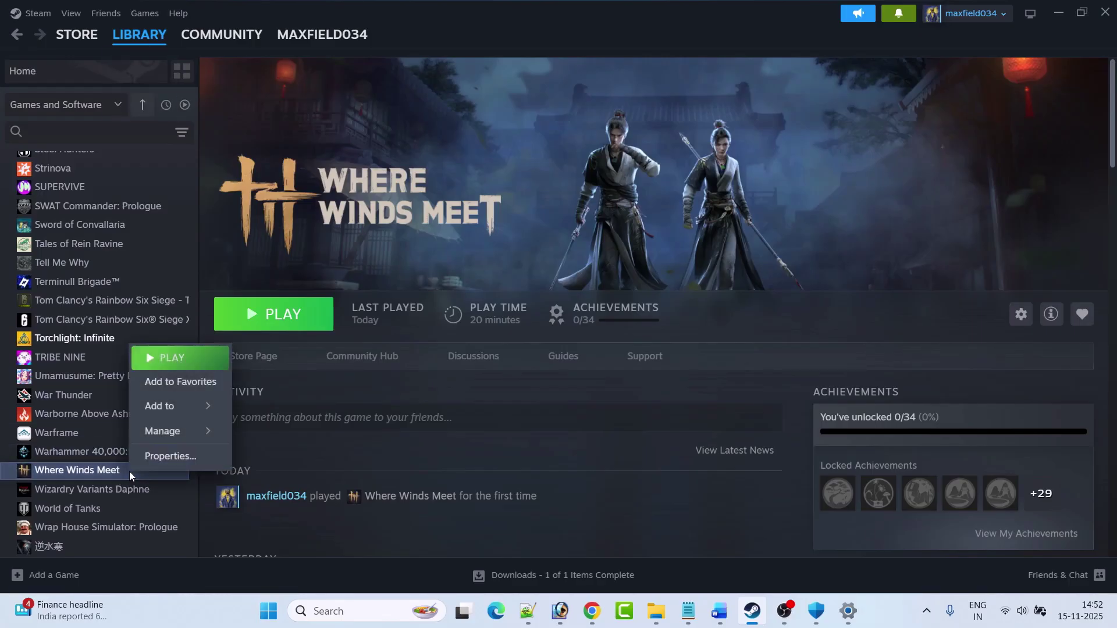
click(174, 458)
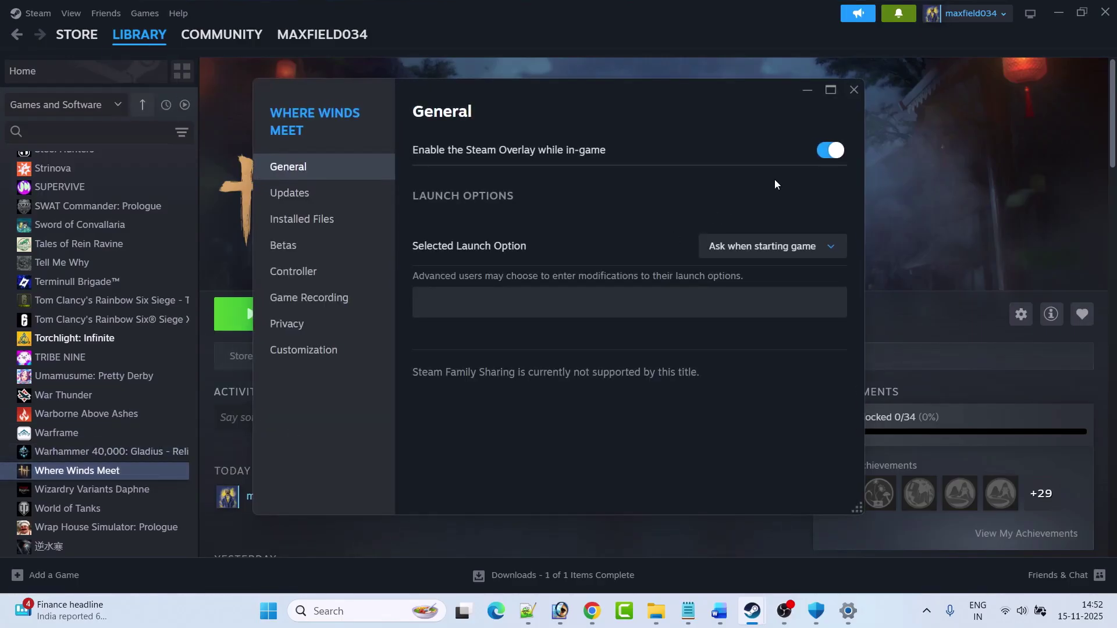
click(820, 151)
click(853, 90)
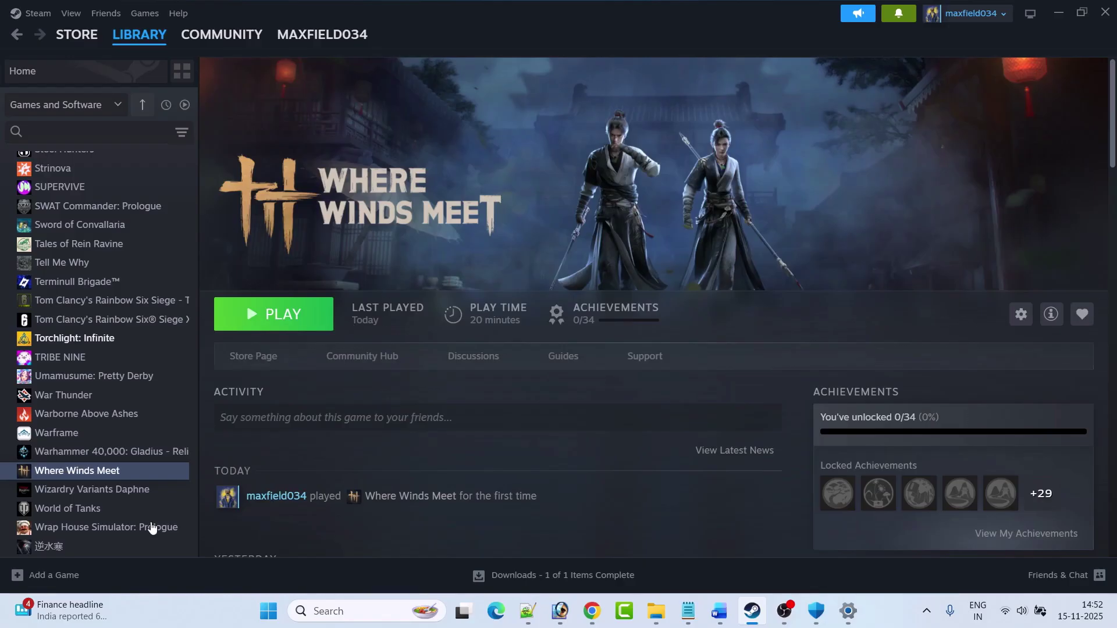
- Reopen the Where Winds Meet properties, turn the in-game Steam Overlay back on, and close them
right_click(121, 476)
click(152, 437)
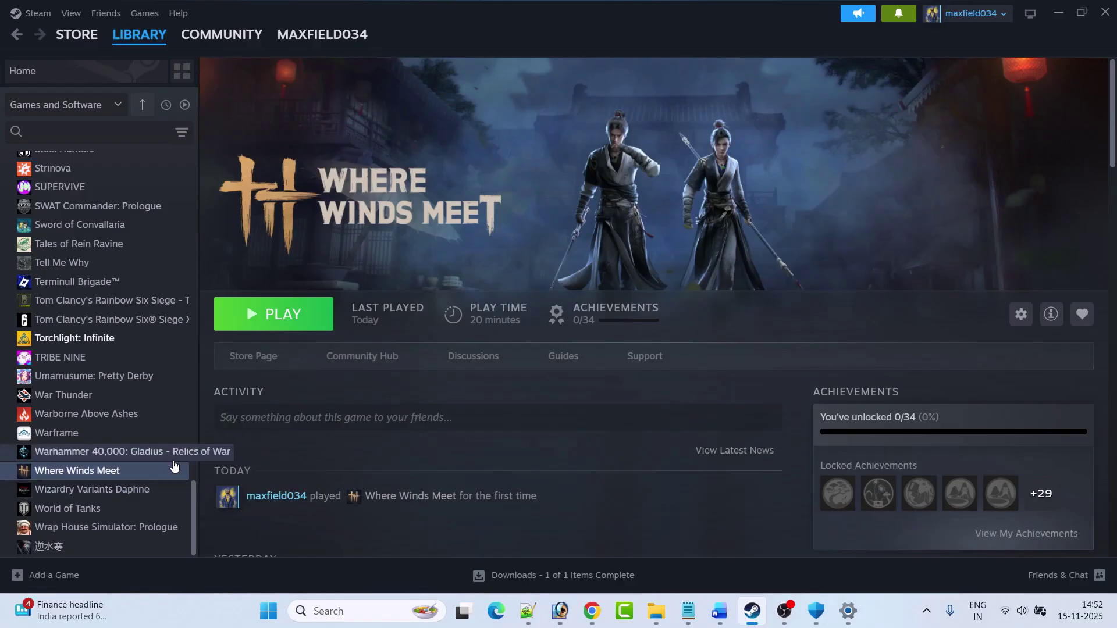
click(823, 153)
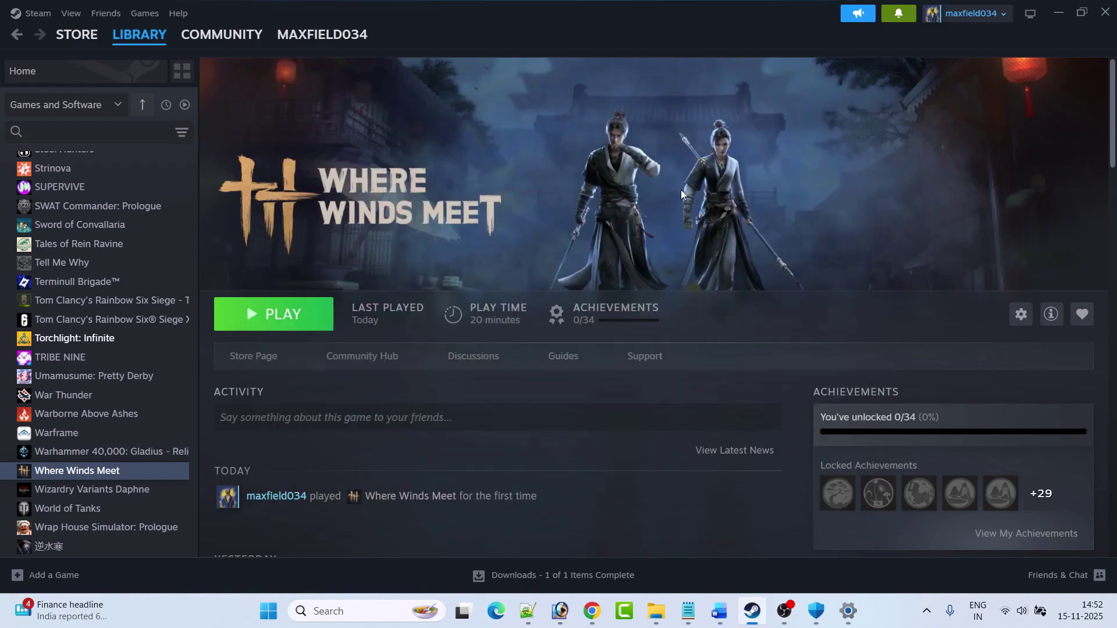
click(853, 90)
- Return to the Word document and review the Fix 11 instructions for disabling the Discord and Nvidia overlays
key(alt+Tab)
scroll(535, 216, down, 1)
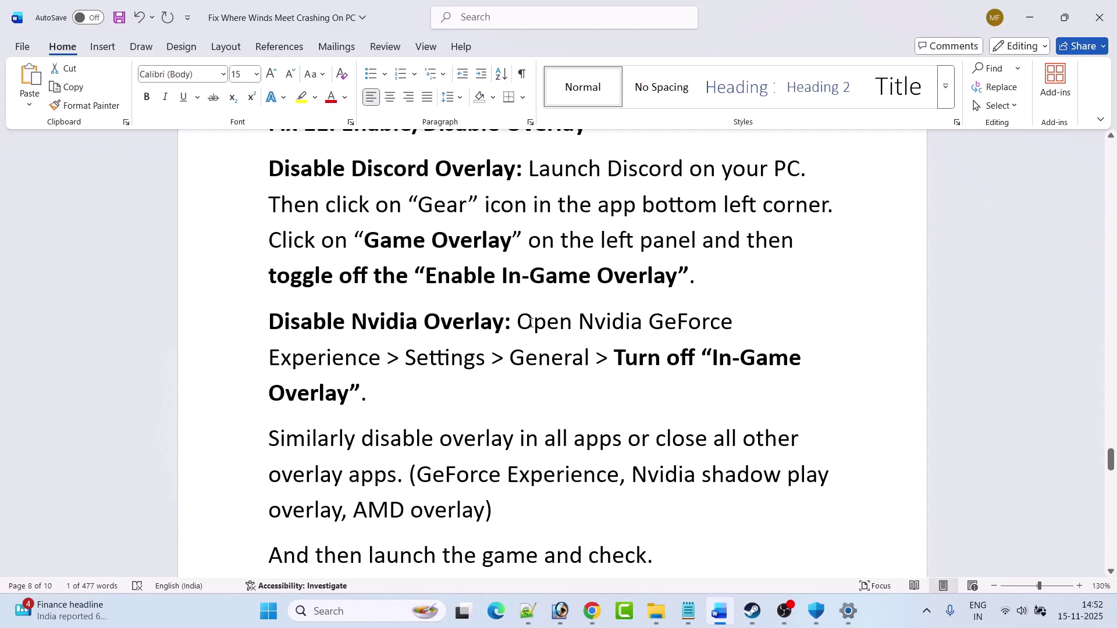
- Review the remaining Fix 11 overlay instructions in the document and move on to the Fix 12 Update Windows heading
scroll(540, 323, down, 1)
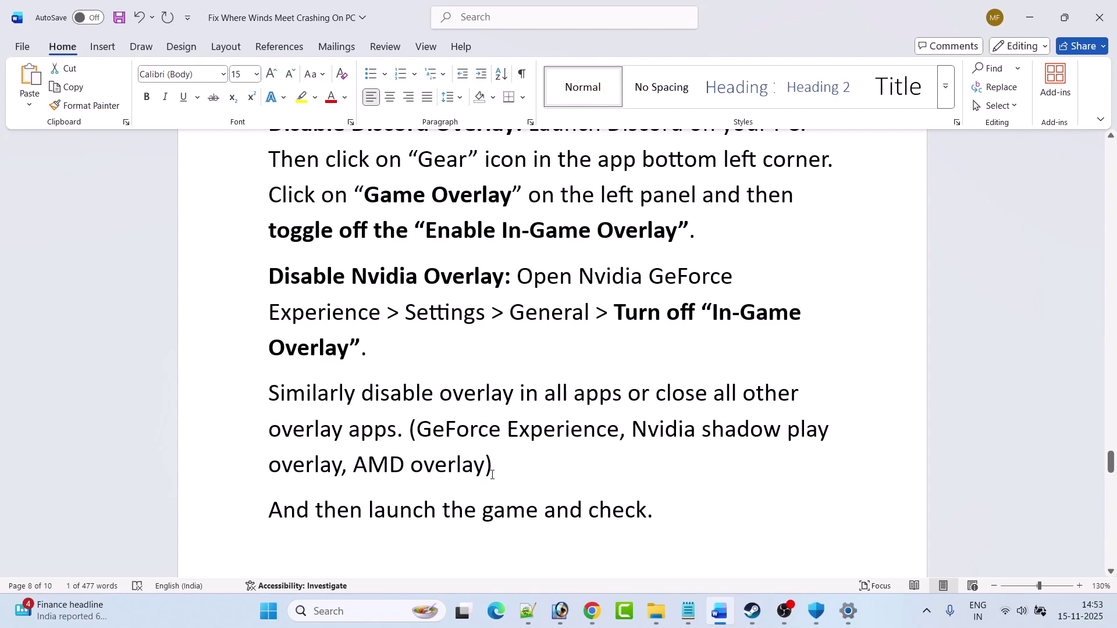
scroll(580, 477, down, 1)
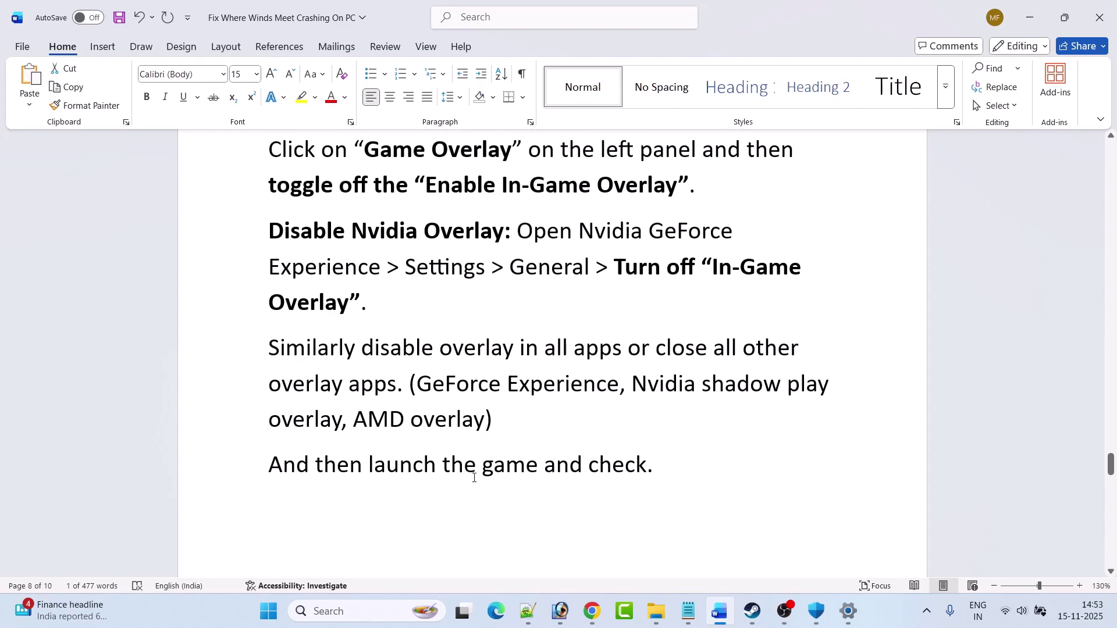
scroll(649, 476, down, 9)
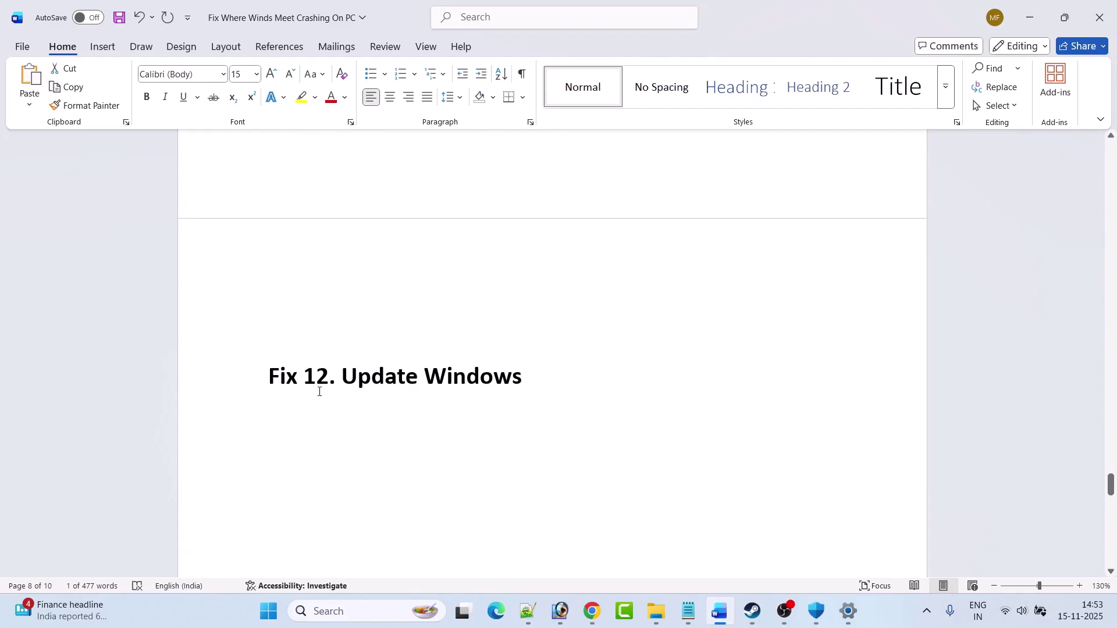
- Open Windows Settings and check for updates on the Windows Update page
click(269, 611)
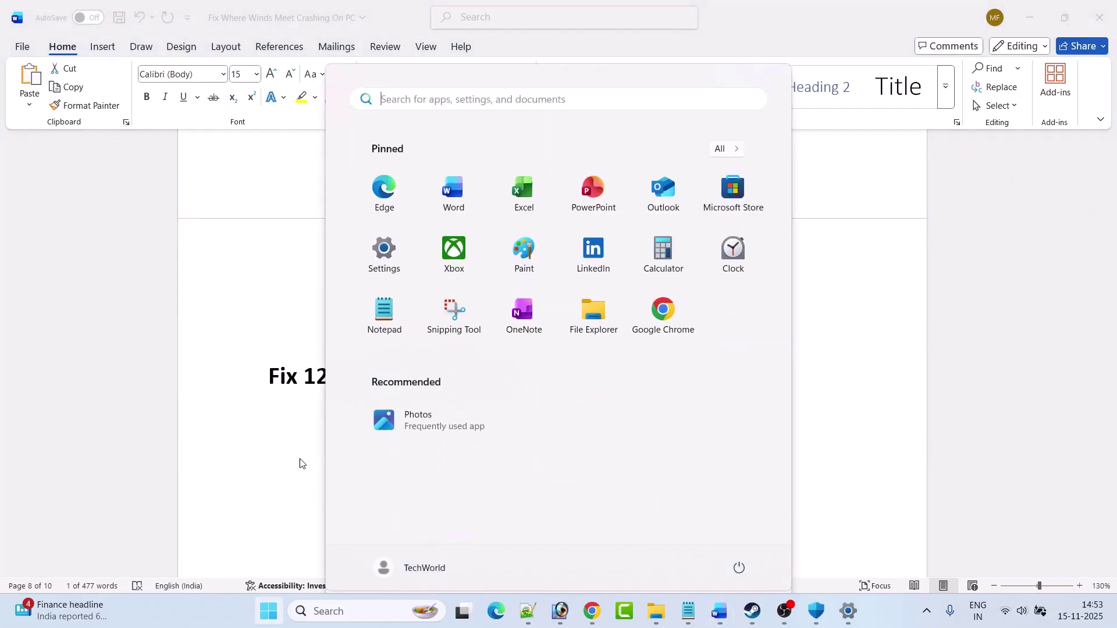
click(384, 258)
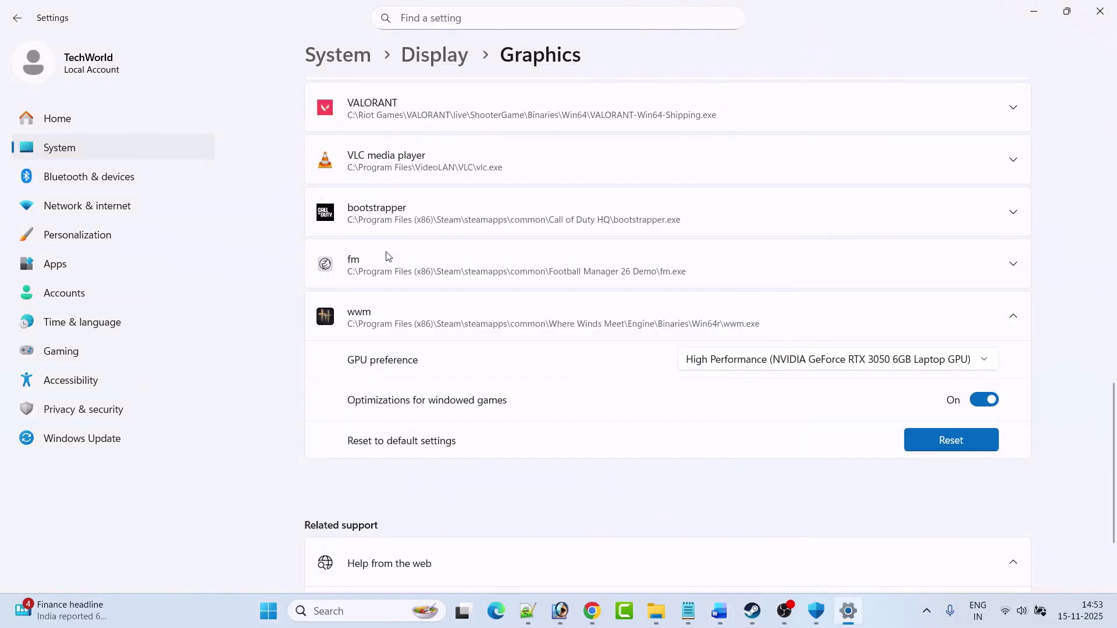
click(95, 439)
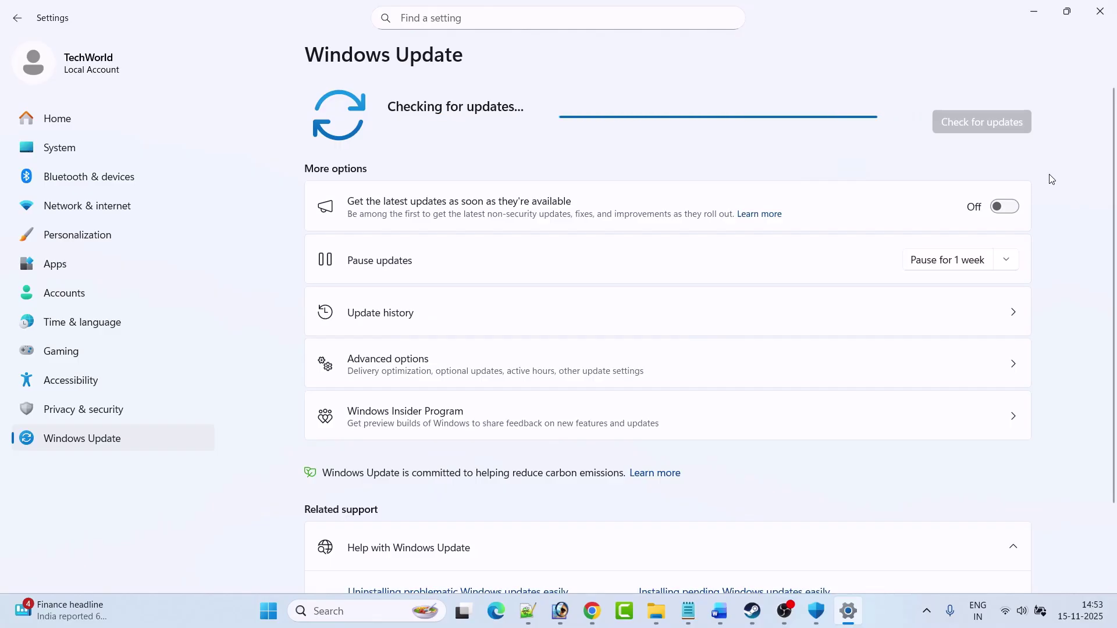
- Show the Restart power option, dismiss it without restarting, and switch to the Where Winds Meet page in Steam
click(269, 611)
click(739, 561)
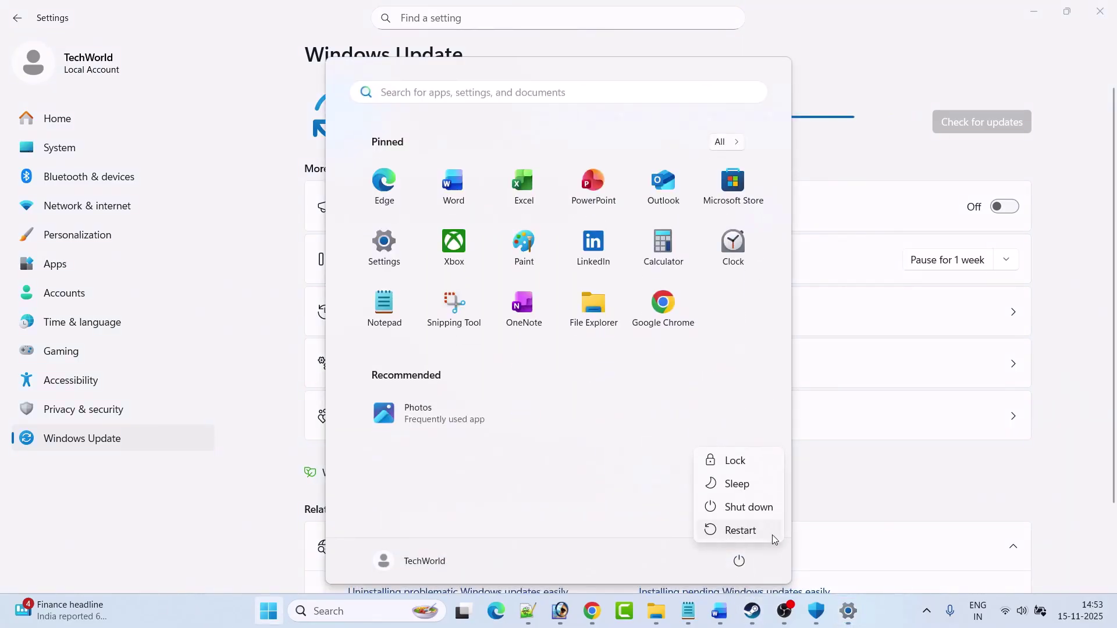
key(Escape)
click(748, 614)
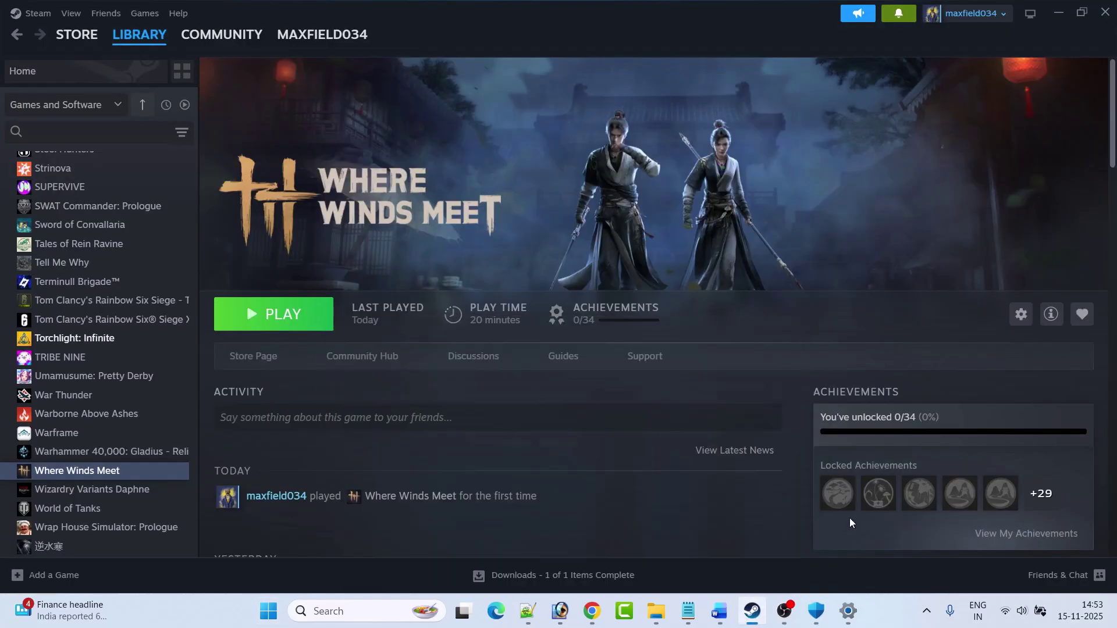
- Return to the Word document and review Fix 13 on closing conflicting programs and Fix 14 on reinstalling the game
click(719, 611)
scroll(564, 377, down, 6)
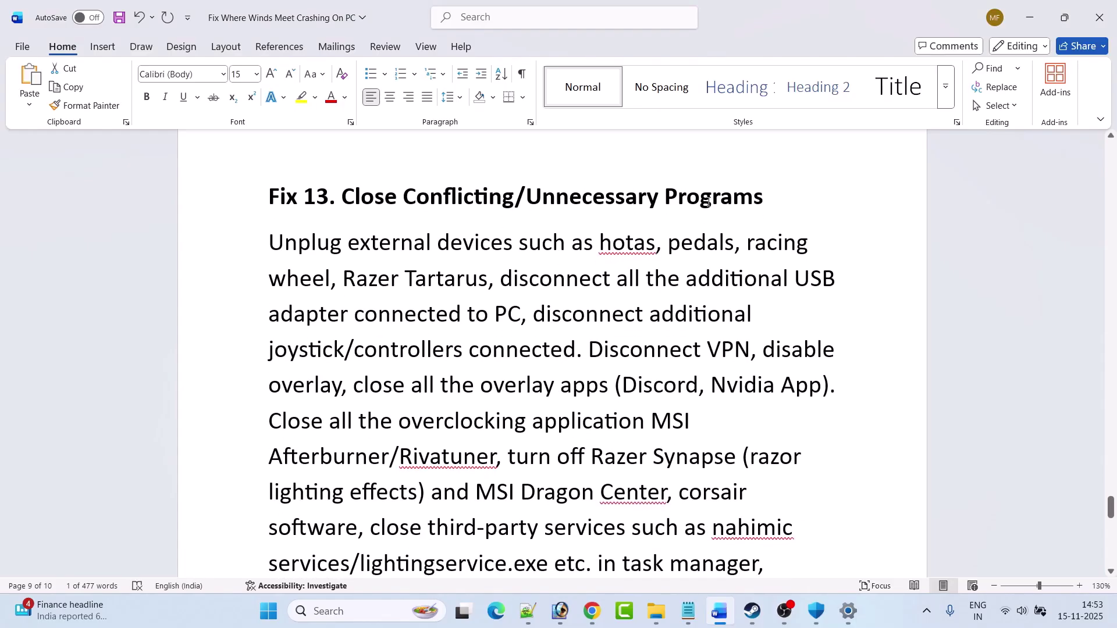
scroll(733, 201, down, 1)
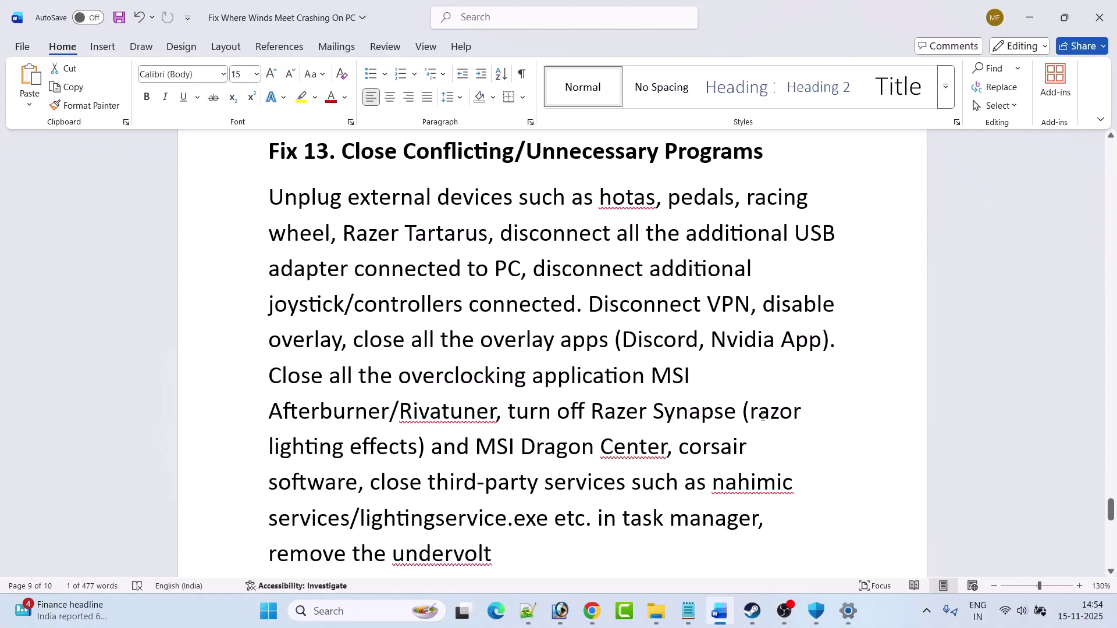
scroll(762, 416, down, 2)
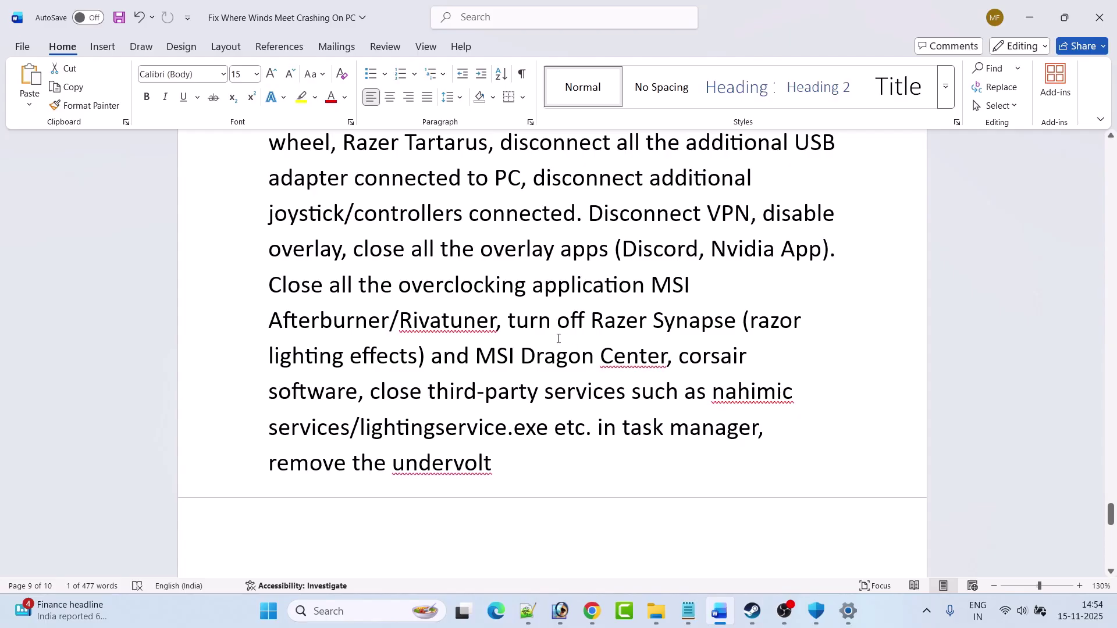
scroll(559, 339, down, 6)
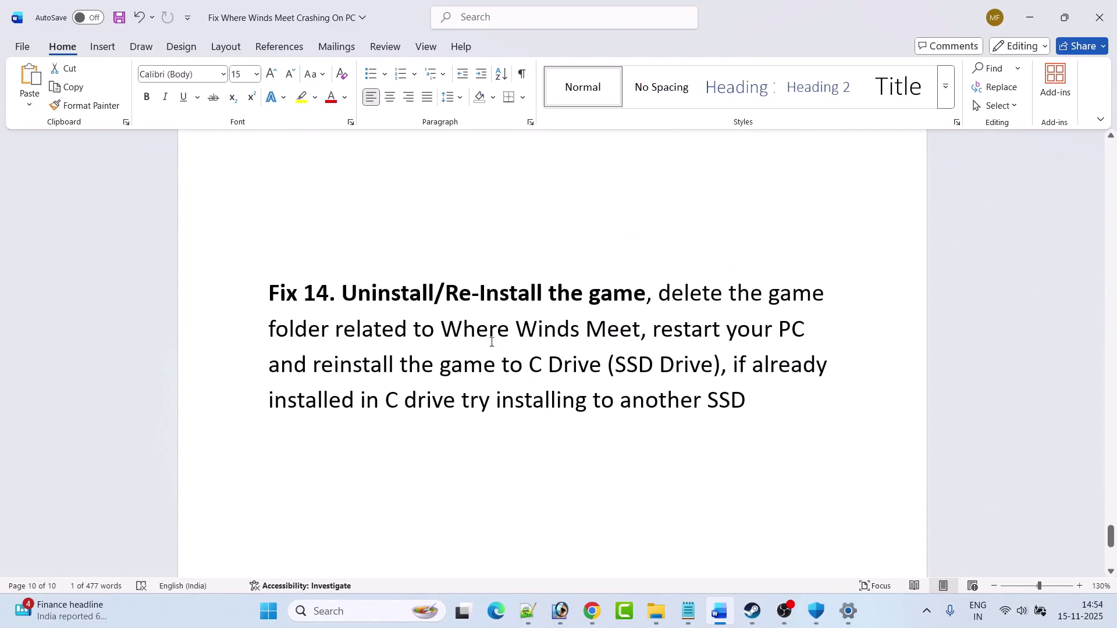